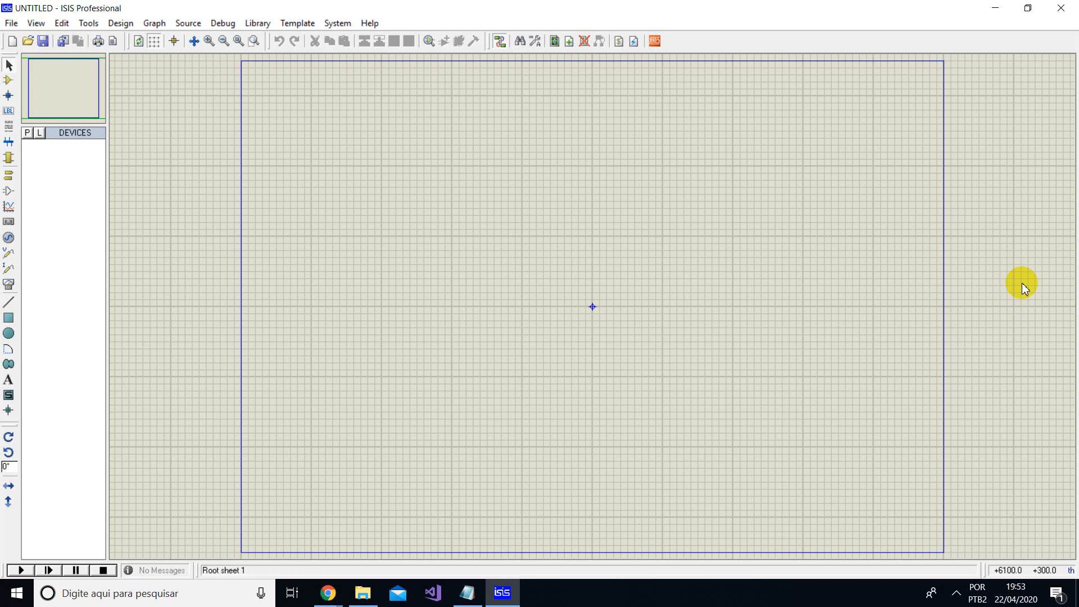
# - Locate the PROTEUS 7.9 folder inside Arquivos on the DATA (D:) drive in File Explorer, and return to ISIS
pyautogui.click(372, 591)
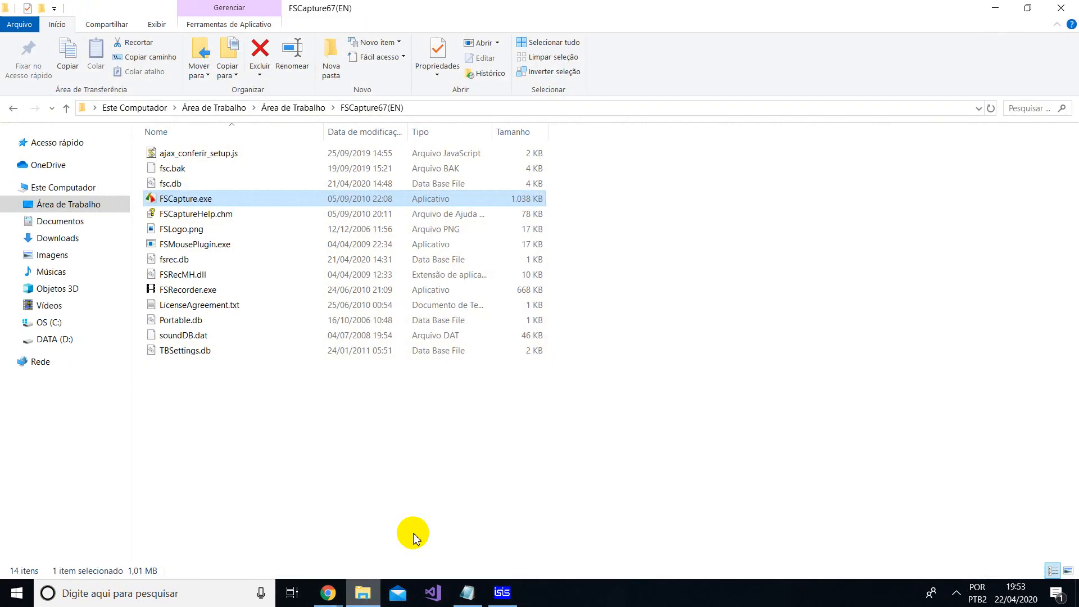
pyautogui.click(64, 339)
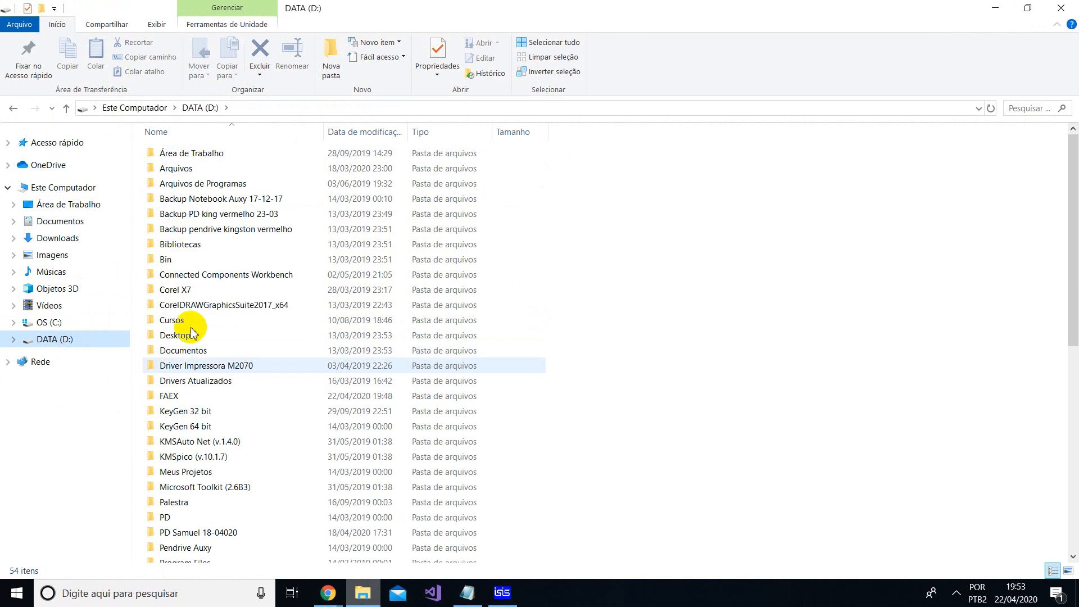
pyautogui.doubleClick(208, 170)
pyautogui.click(204, 155)
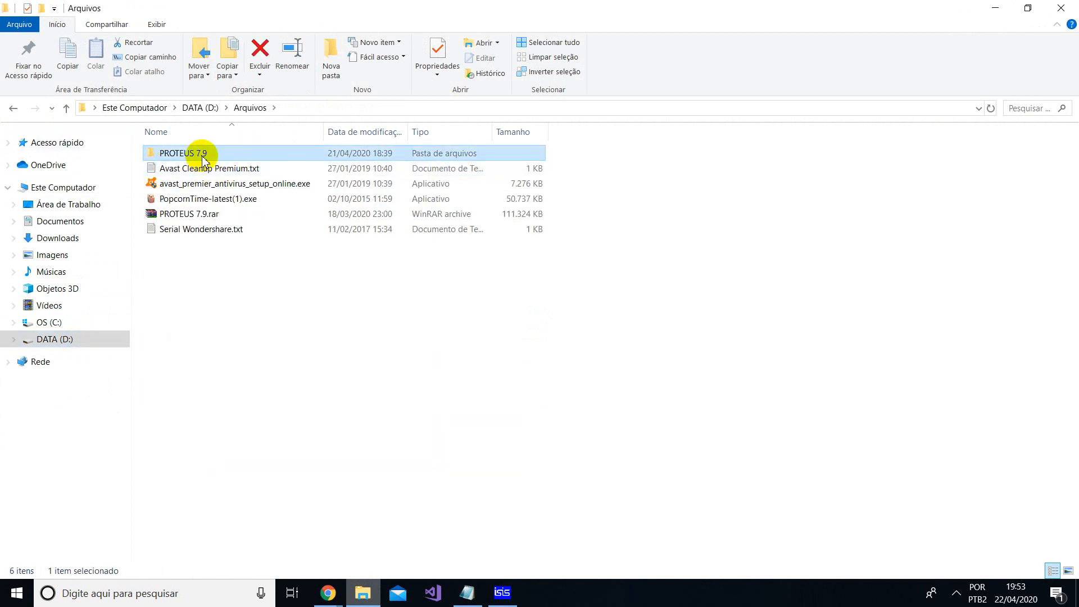
pyautogui.click(503, 595)
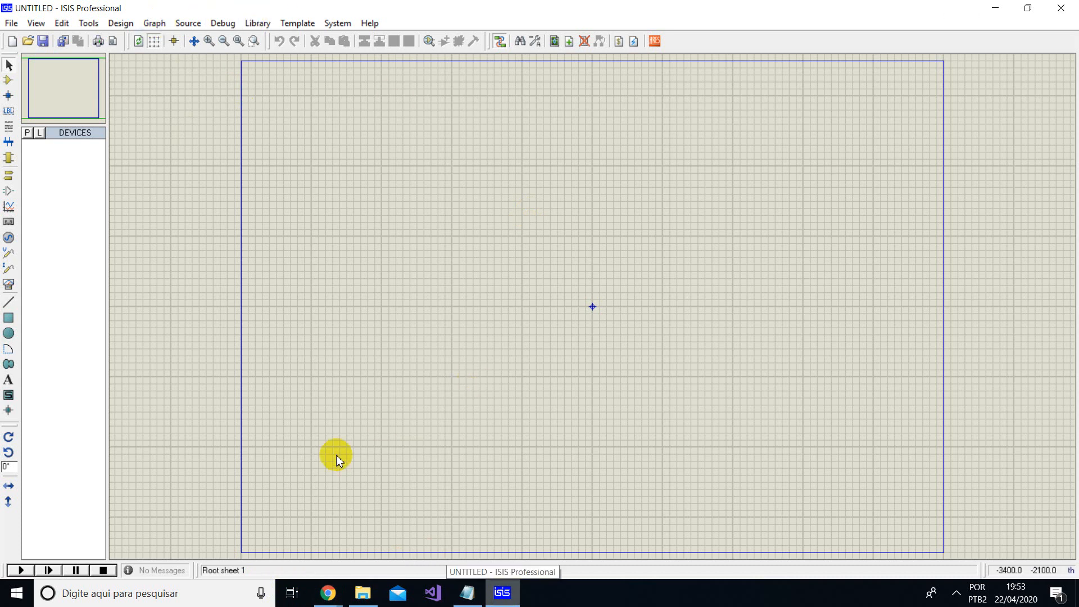
pyautogui.moveTo(329, 593)
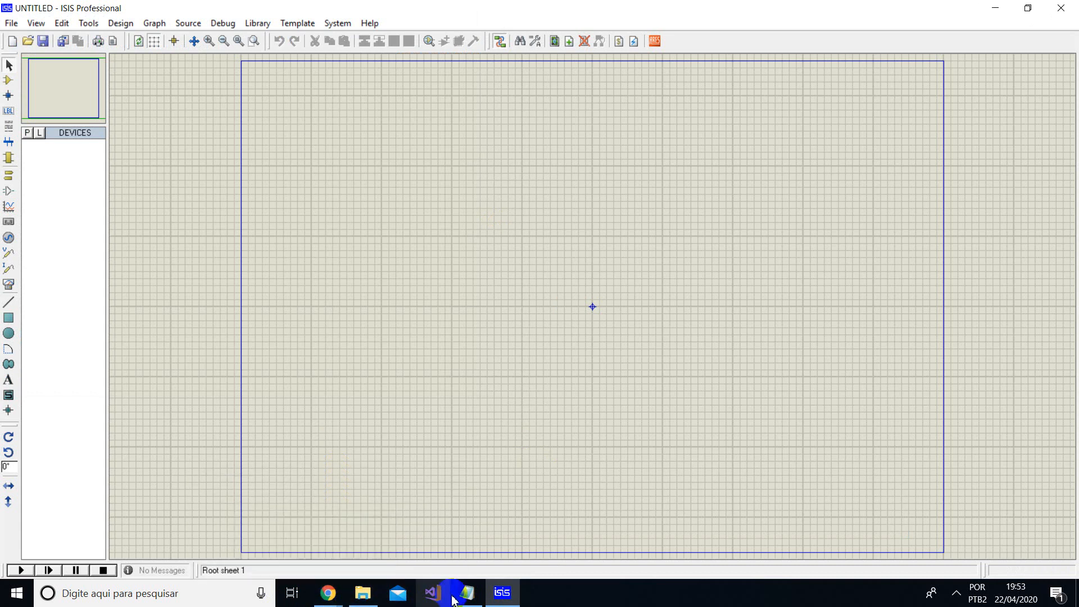
pyautogui.click(363, 593)
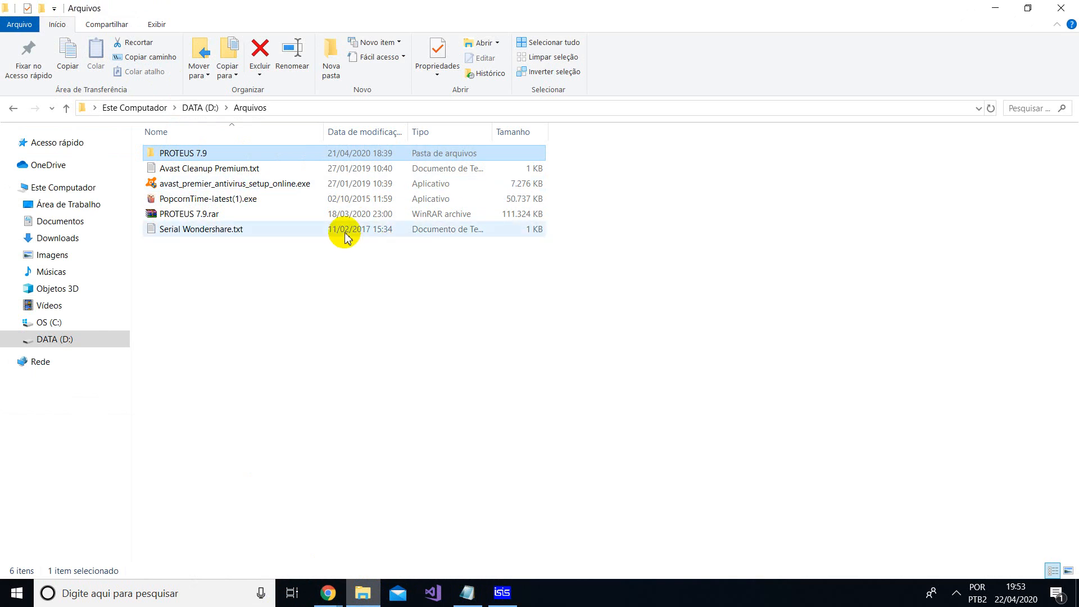
pyautogui.click(502, 591)
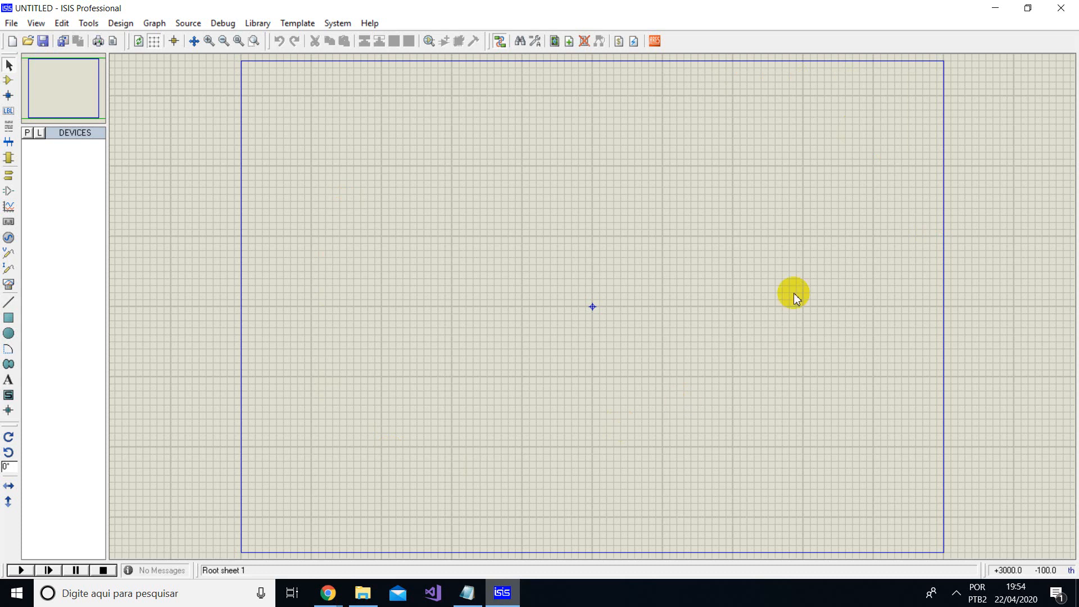
pyautogui.click(466, 196)
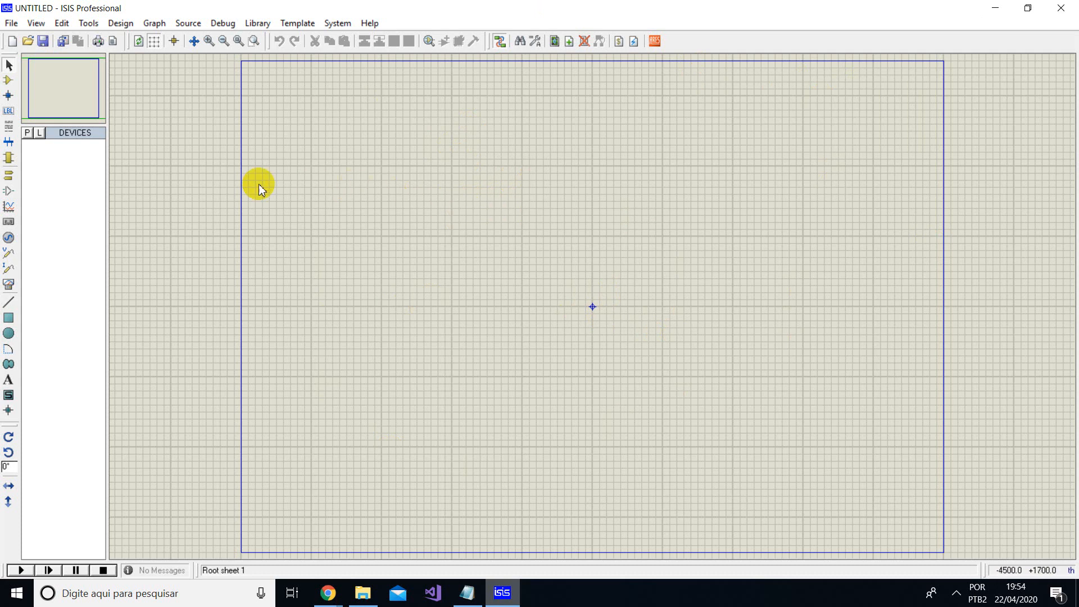
# - Search the device library for "resistor" and add the analog resistor primitive to the device list
pyautogui.click(28, 135)
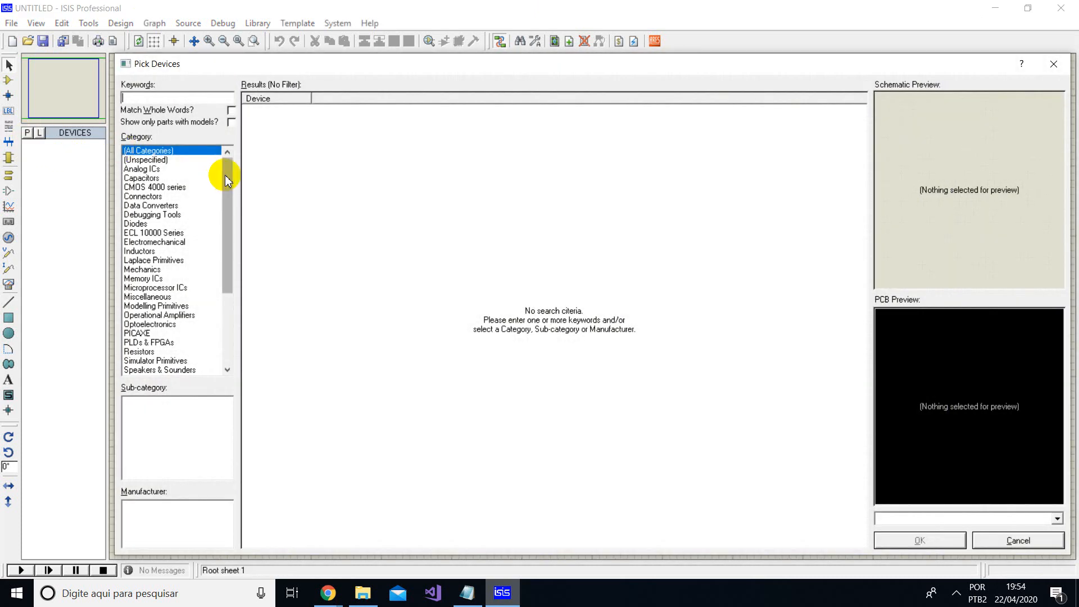
pyautogui.moveTo(233, 164)
pyautogui.mouseDown()
pyautogui.moveTo(241, 265)
pyautogui.moveTo(241, 162)
pyautogui.moveTo(241, 241)
pyautogui.moveTo(255, 140)
pyautogui.moveTo(248, 202)
pyautogui.moveTo(255, 167)
pyautogui.moveTo(225, 149)
pyautogui.mouseUp()
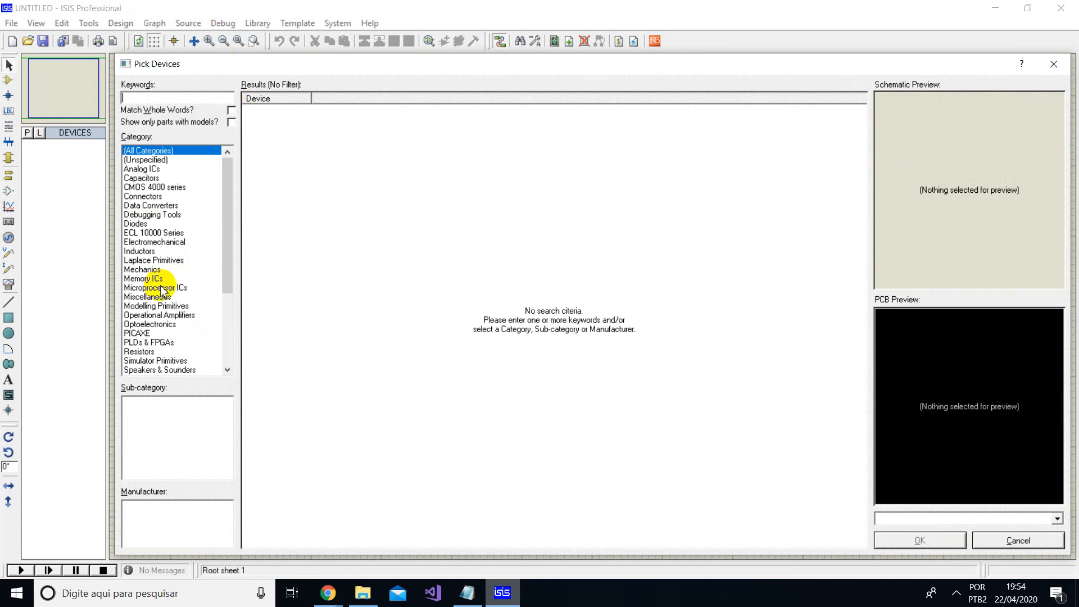
pyautogui.scroll(-4, 175, 208)
pyautogui.scroll(5, 178, 233)
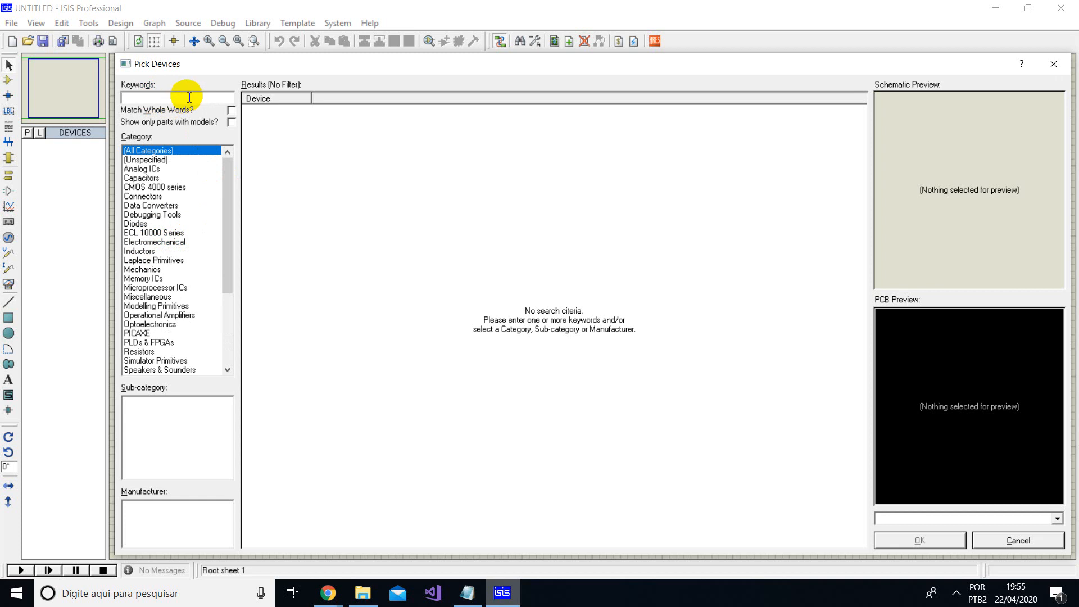
pyautogui.write('resistoe')
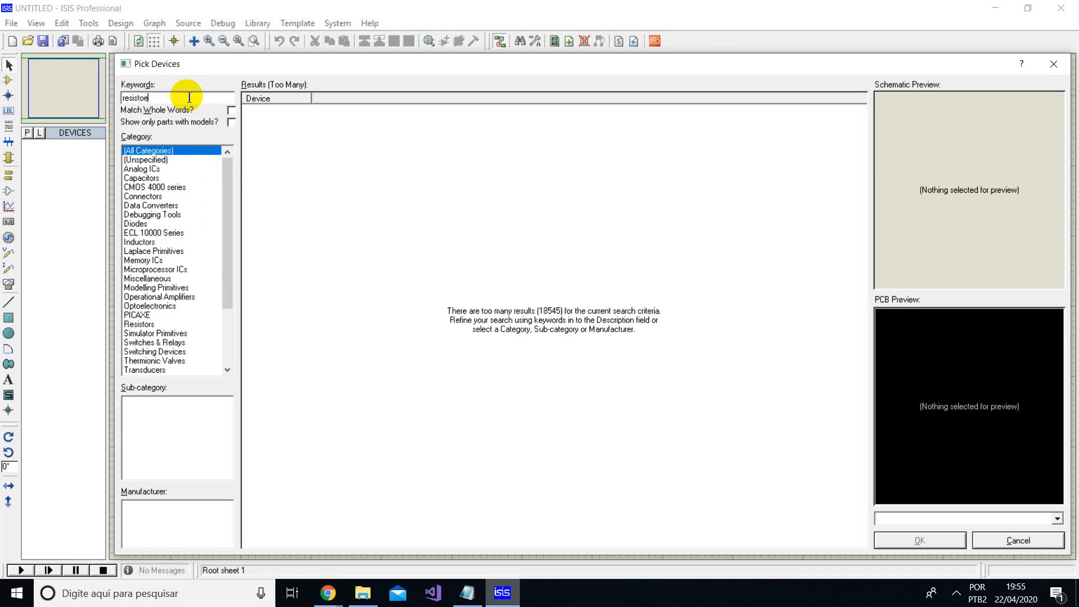
pyautogui.press('BackSpace')
pyautogui.write('r')
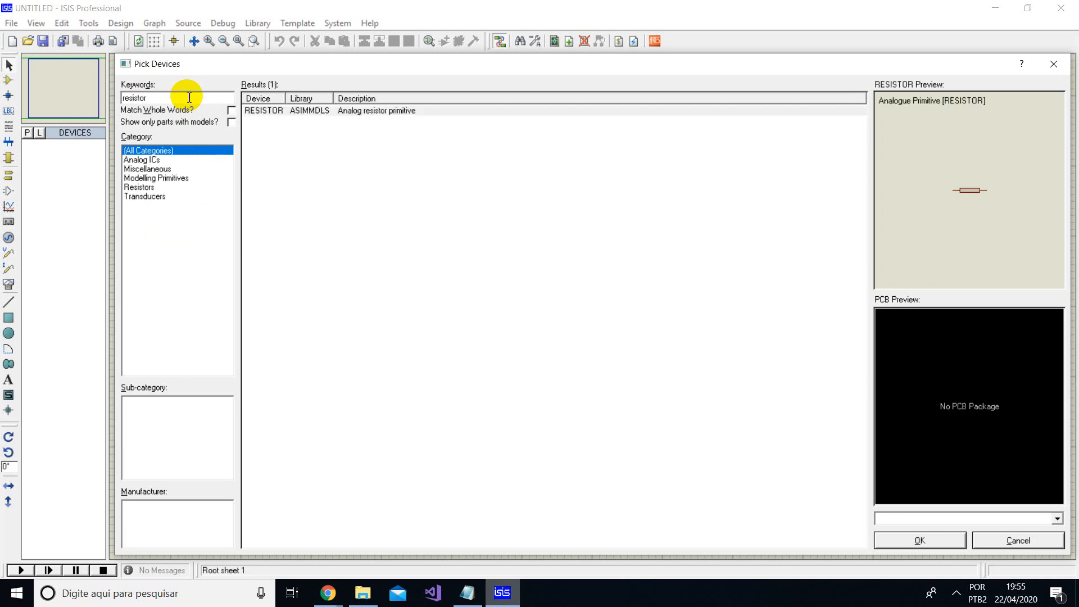
pyautogui.click(308, 112)
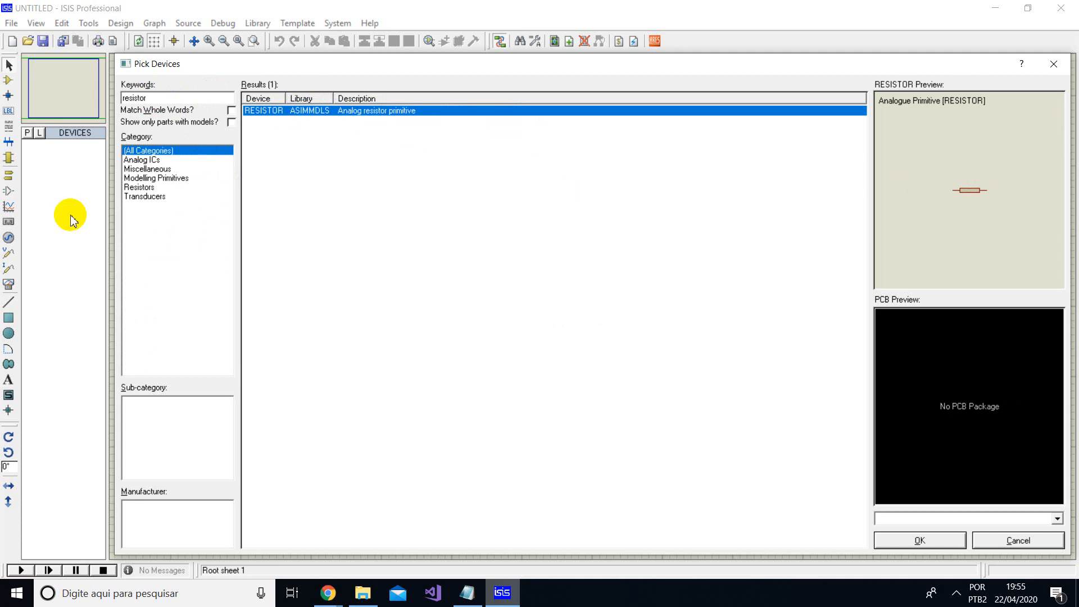
pyautogui.doubleClick(368, 113)
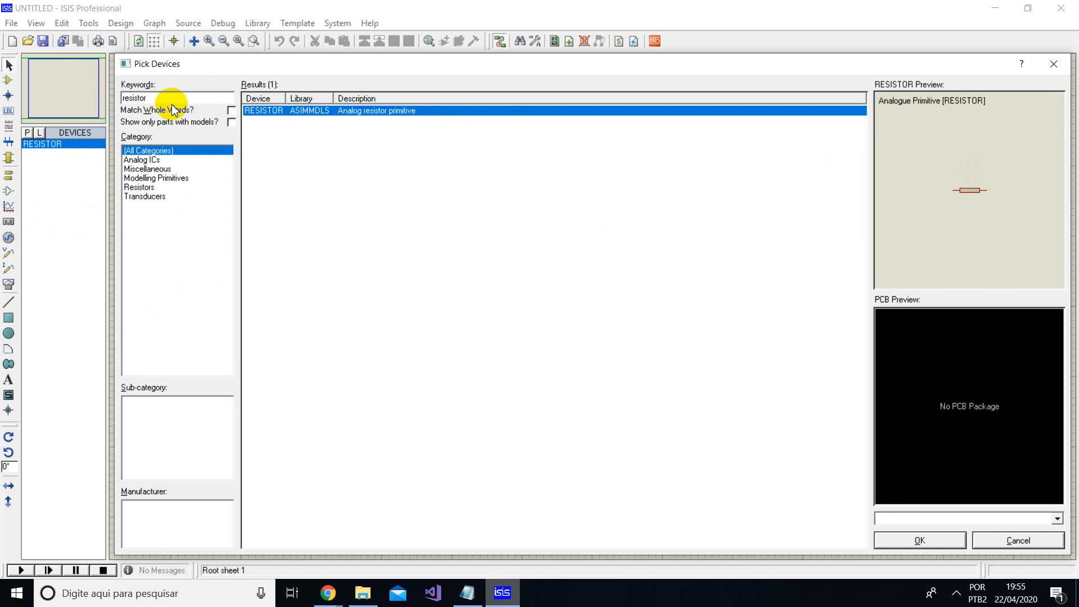
# - Search the device library for "diode" and add the generic diode from the DEVICE library to the device list
pyautogui.click(203, 101)
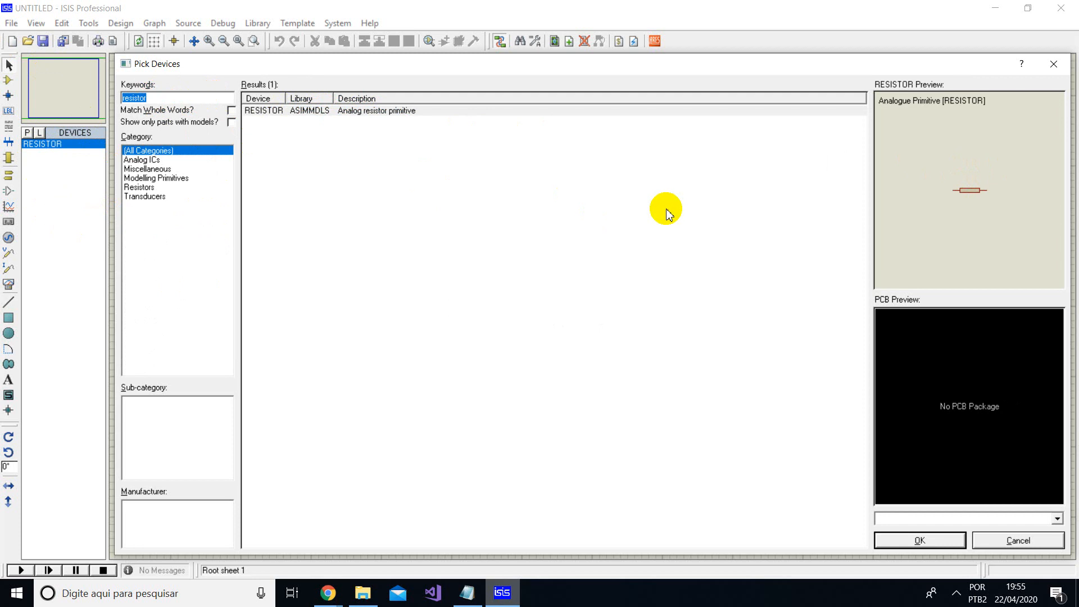
pyautogui.write('diode')
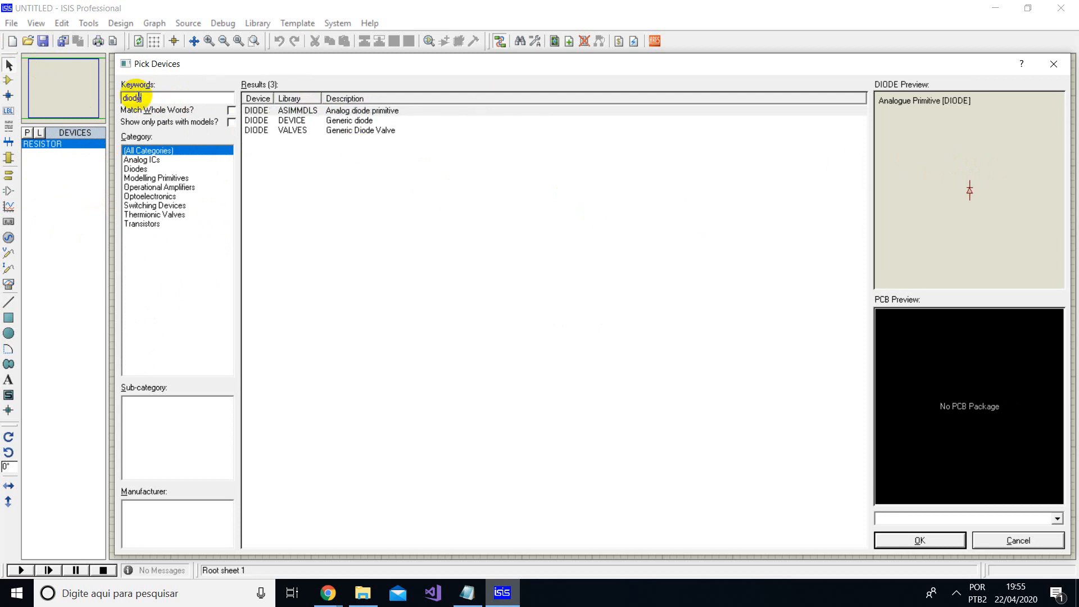
pyautogui.click(359, 121)
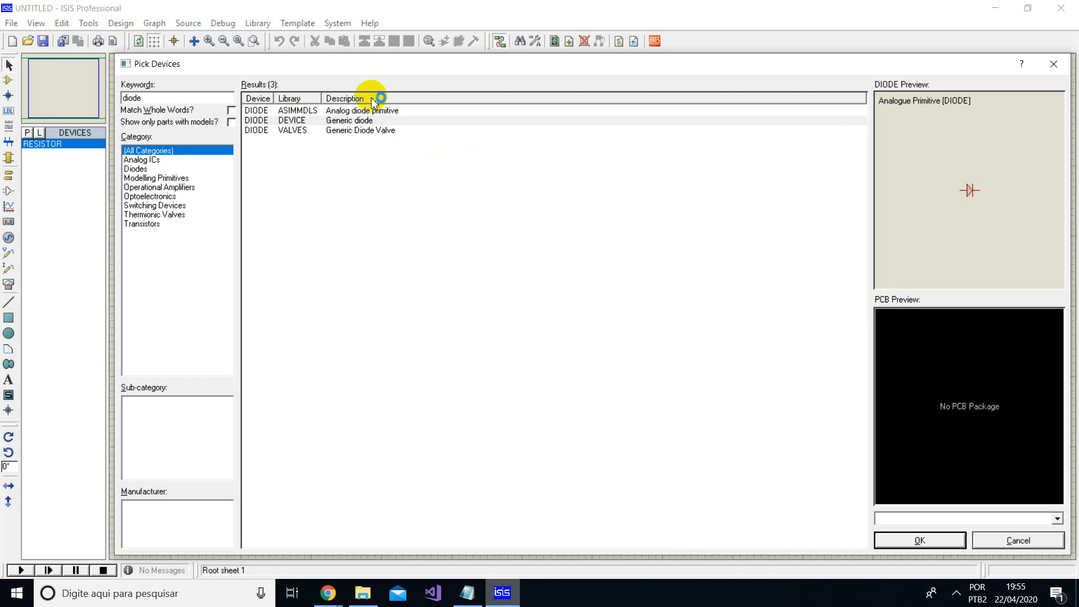
pyautogui.doubleClick(335, 121)
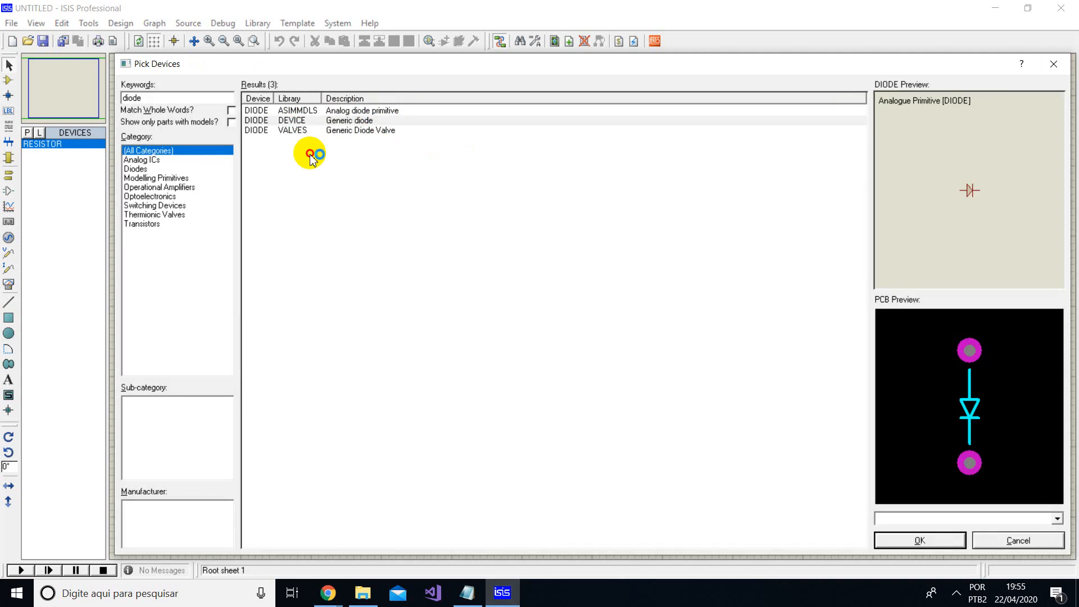
pyautogui.doubleClick(332, 122)
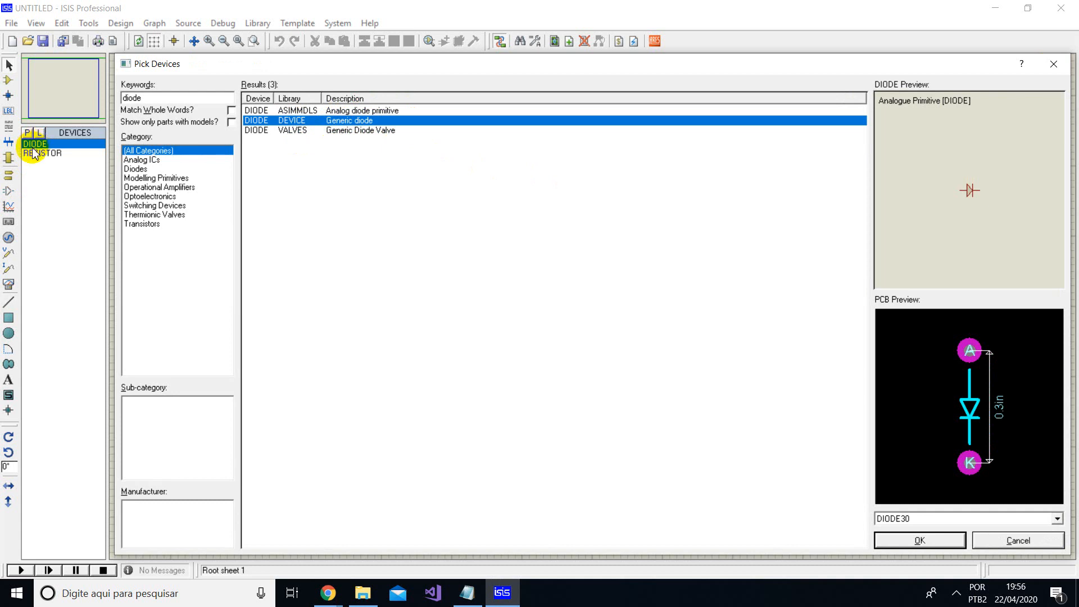
# - Search for "vsource", add the VSOURCE DC voltage source to the device list, and close the device picker
pyautogui.moveTo(144, 98); pyautogui.dragTo(3, 65)
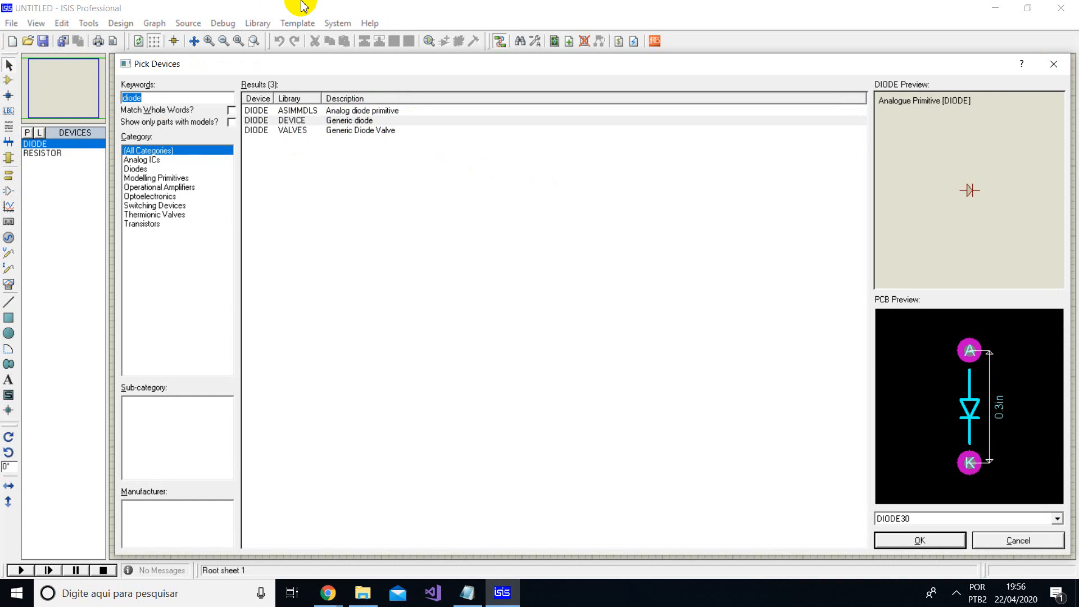
pyautogui.write('v')
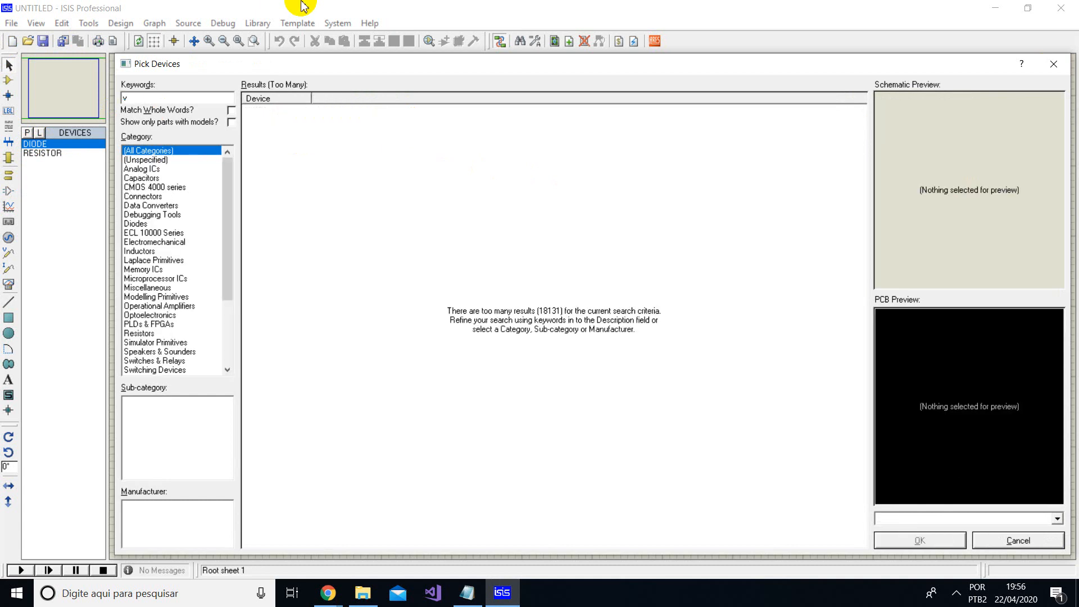
pyautogui.write('source')
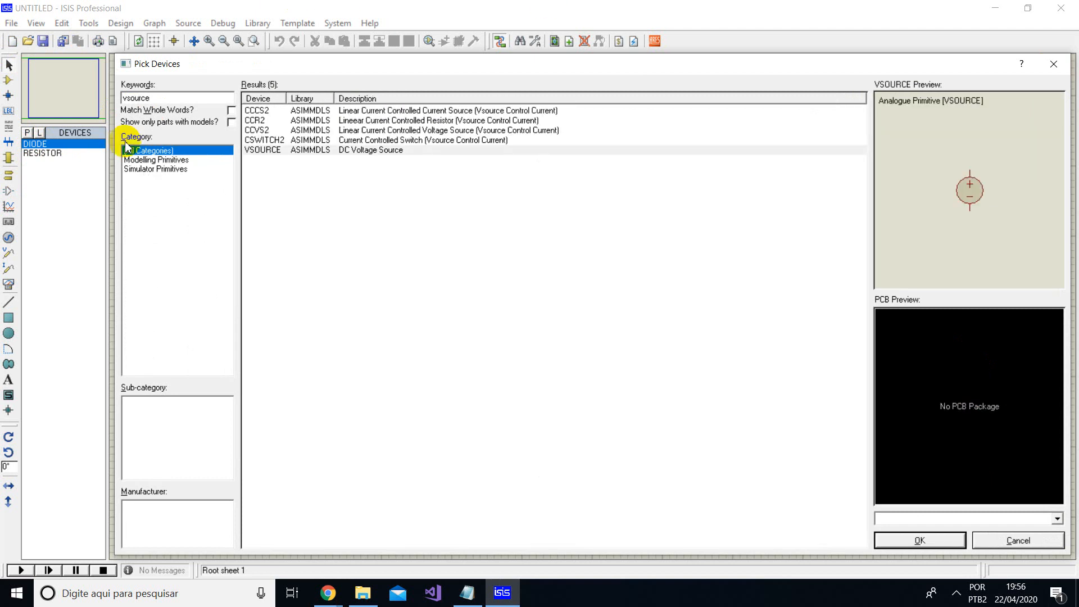
pyautogui.click(398, 157)
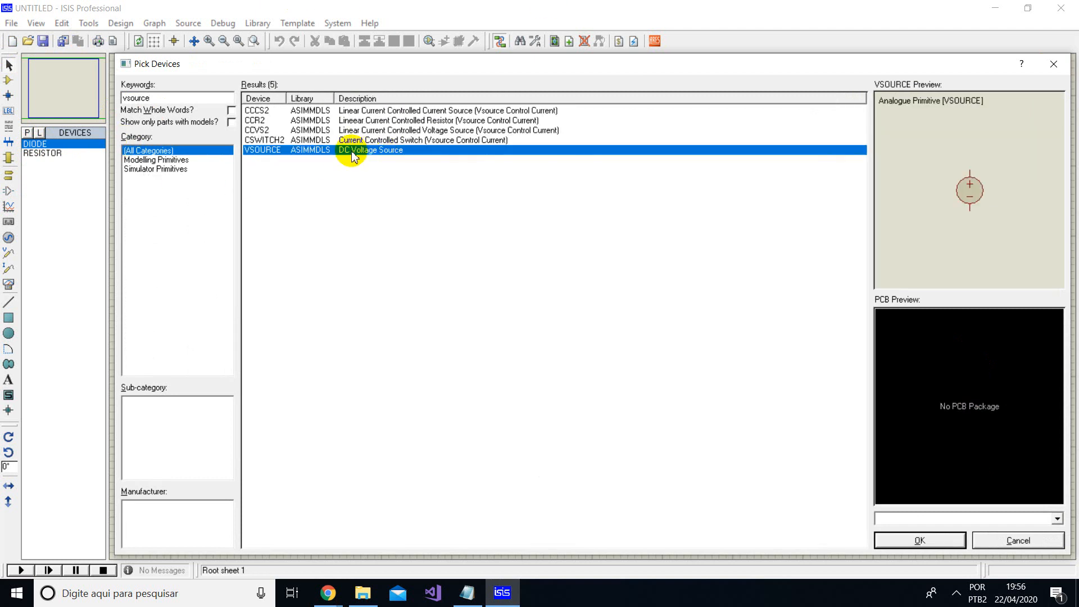
pyautogui.doubleClick(373, 152)
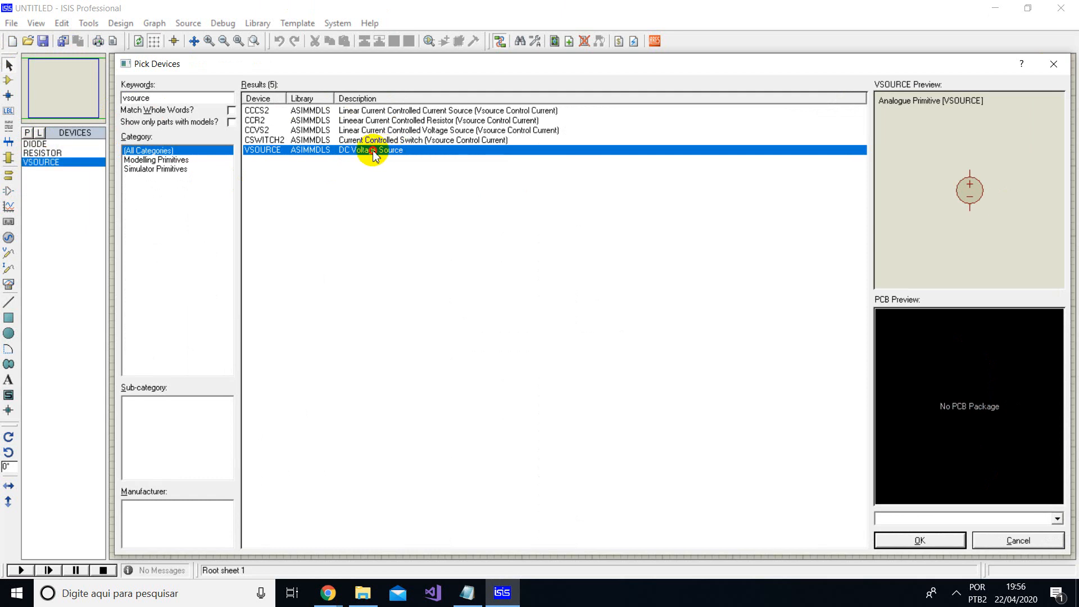
pyautogui.click(918, 543)
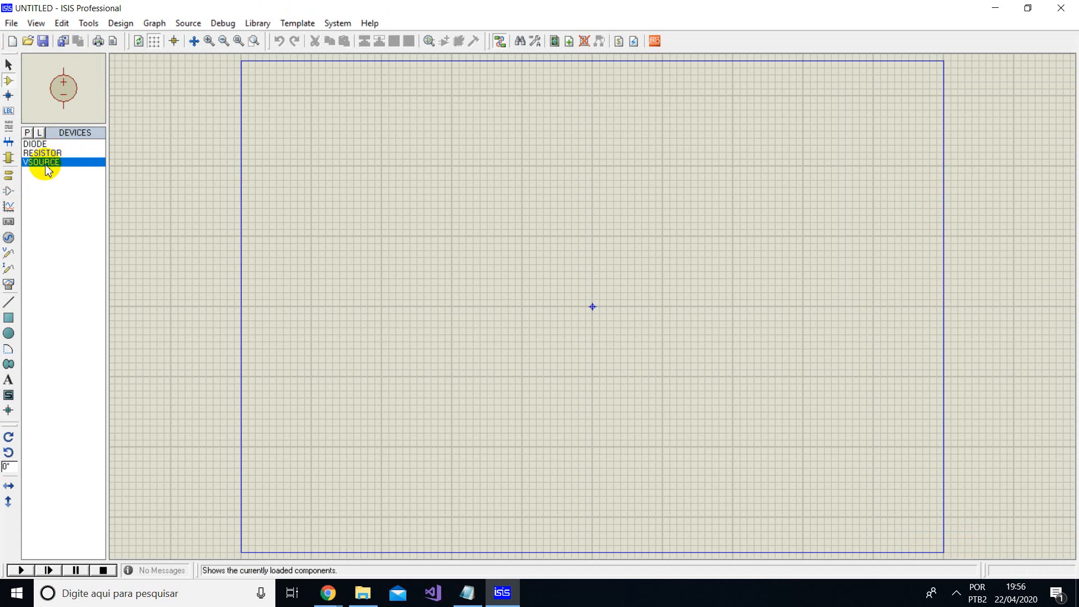
# - Place one VSOURCE component in the left half of the schematic sheet, slightly above its centre line
pyautogui.click(49, 146)
pyautogui.click(49, 163)
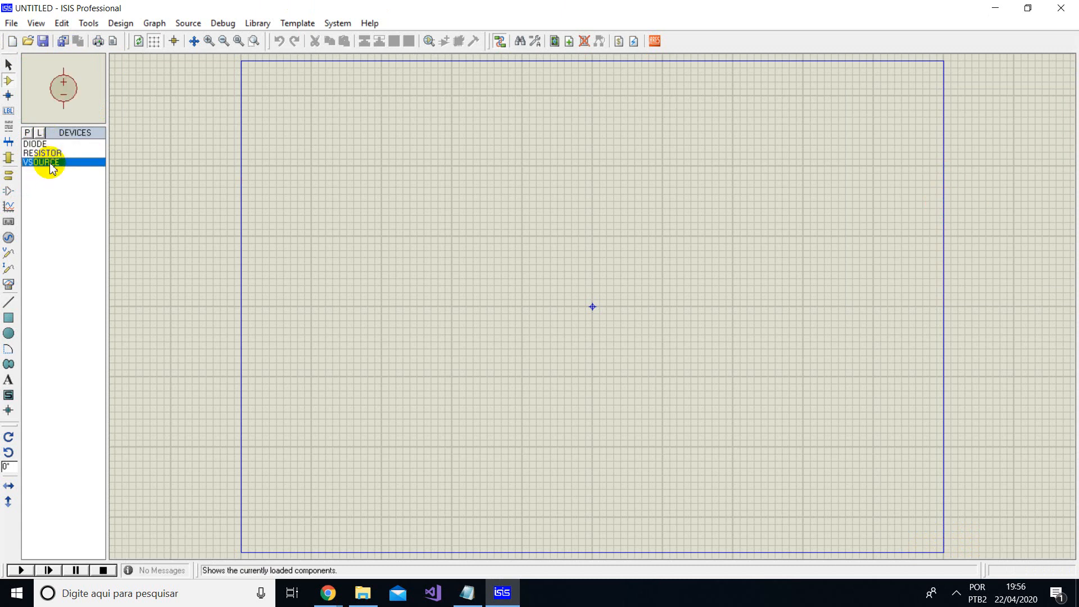
pyautogui.click(435, 266)
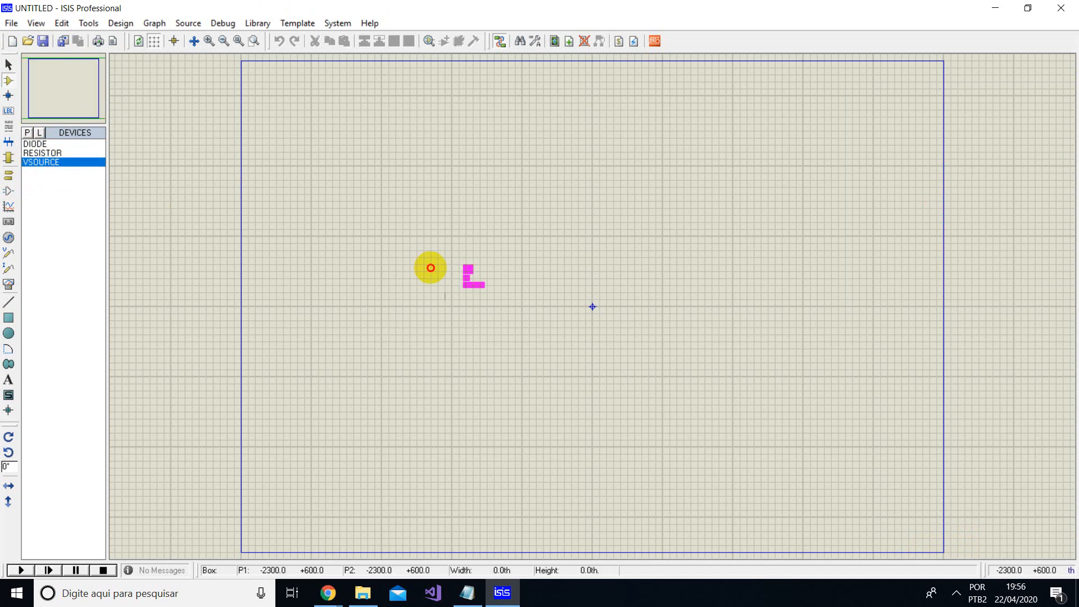
pyautogui.click(364, 265)
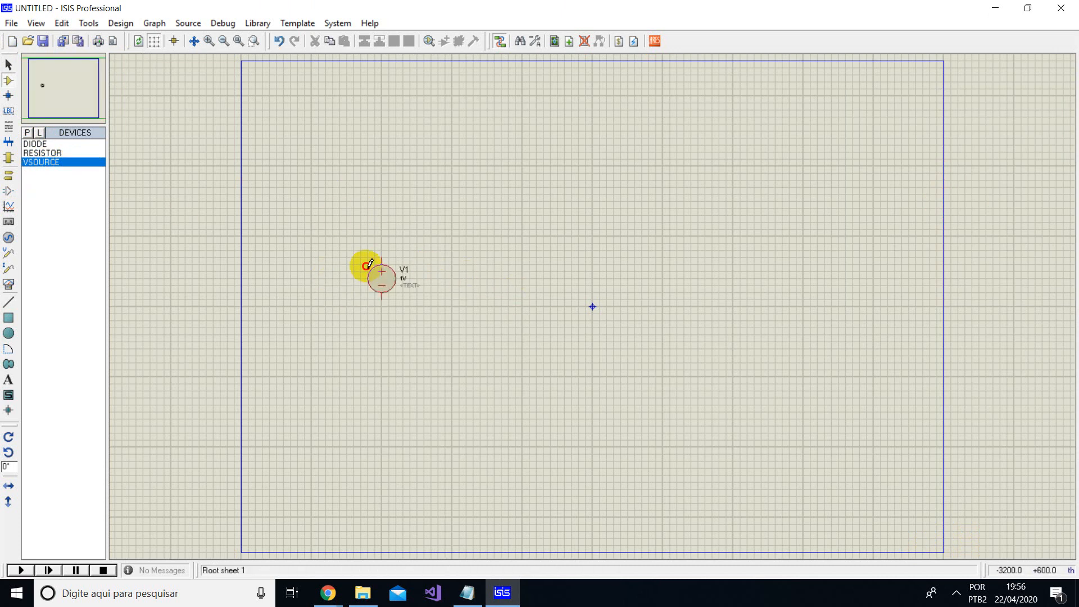
# - Set the voltage of source V1 to 10V
pyautogui.scroll(2, 400, 284)
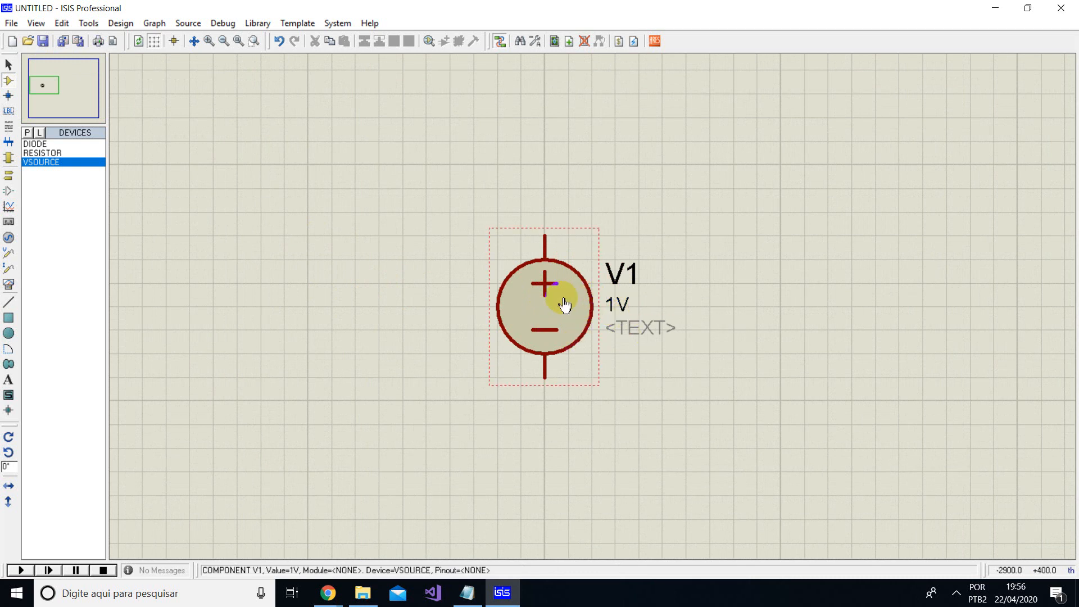
pyautogui.doubleClick(532, 310)
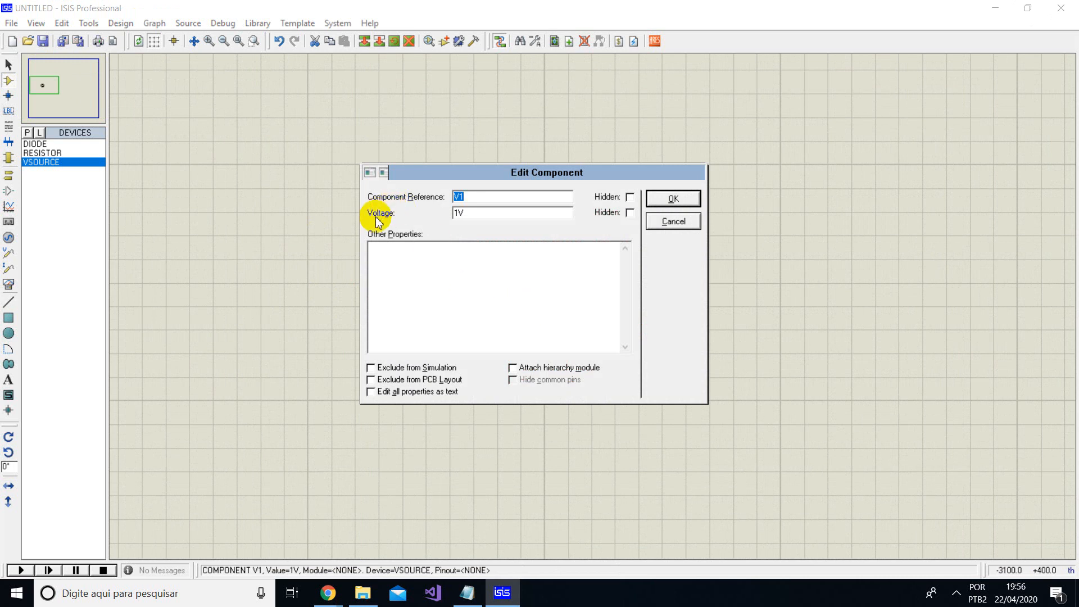
pyautogui.moveTo(459, 212); pyautogui.dragTo(453, 213)
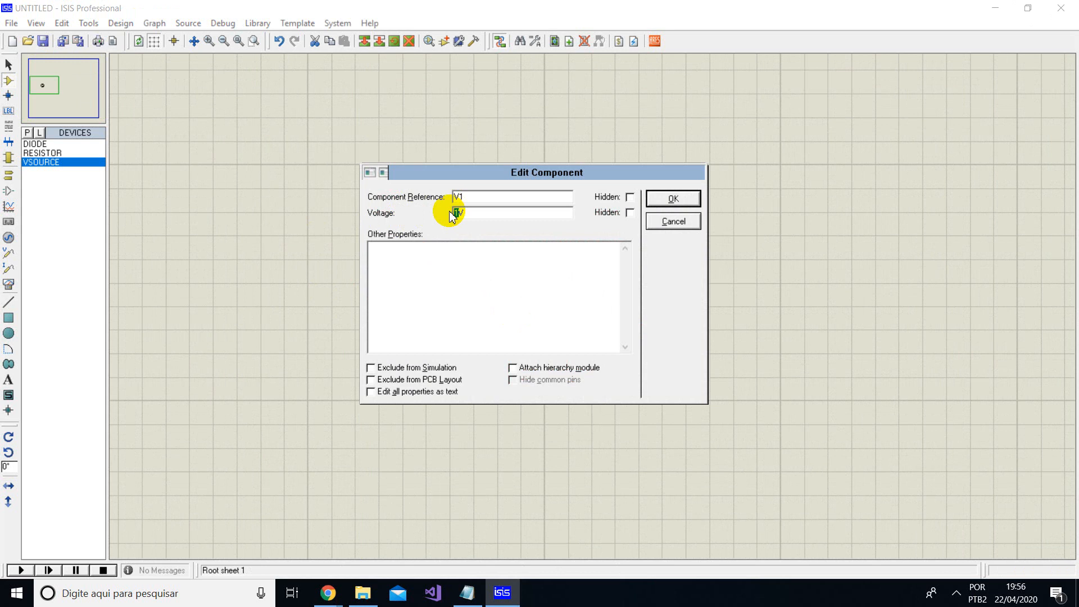
pyautogui.write('10')
pyautogui.click(679, 198)
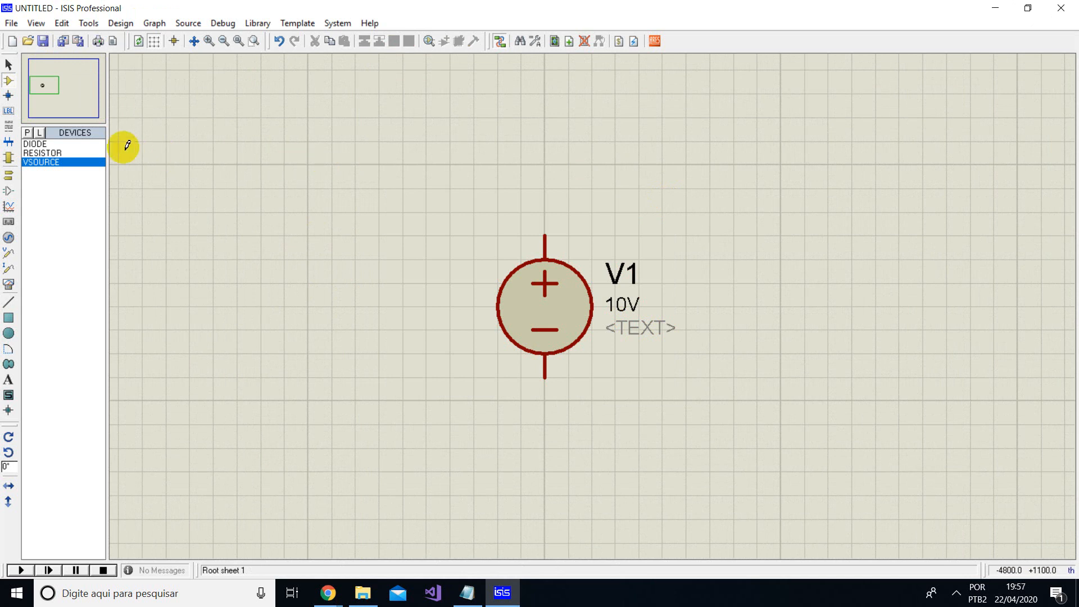
# - Place one RESISTOR component above and to the right of source V1
pyautogui.click(49, 153)
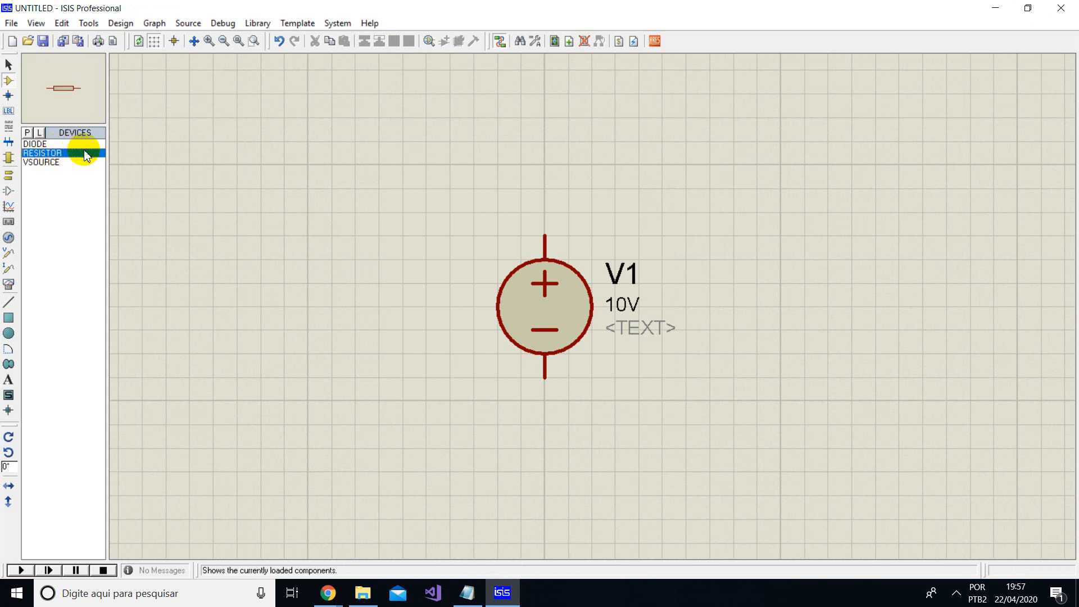
pyautogui.click(764, 128)
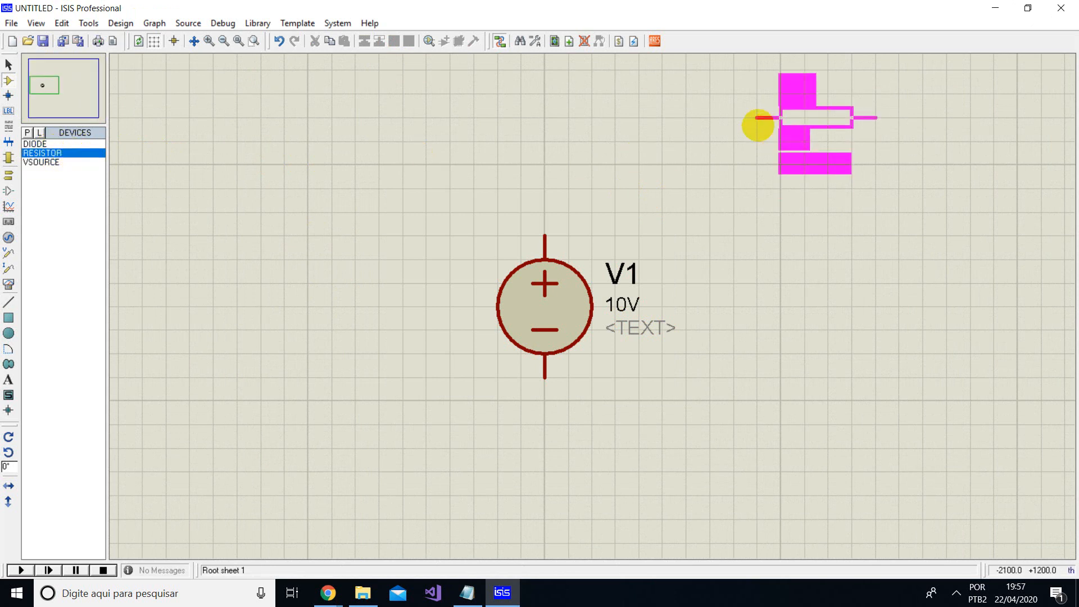
pyautogui.click(765, 129)
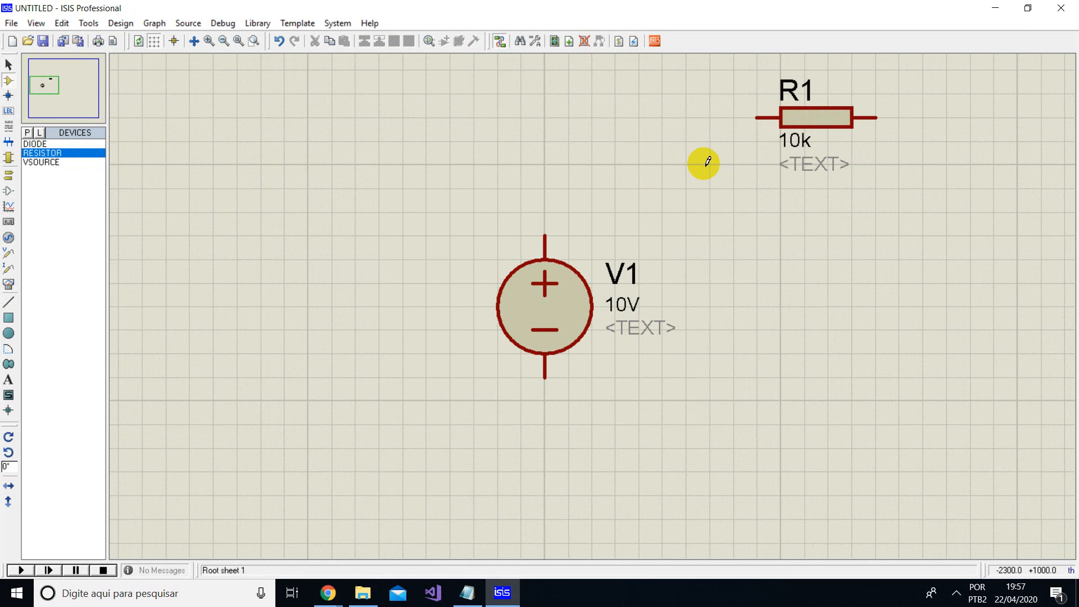
pyautogui.scroll(1, 760, 162)
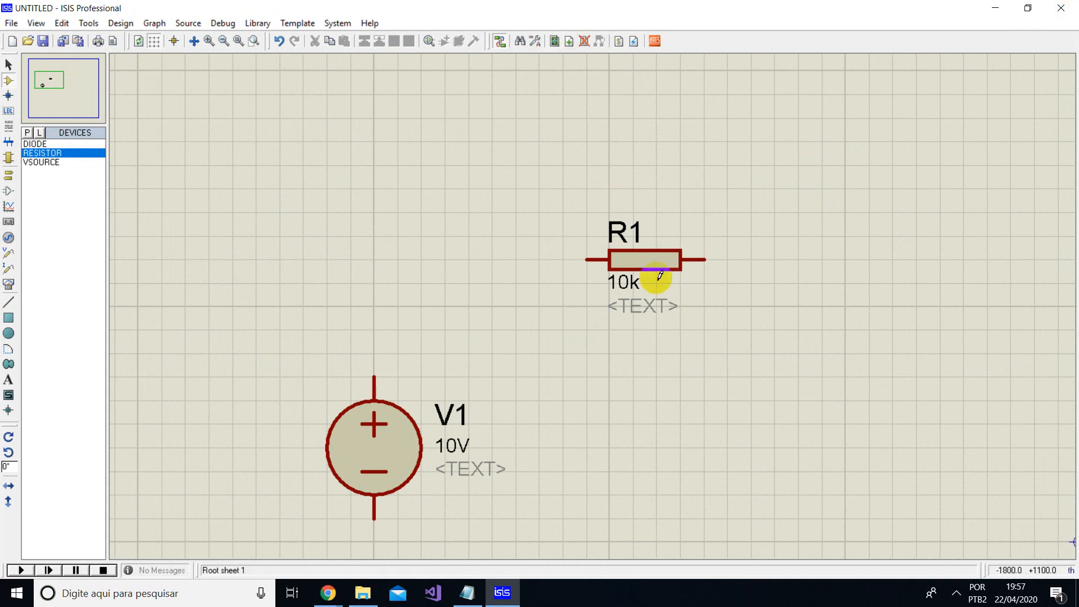
# - Place three more resistors: one above the first resistor, one to its right and one below it
pyautogui.click(49, 152)
pyautogui.click(364, 157)
pyautogui.click(585, 165)
pyautogui.click(847, 147)
pyautogui.click(844, 234)
pyautogui.click(724, 393)
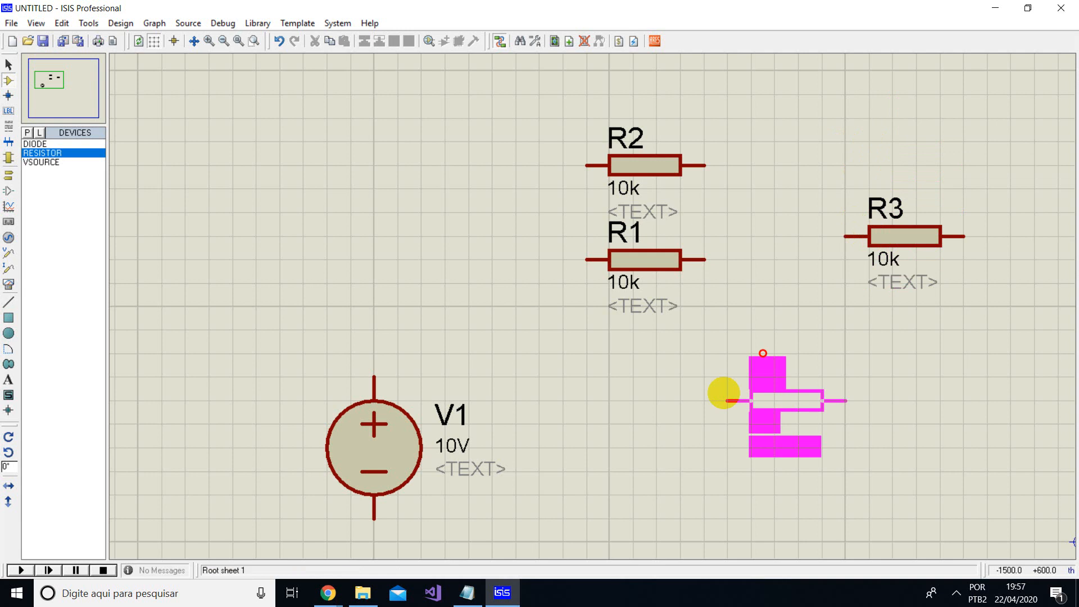
pyautogui.click(702, 393)
# - Delete all four resistors from the schematic together, keeping source V1
pyautogui.moveTo(540, 119); pyautogui.dragTo(987, 472)
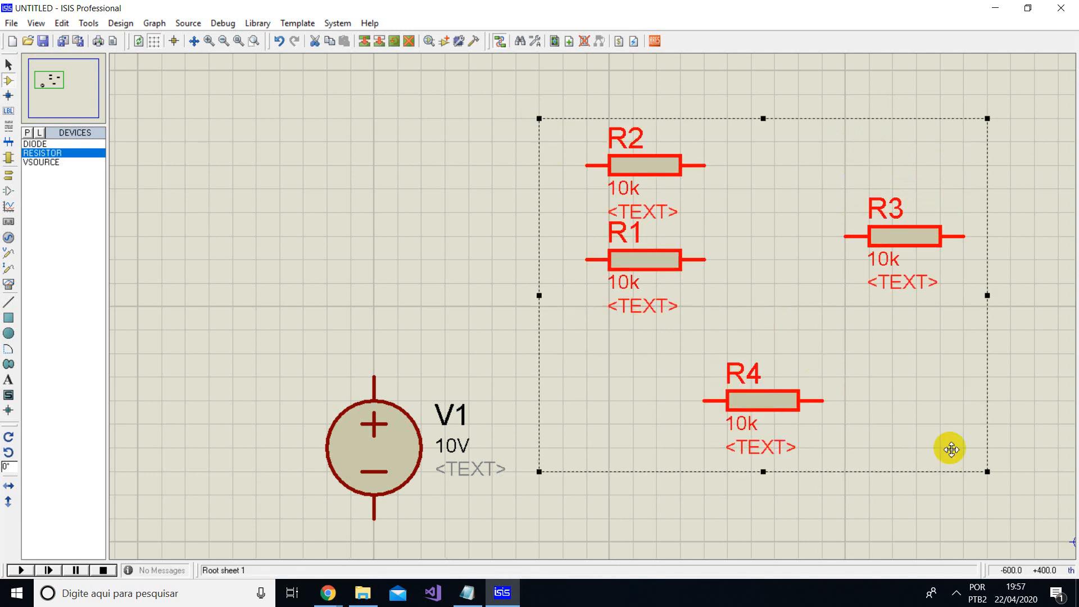
pyautogui.press('Delete')
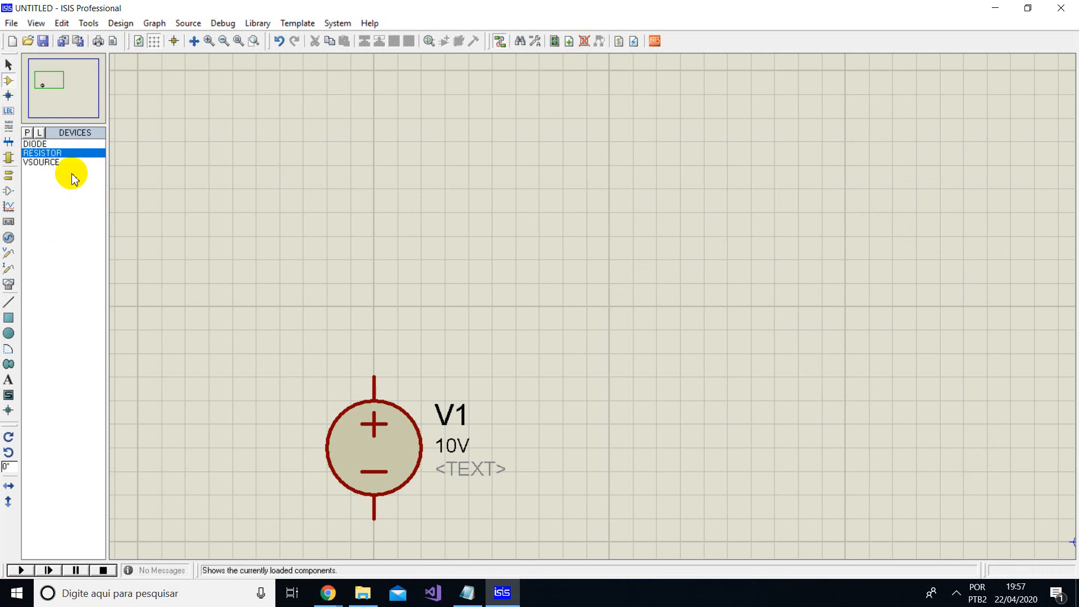
# - Place a single horizontal RESISTOR component above and to the right of source V1
pyautogui.click(45, 153)
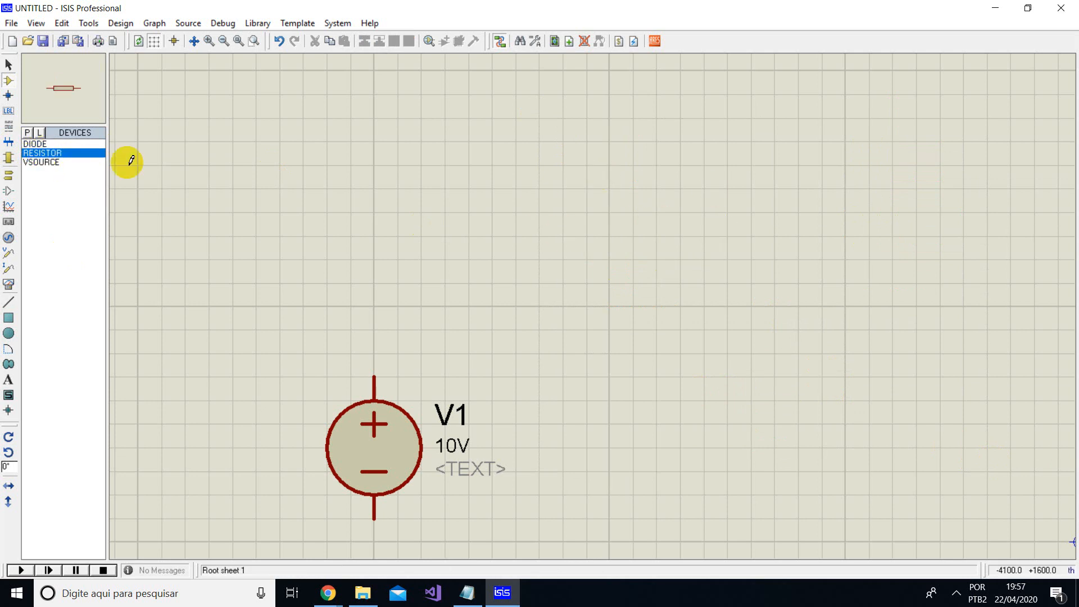
pyautogui.click(541, 217)
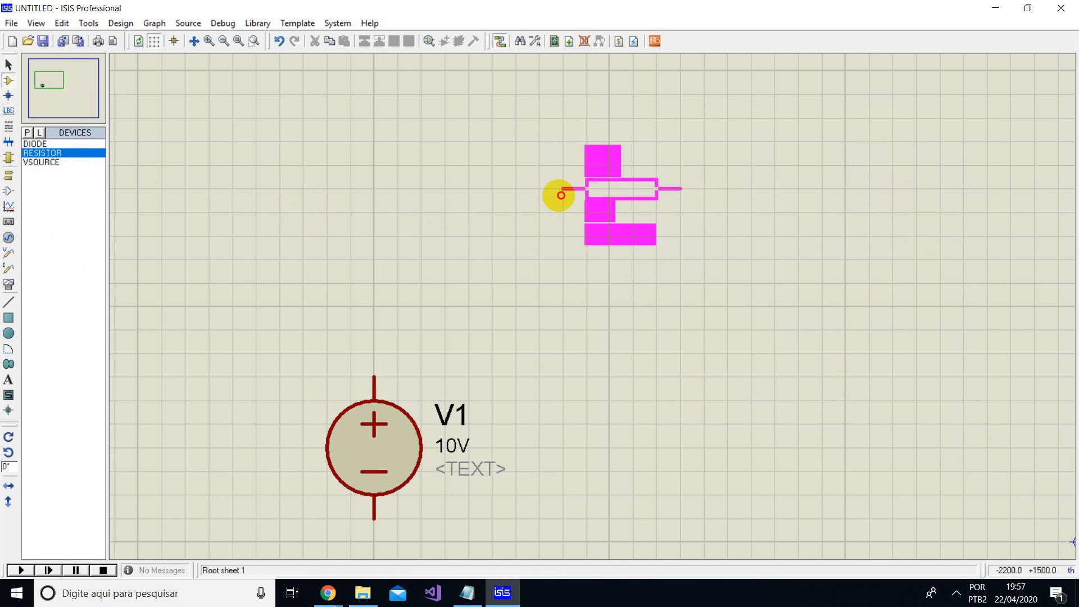
pyautogui.click(547, 201)
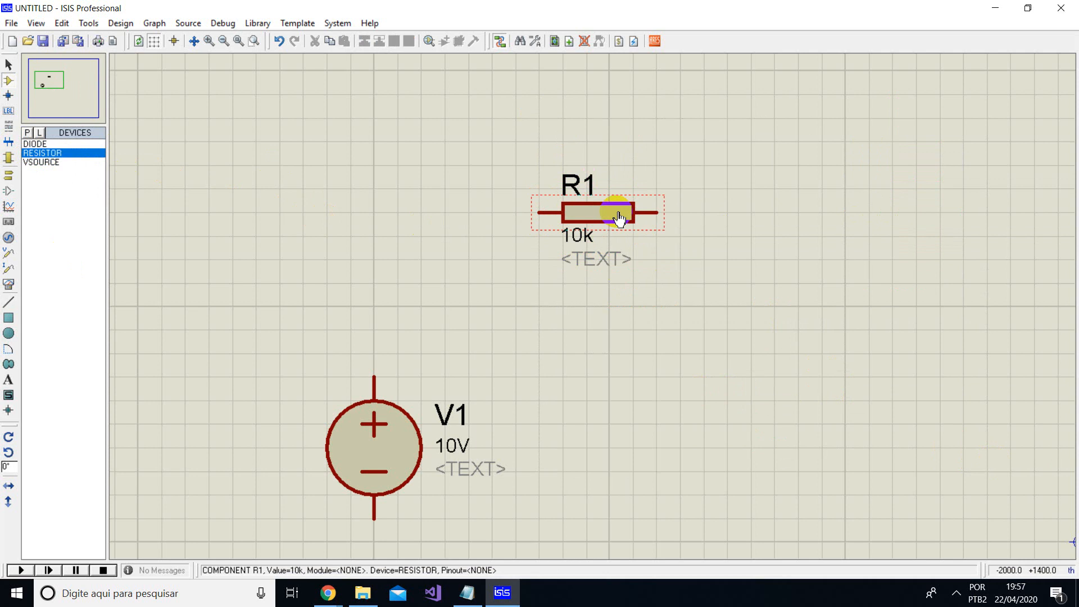
# - Rotate resistor R1 clockwise by 90 degrees and turn it back anti-clockwise
pyautogui.click(584, 210)
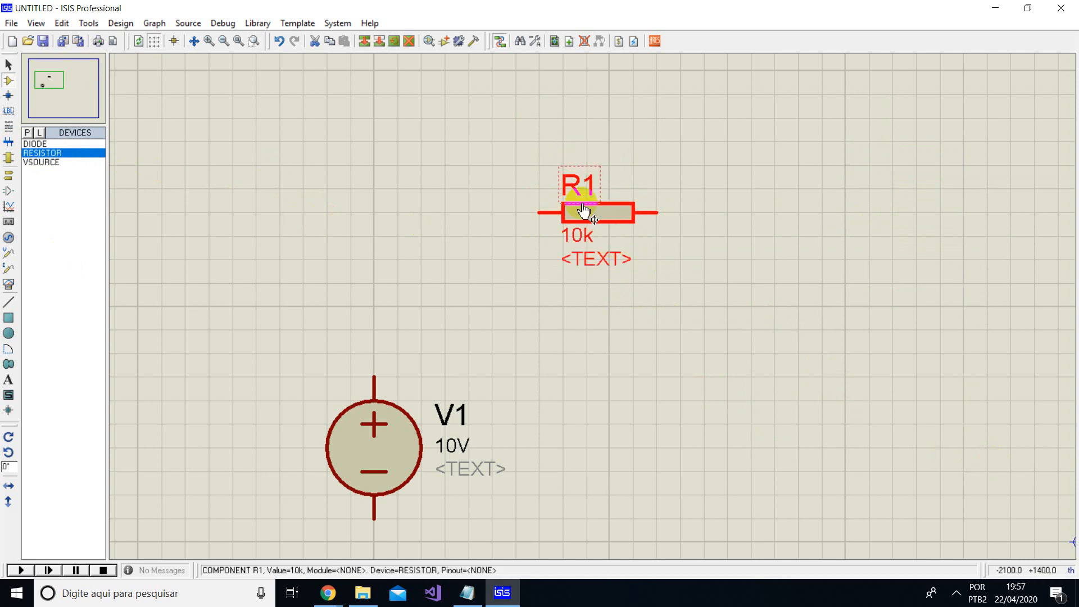
pyautogui.rightClick(591, 216)
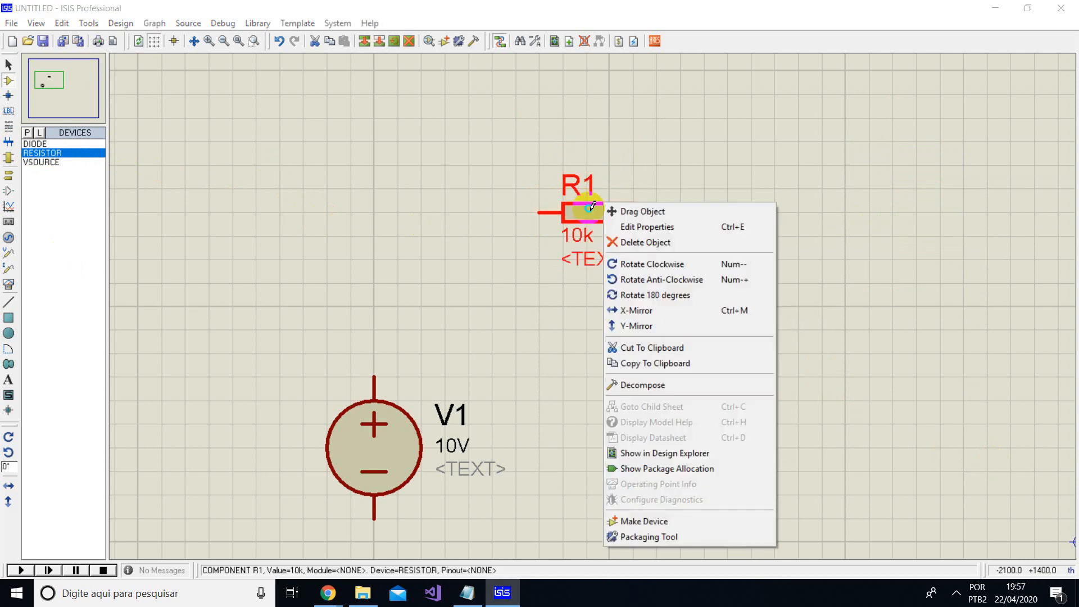
pyautogui.click(652, 264)
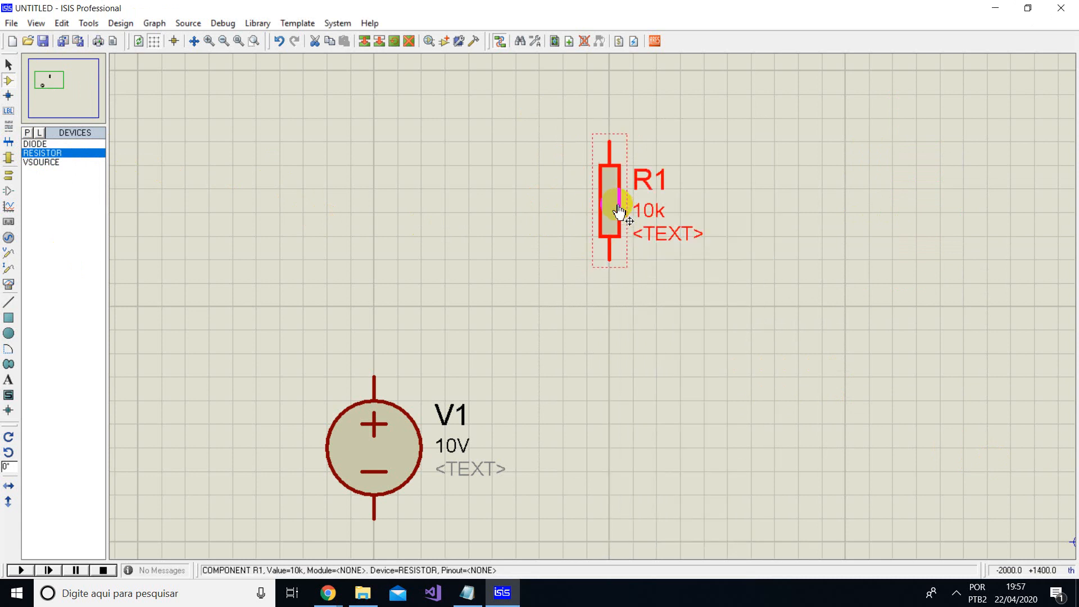
pyautogui.rightClick(627, 183)
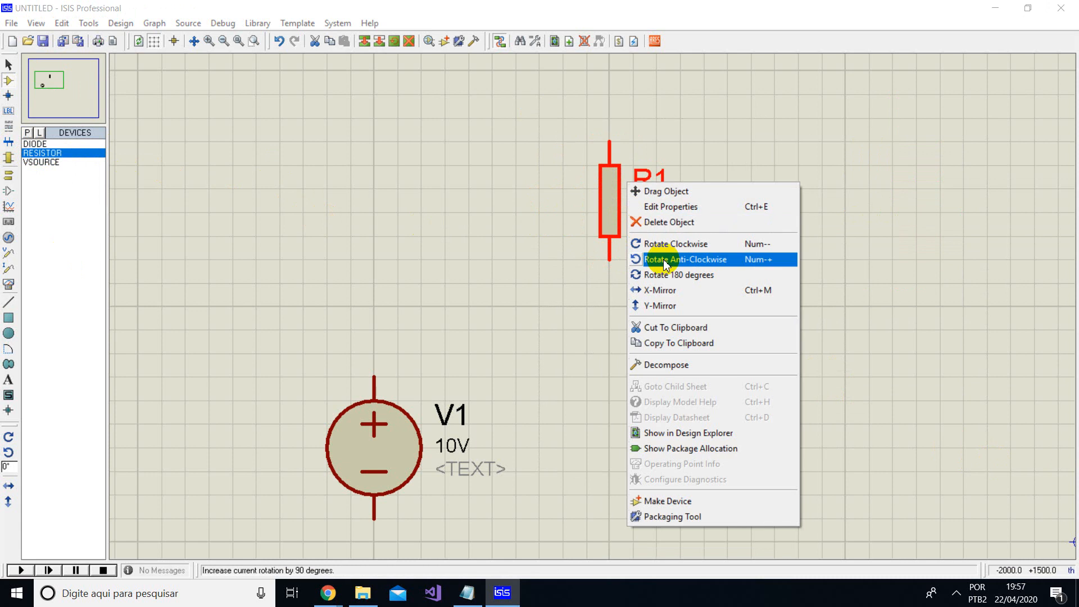
pyautogui.click(641, 259)
# - Move horizontal resistor R1 left and slightly down, closer to the upper right of source V1
pyautogui.moveTo(611, 210); pyautogui.dragTo(542, 234)
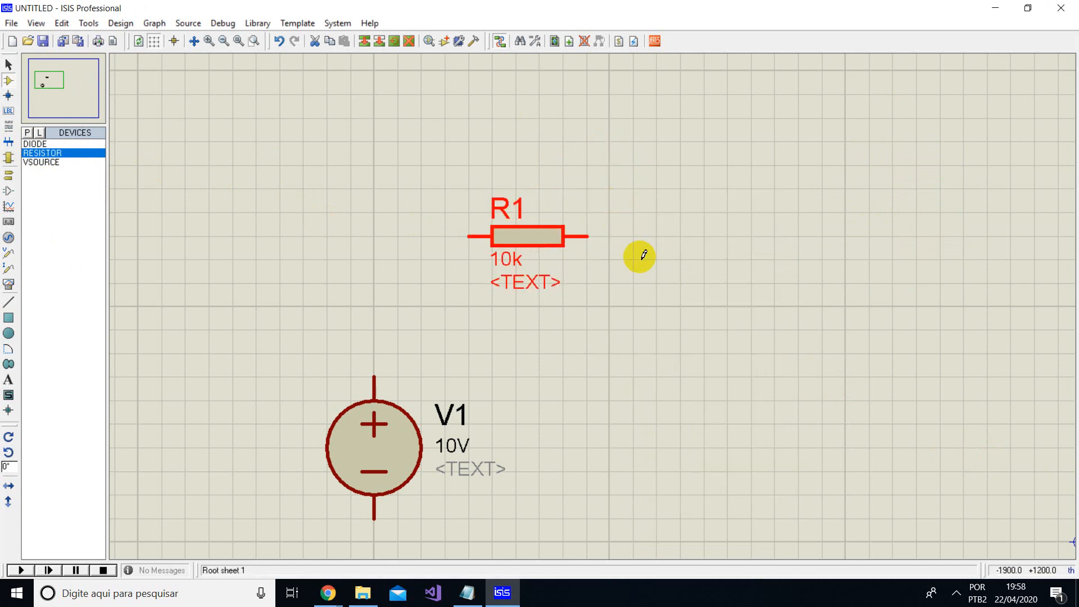
pyautogui.click(607, 294)
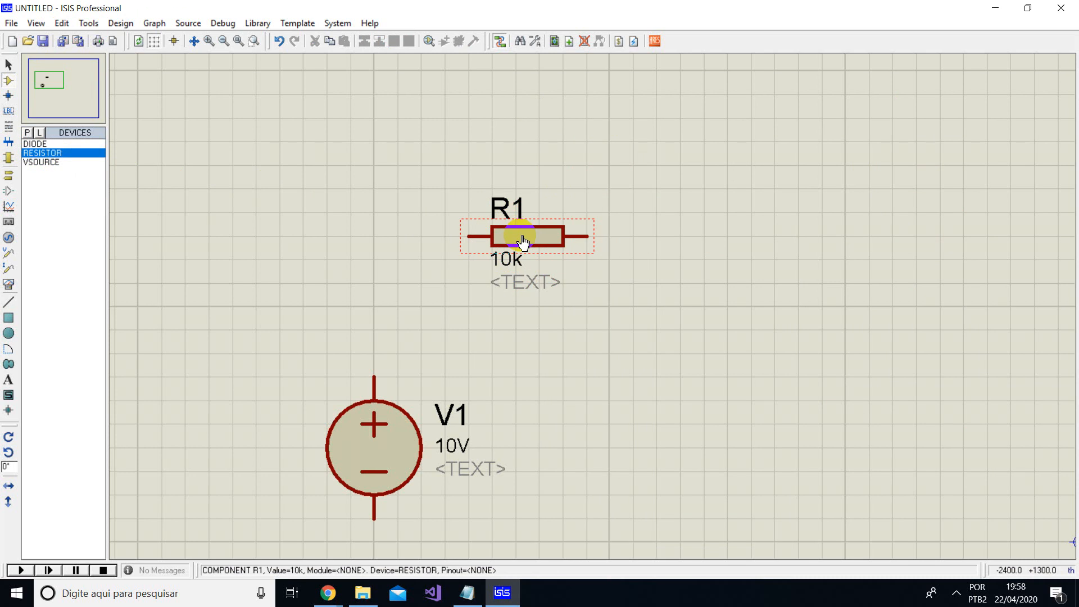
# - Rename the resistor above source V1 as R3
pyautogui.click(501, 202)
pyautogui.click(500, 204)
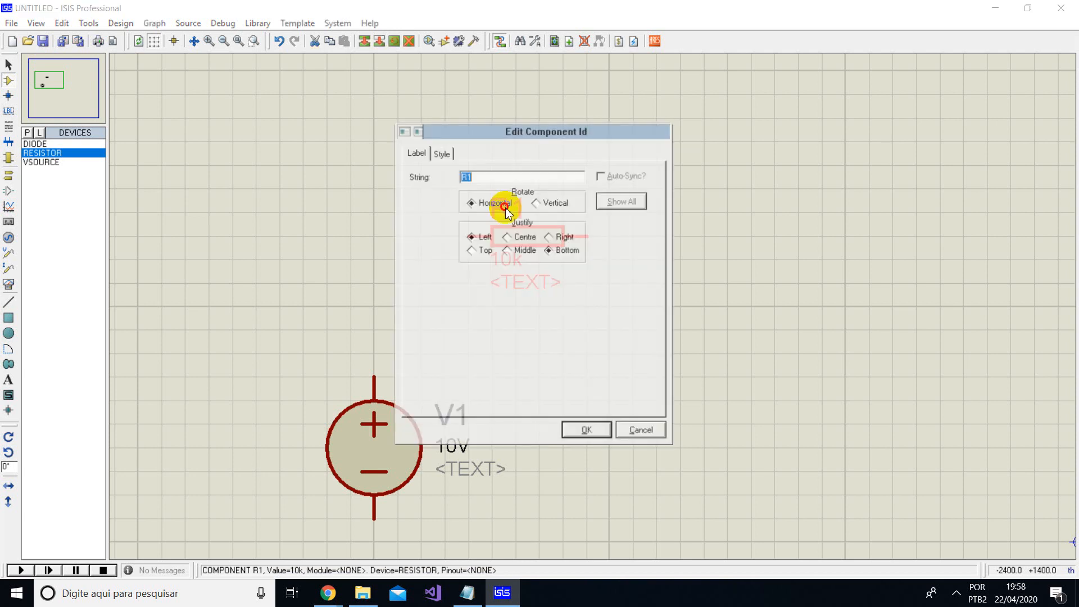
pyautogui.write('R3')
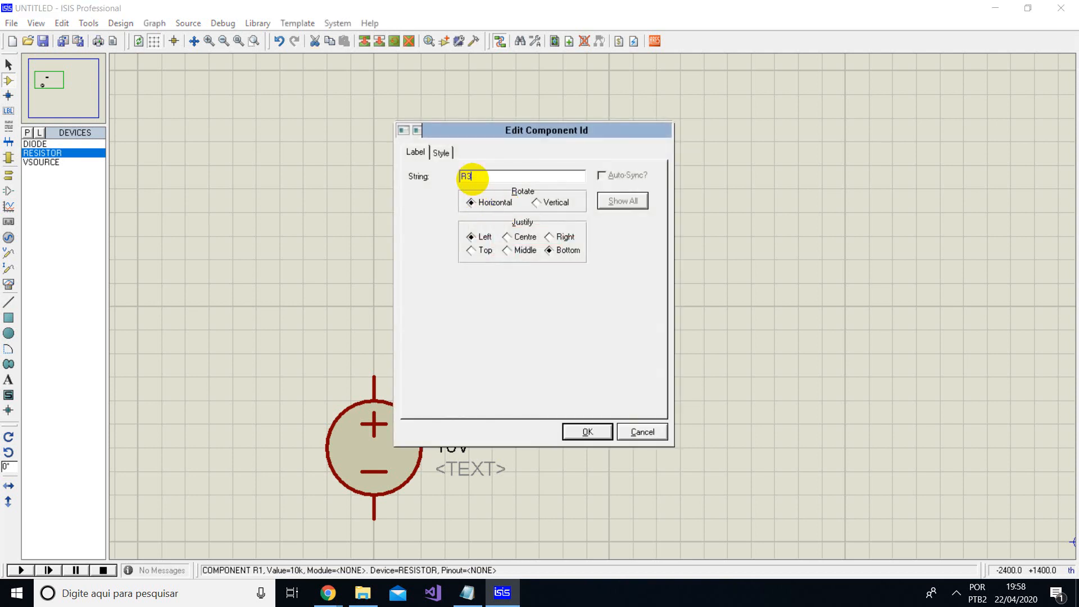
pyautogui.press('Return')
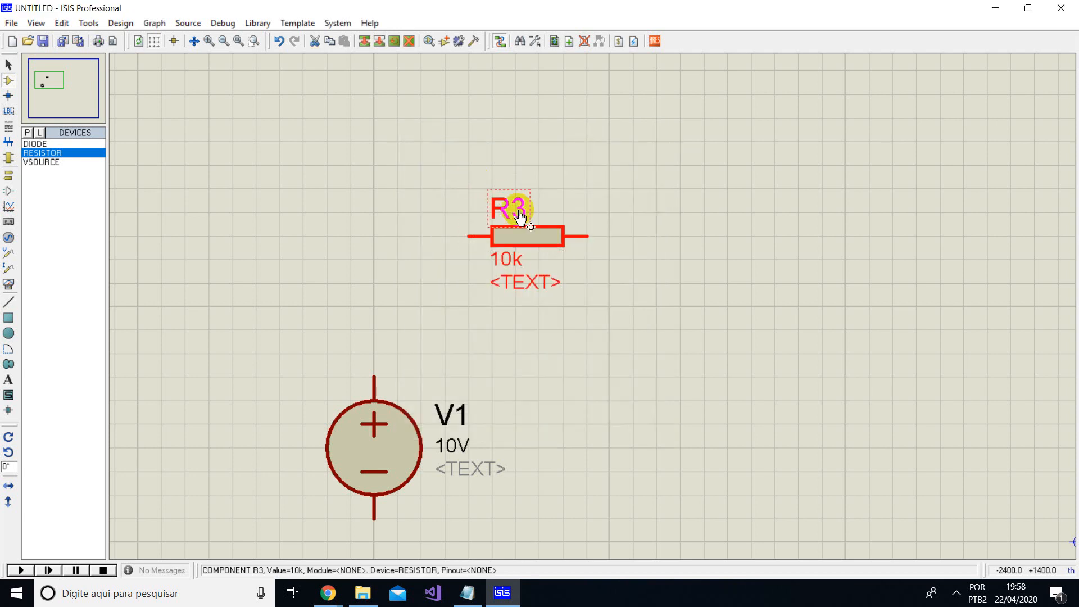
pyautogui.click(565, 205)
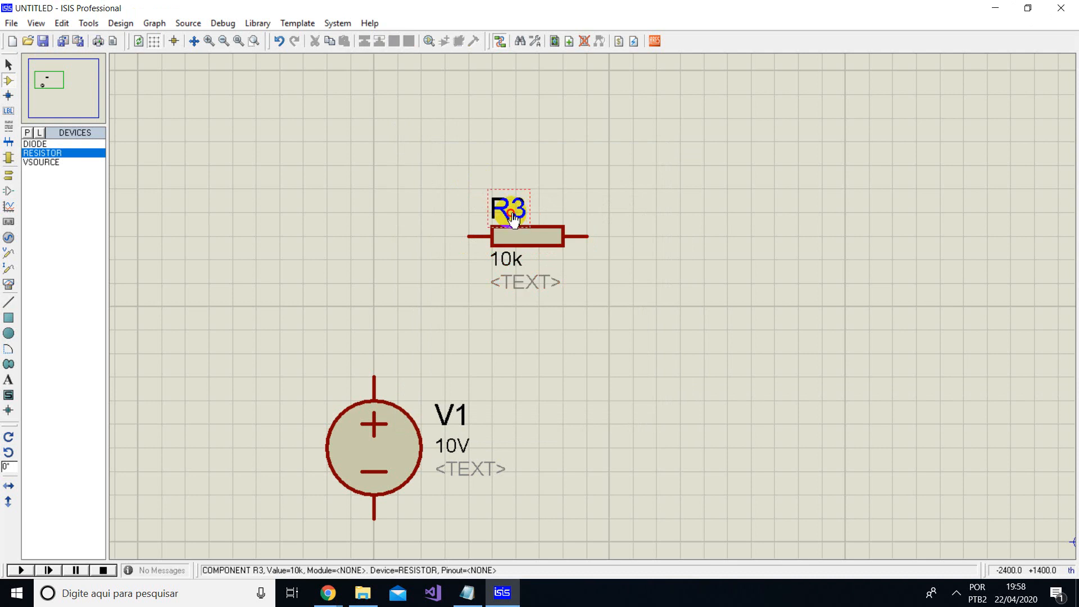
# - Open the component ID label of resistor R3 for editing and close it without a change
pyautogui.click(511, 214)
pyautogui.click(486, 214)
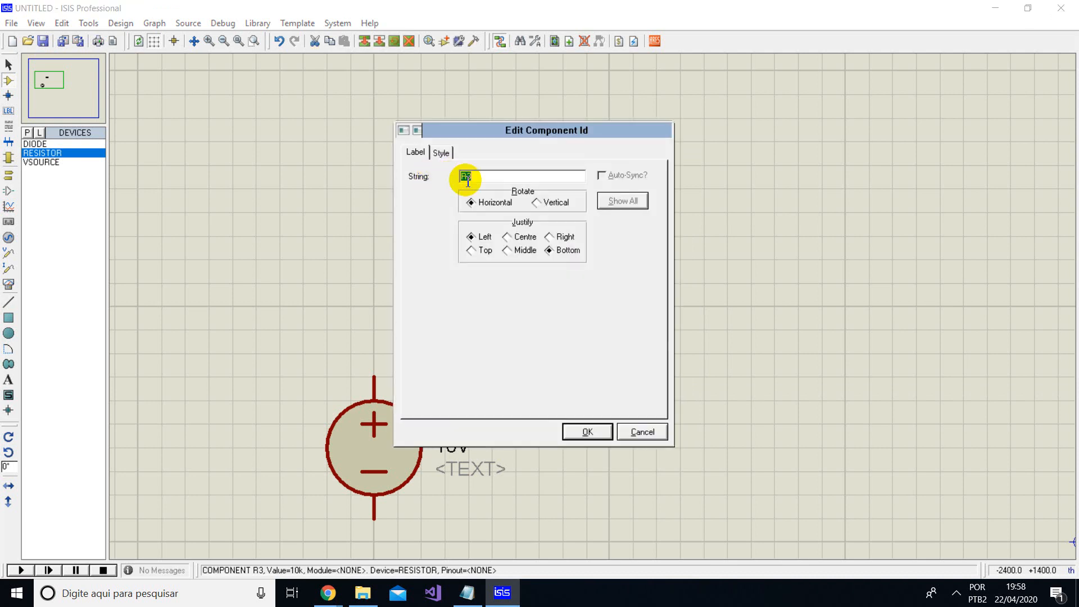
pyautogui.click(596, 431)
pyautogui.click(570, 401)
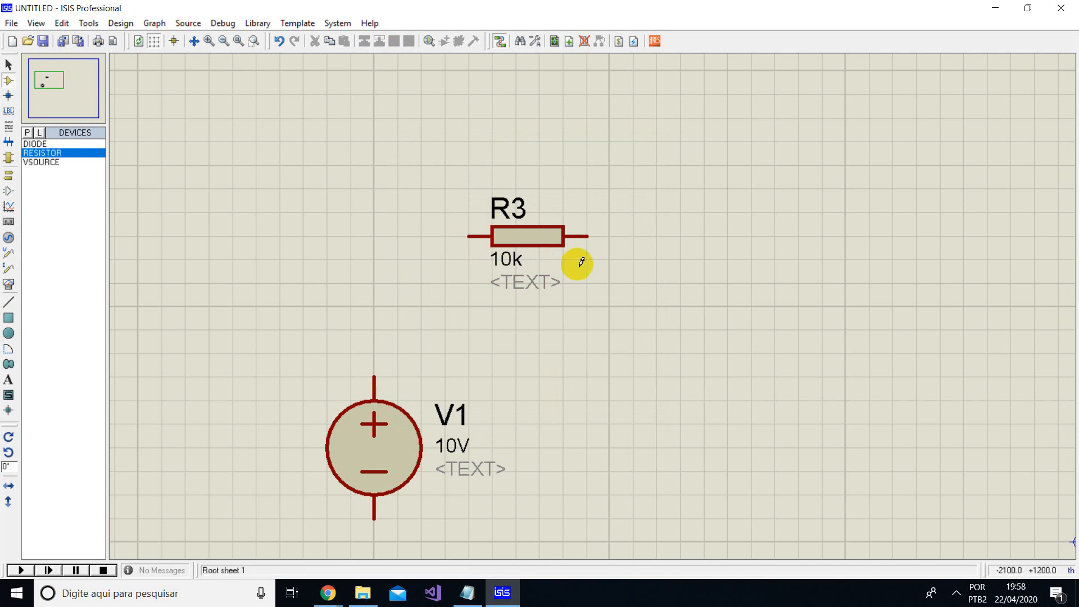
# - Set the value of resistor R3 to 5.9k
pyautogui.click(510, 266)
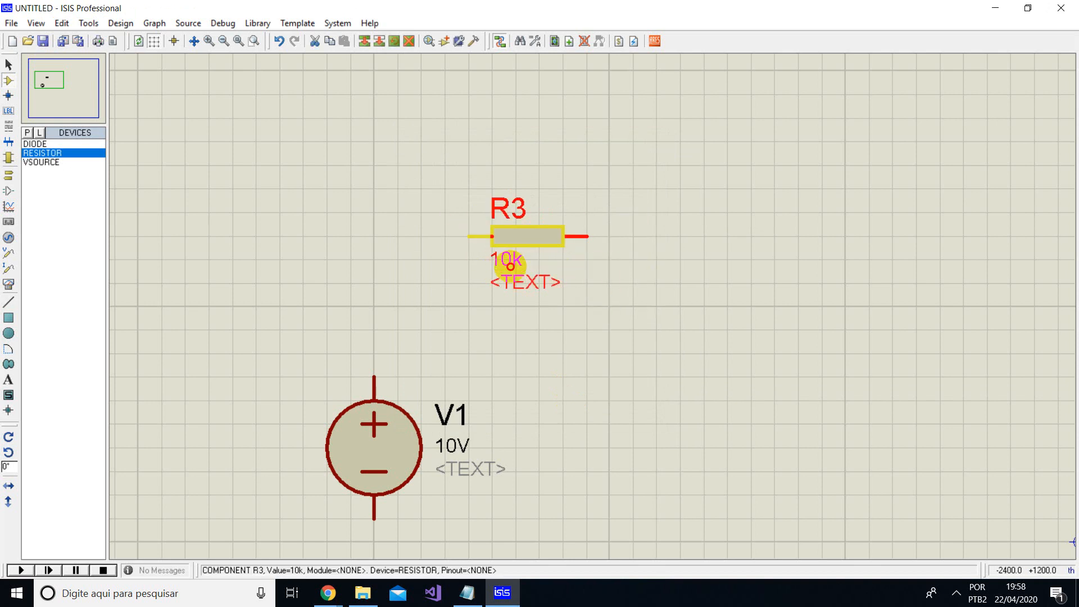
pyautogui.click(511, 266)
pyautogui.moveTo(470, 176); pyautogui.dragTo(430, 175)
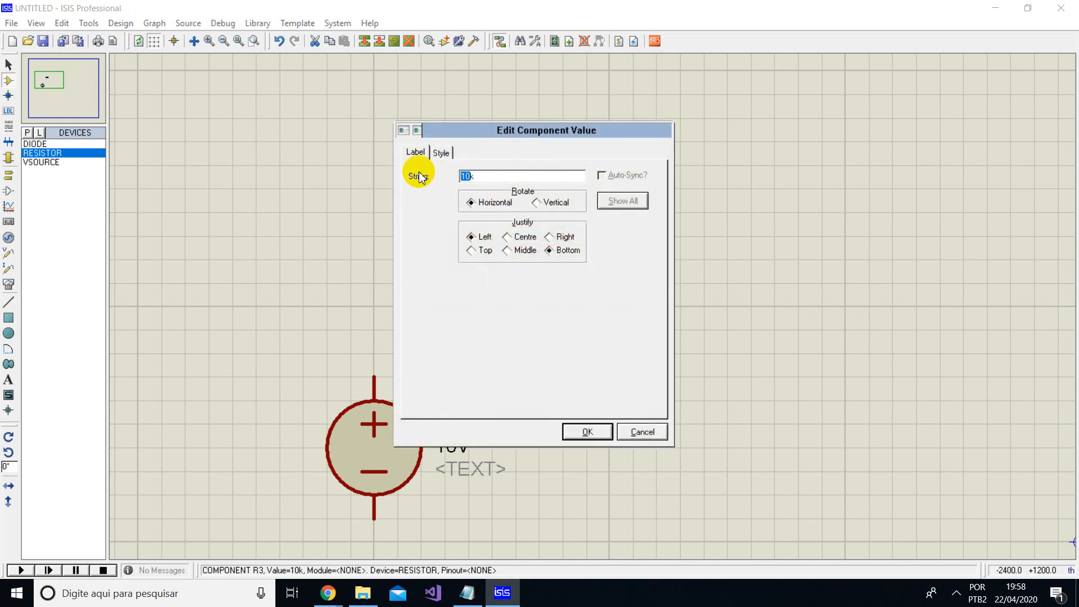
pyautogui.write('5.9k')
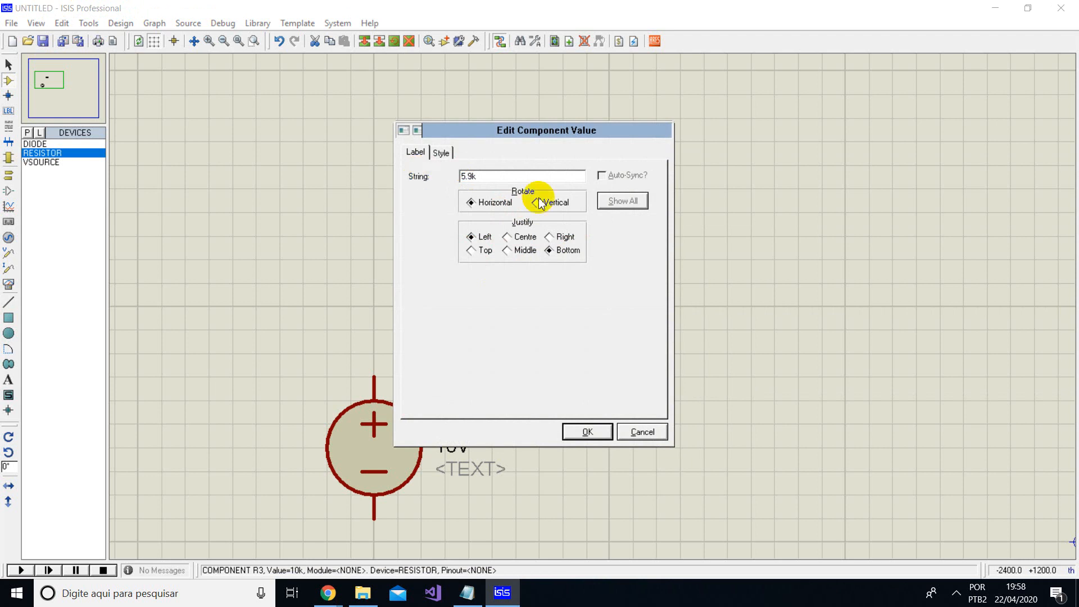
pyautogui.doubleClick(547, 175)
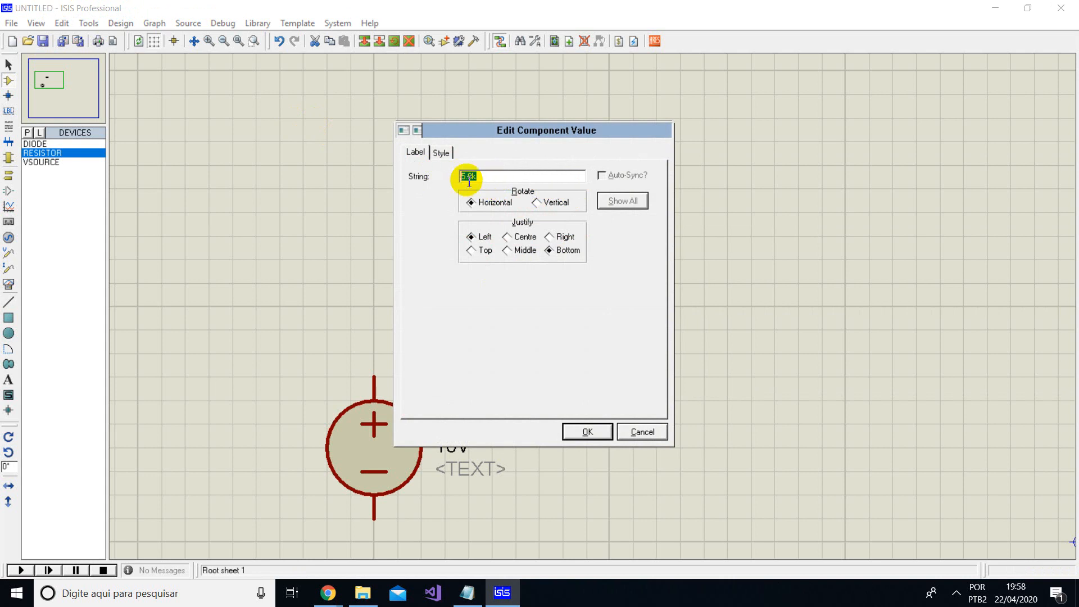
pyautogui.click(579, 432)
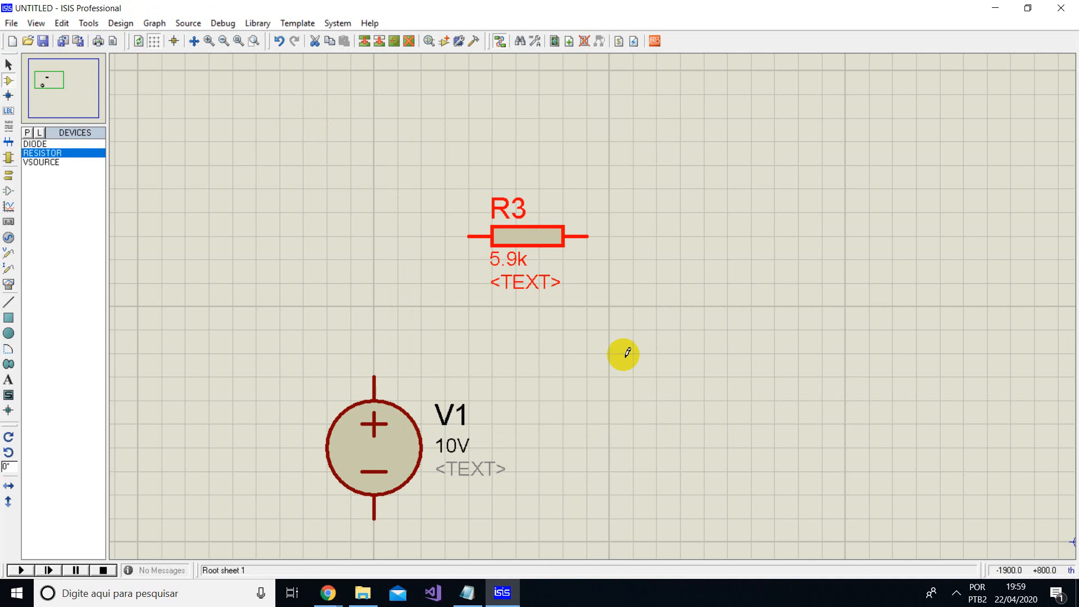
pyautogui.click(625, 364)
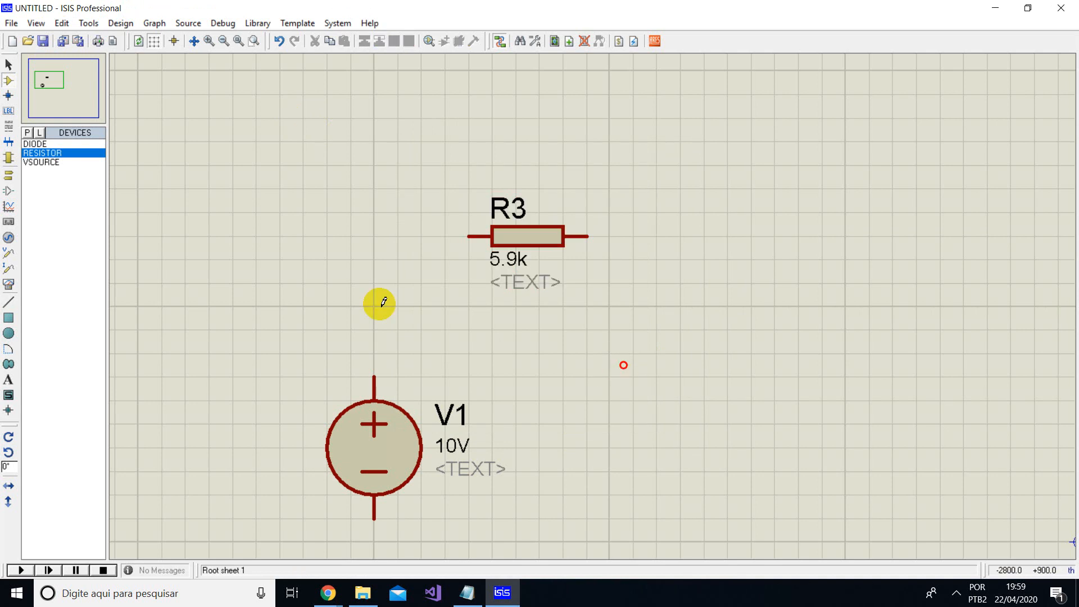
# - Place one DIODE component to the right of resistor R3 and slightly below it
pyautogui.click(42, 145)
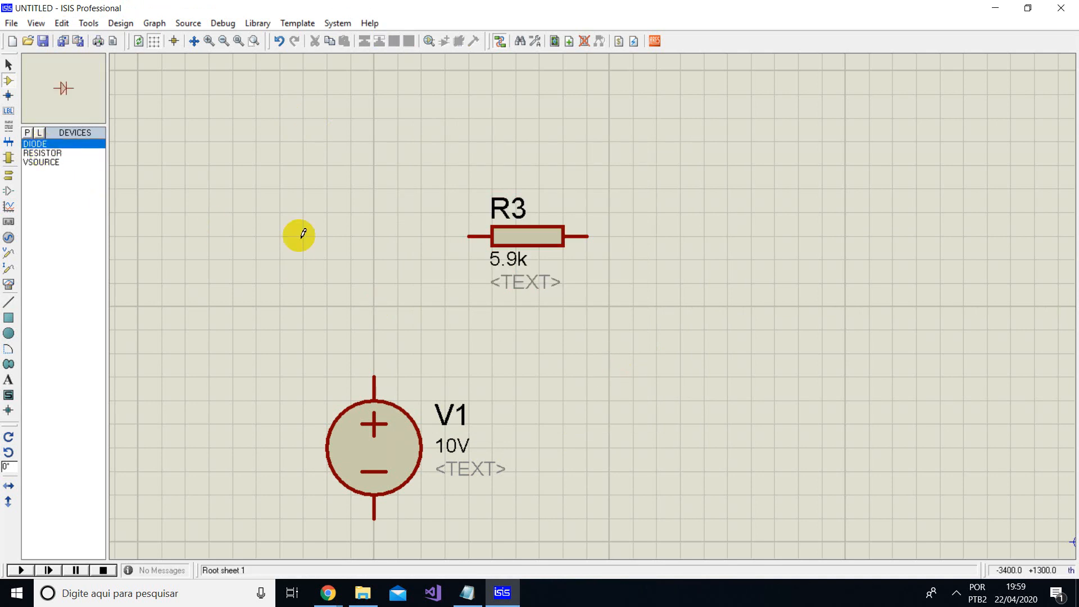
pyautogui.click(683, 305)
pyautogui.click(682, 303)
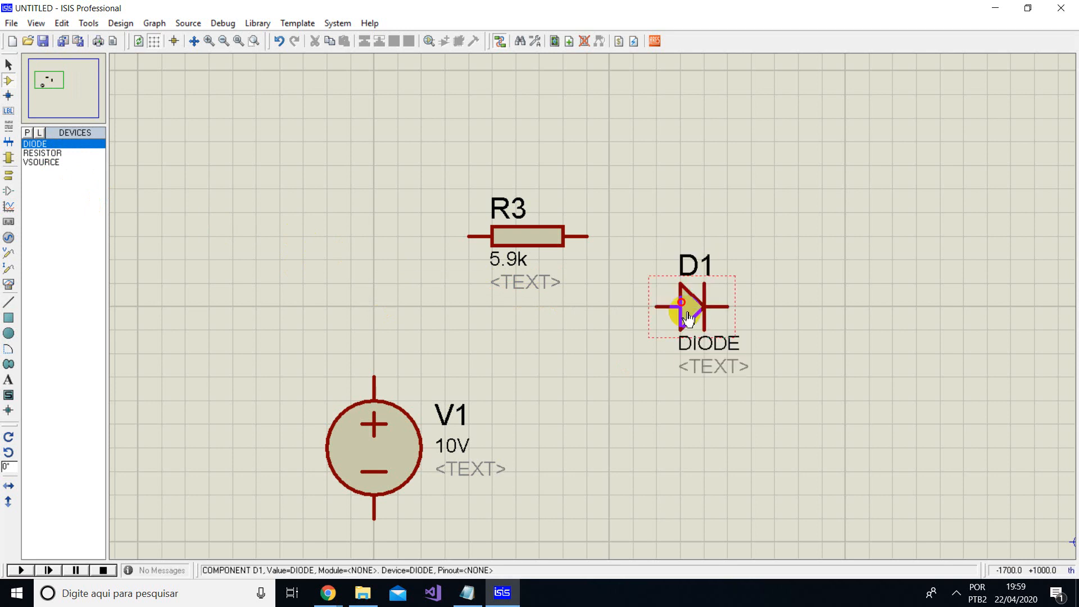
# - Rotate diode D1 clockwise by 90 degrees and shift it slightly to the right
pyautogui.rightClick(697, 315)
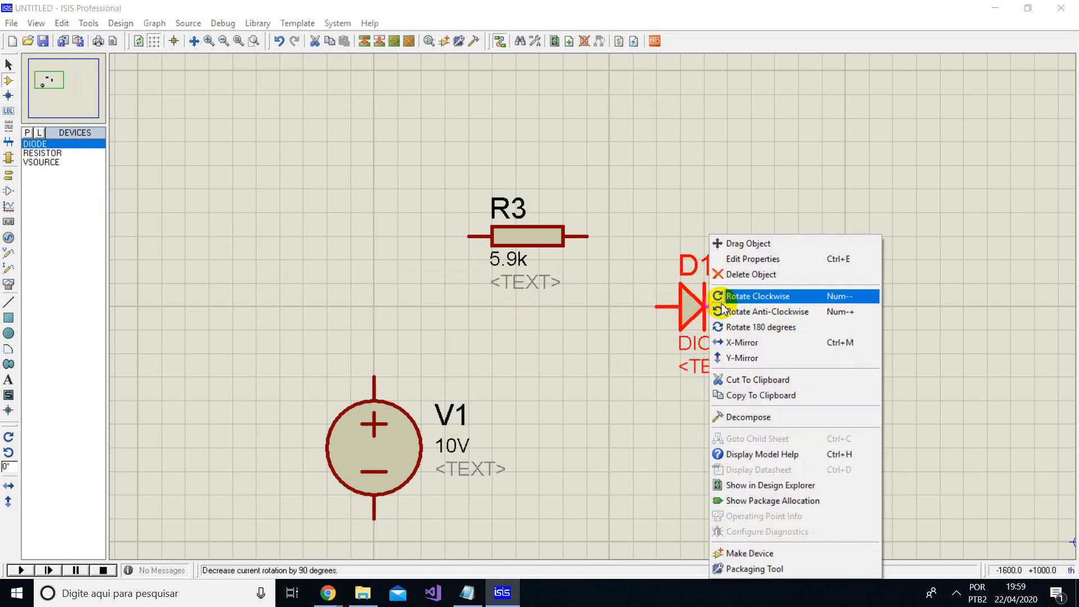
pyautogui.click(756, 294)
pyautogui.moveTo(713, 308); pyautogui.dragTo(736, 332)
pyautogui.click(746, 239)
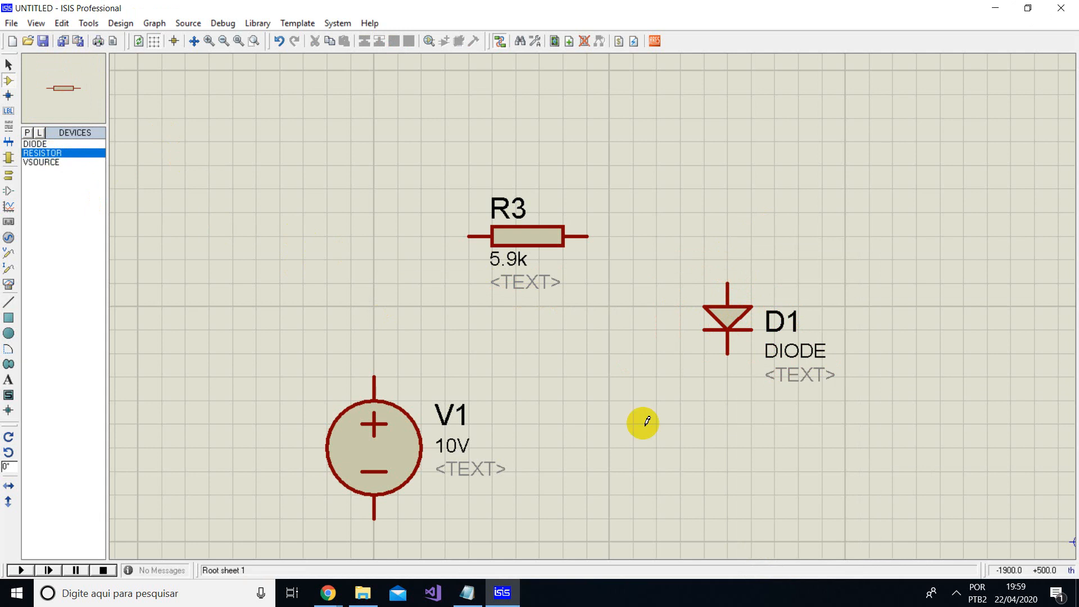
# - Place another resistor below diode D1, rotate it clockwise to vertical and align it with the diode
pyautogui.click(672, 447)
pyautogui.rightClick(705, 440)
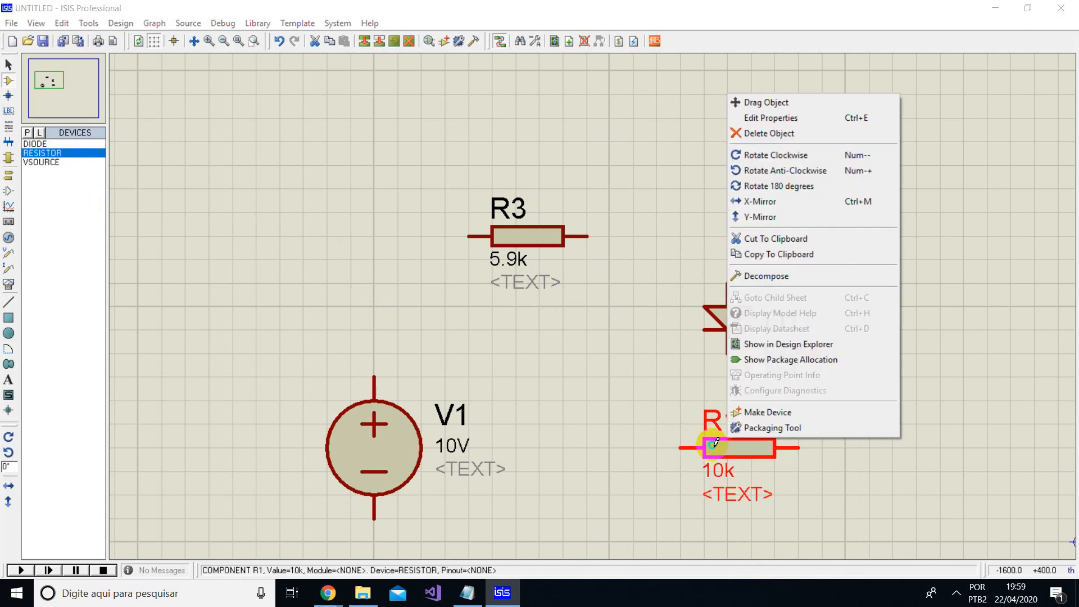
pyautogui.click(740, 154)
pyautogui.moveTo(757, 429); pyautogui.dragTo(733, 453)
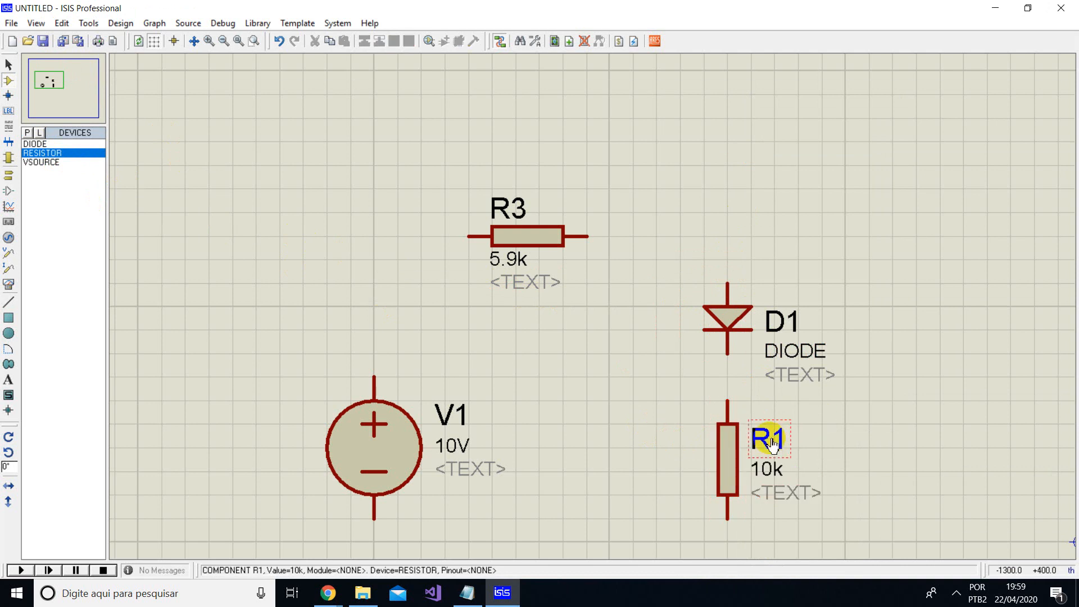
# - Rename the resistor below diode D1 as R2
pyautogui.click(771, 444)
pyautogui.click(771, 444)
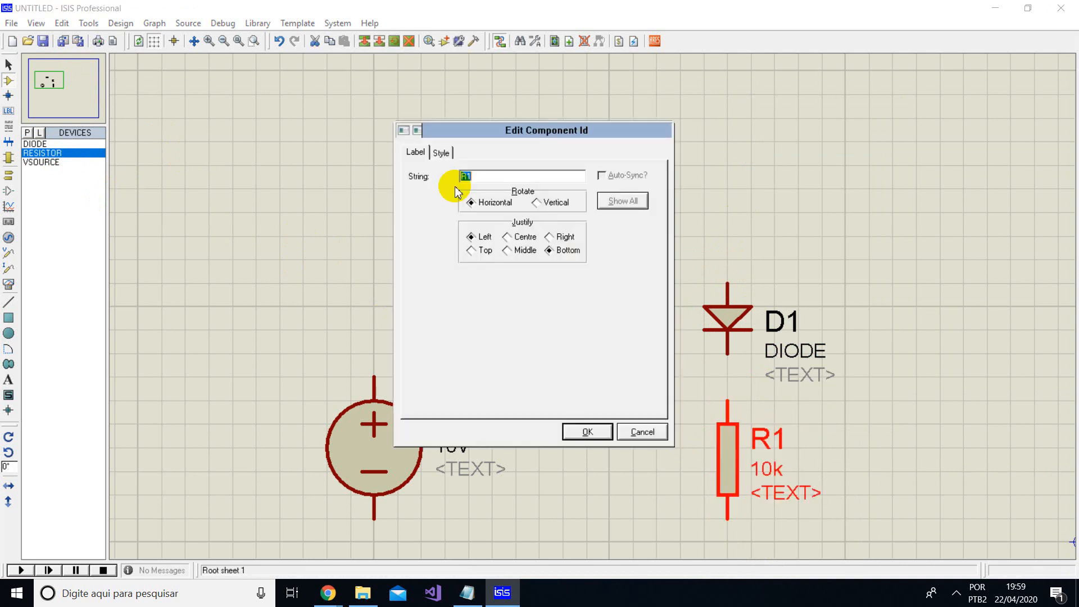
pyautogui.click(484, 177)
pyautogui.press('Return')
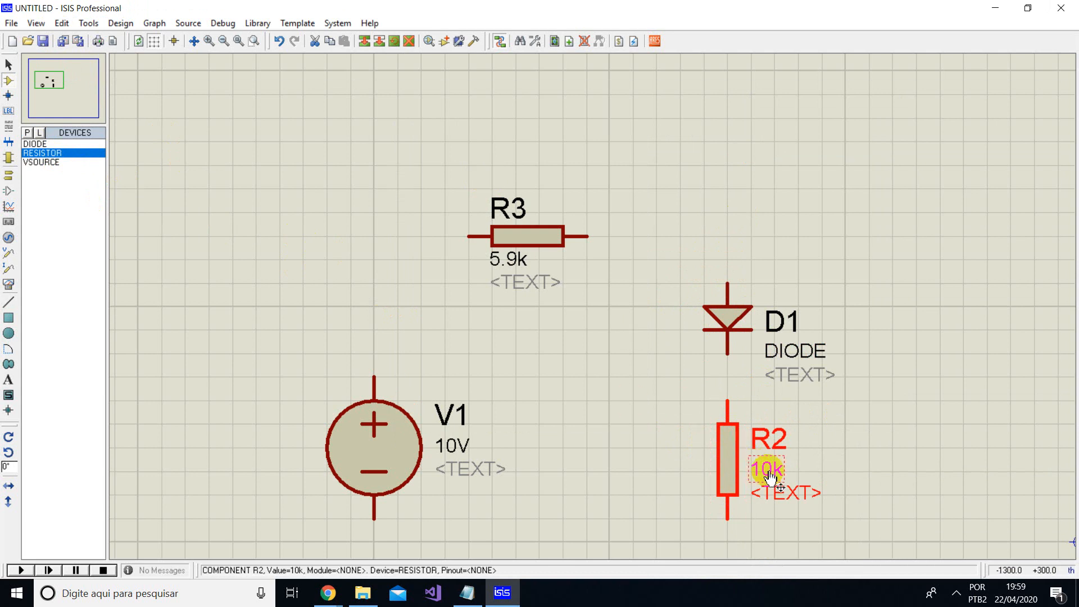
# - Set the value of resistor R2 to 2k
pyautogui.click(767, 470)
pyautogui.moveTo(469, 173); pyautogui.dragTo(405, 172)
pyautogui.write('2k')
pyautogui.press('Return')
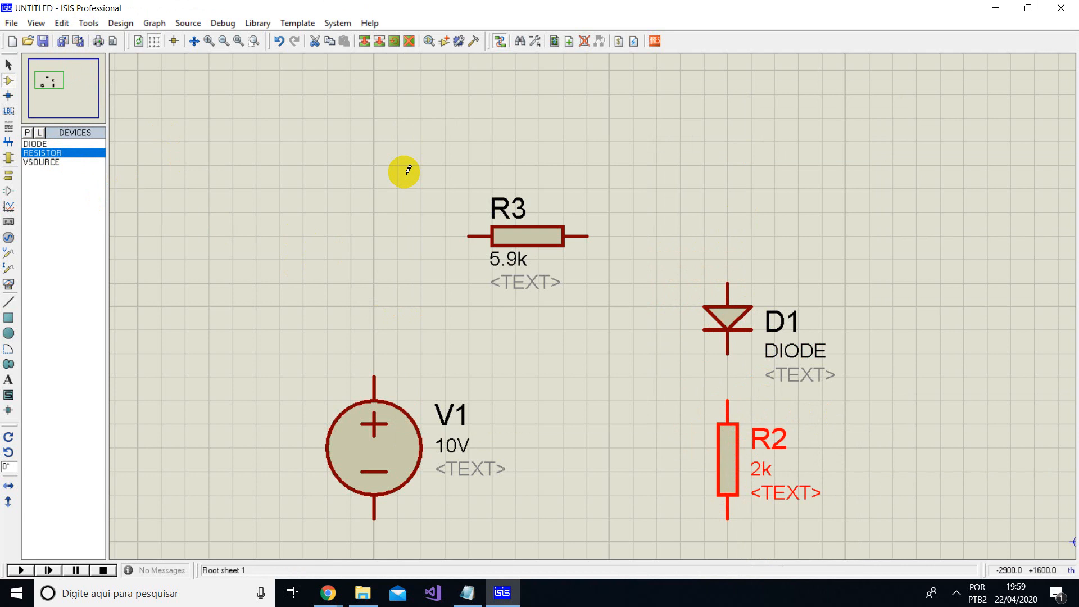
pyautogui.click(680, 193)
# - Wire the positive terminal of source V1 to the nearer end of resistor R3
pyautogui.scroll(-1, 637, 263)
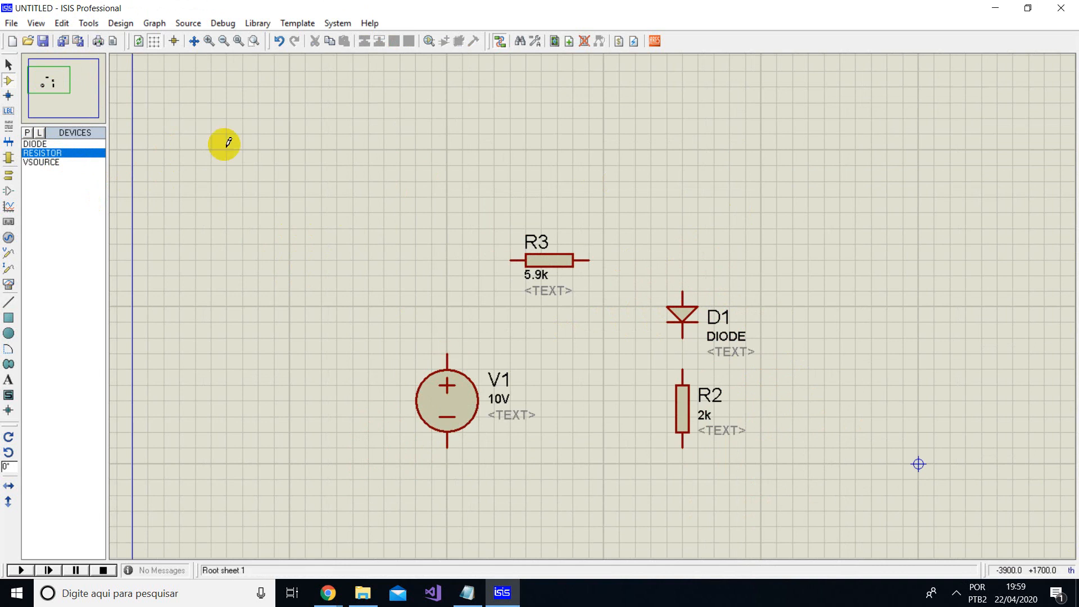
pyautogui.click(9, 78)
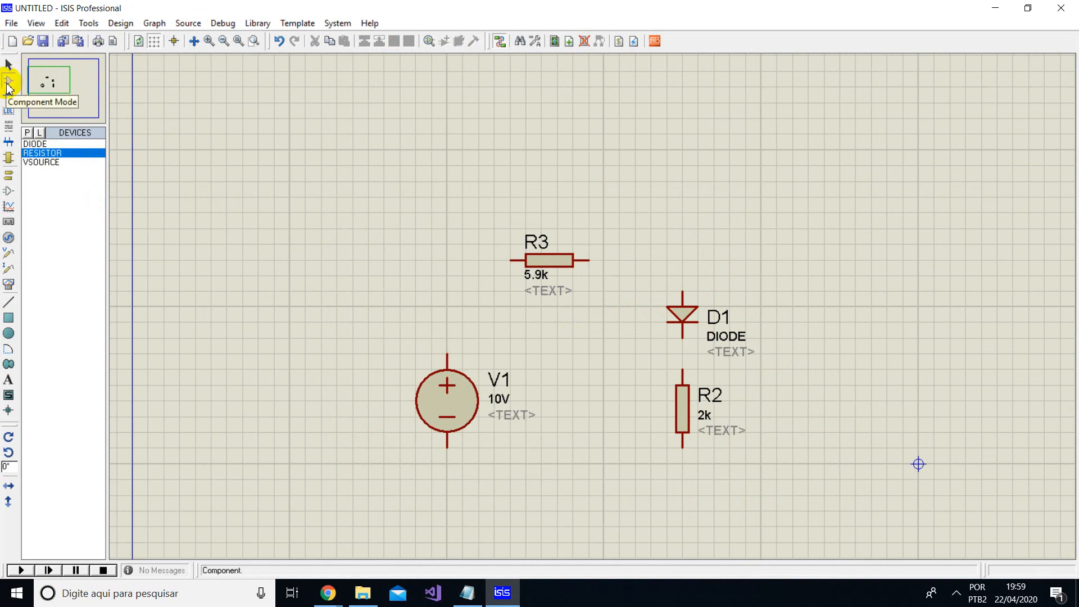
pyautogui.click(9, 65)
pyautogui.click(9, 80)
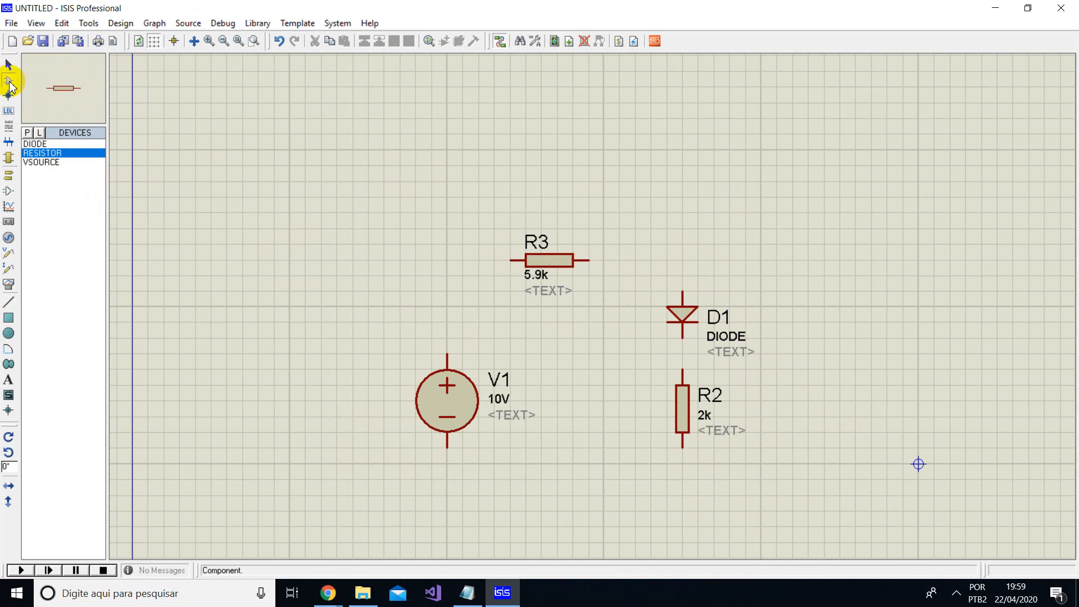
pyautogui.click(450, 353)
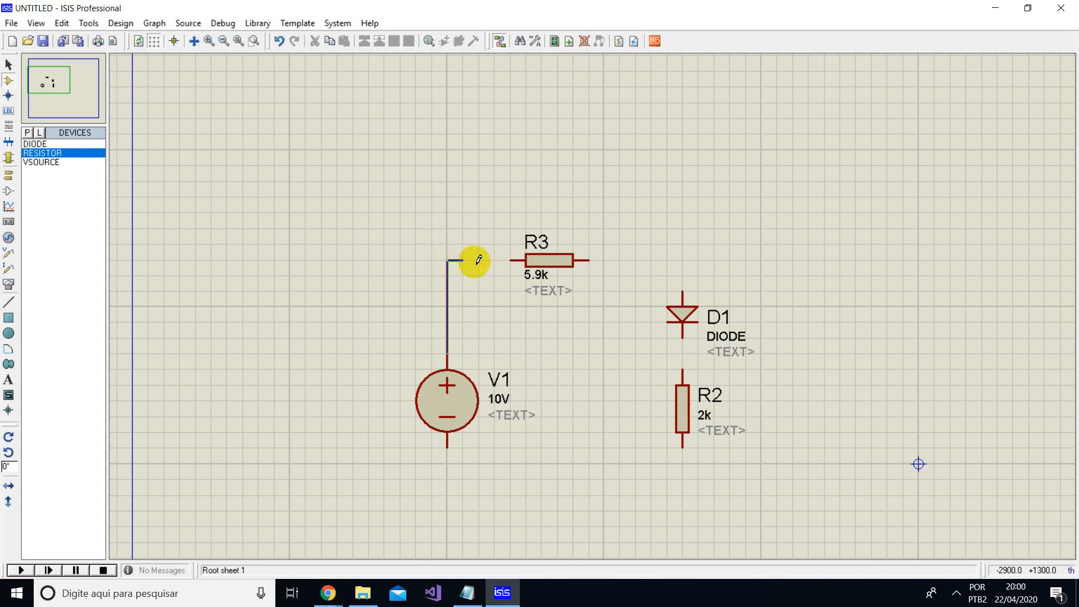
pyautogui.click(513, 260)
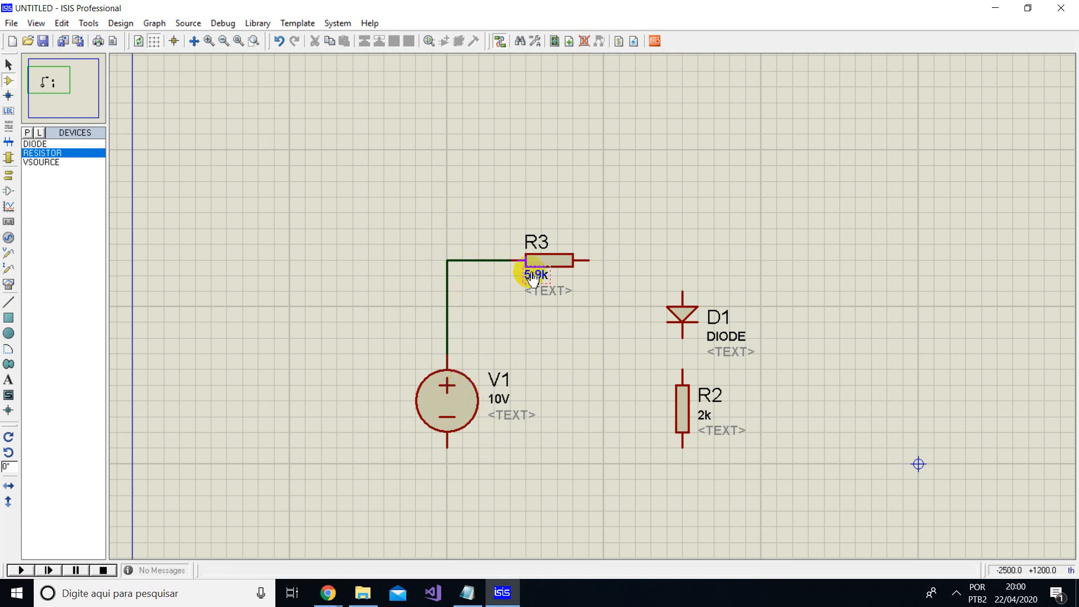
# - Wire the free end of resistor R3 to diode D1's anode and the diode's cathode to resistor R2
pyautogui.click(594, 259)
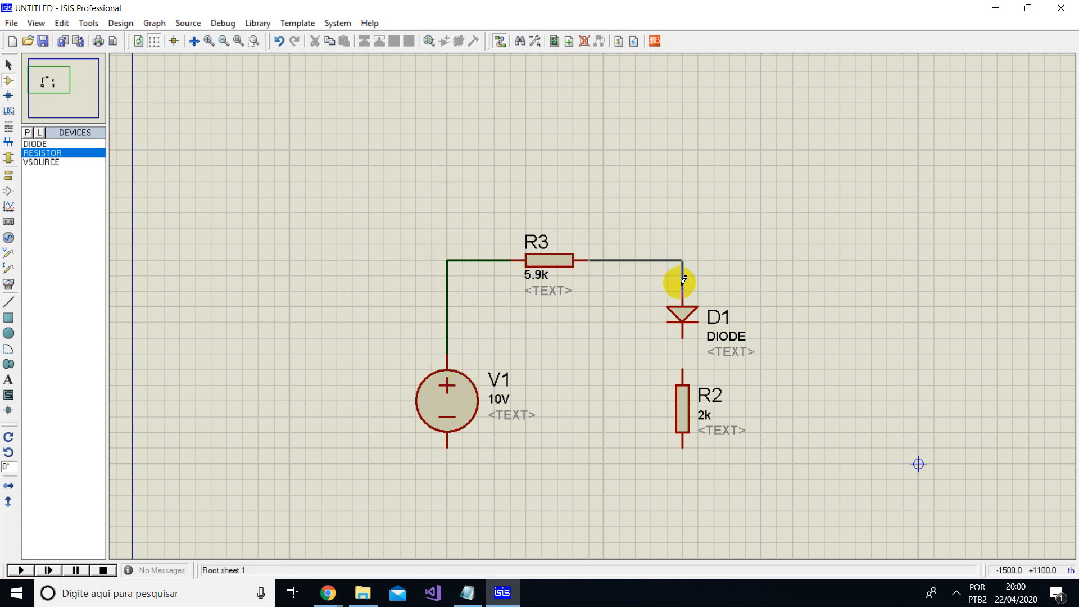
pyautogui.click(683, 290)
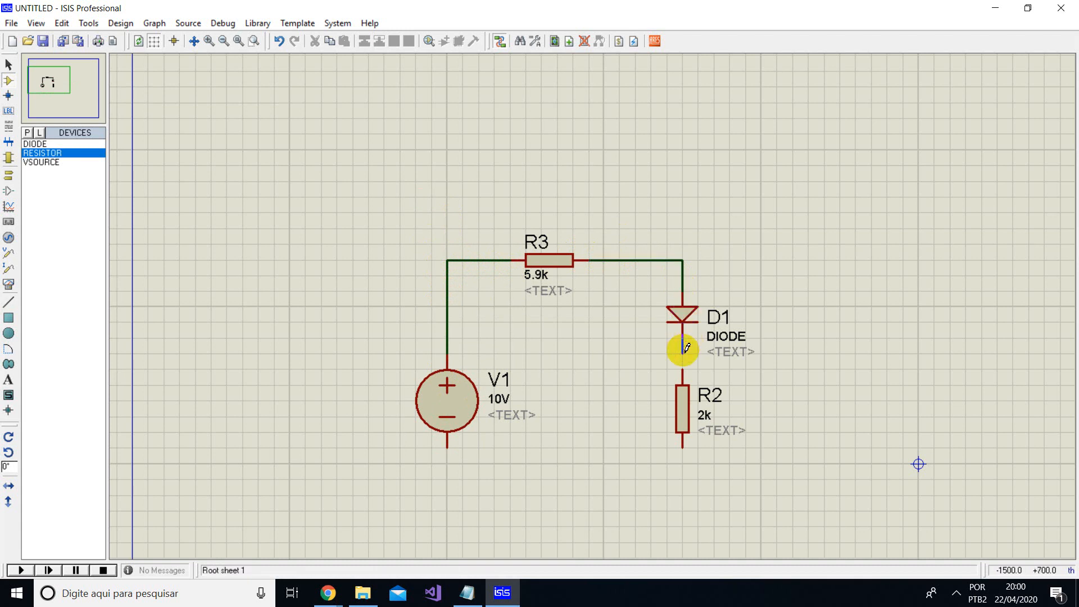
pyautogui.click(684, 371)
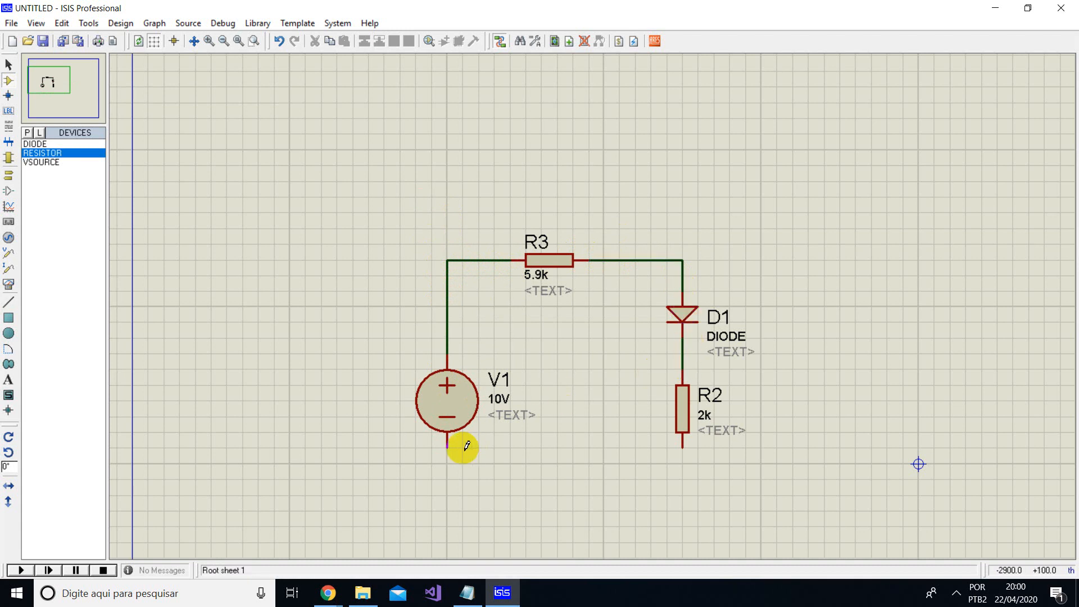
# - Close the circuit with a wire from V1's negative terminal, running below the components, to the lower end of R2
pyautogui.click(447, 448)
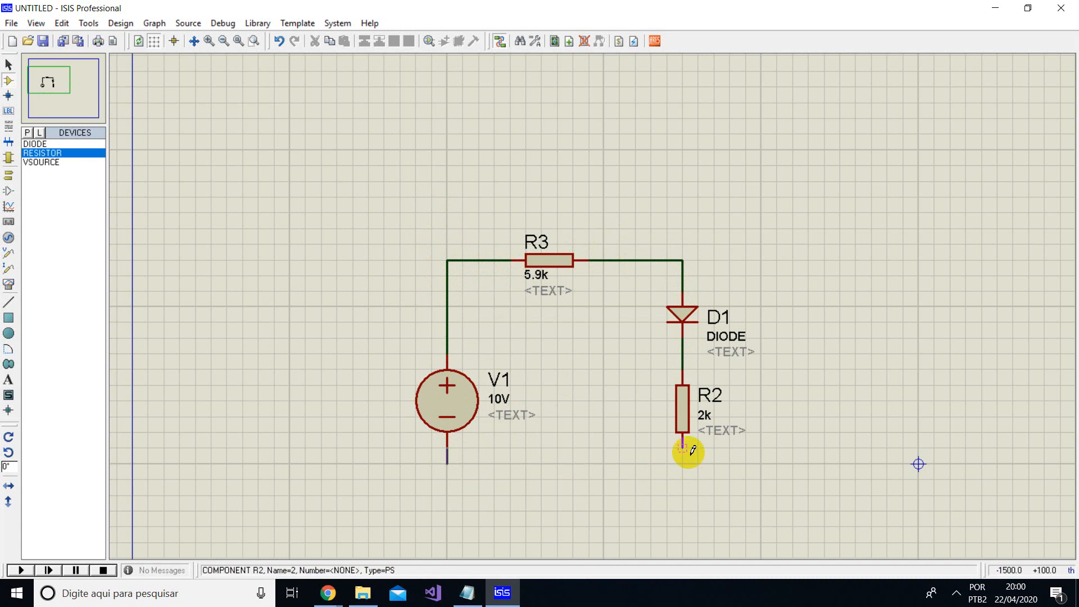
pyautogui.click(447, 448)
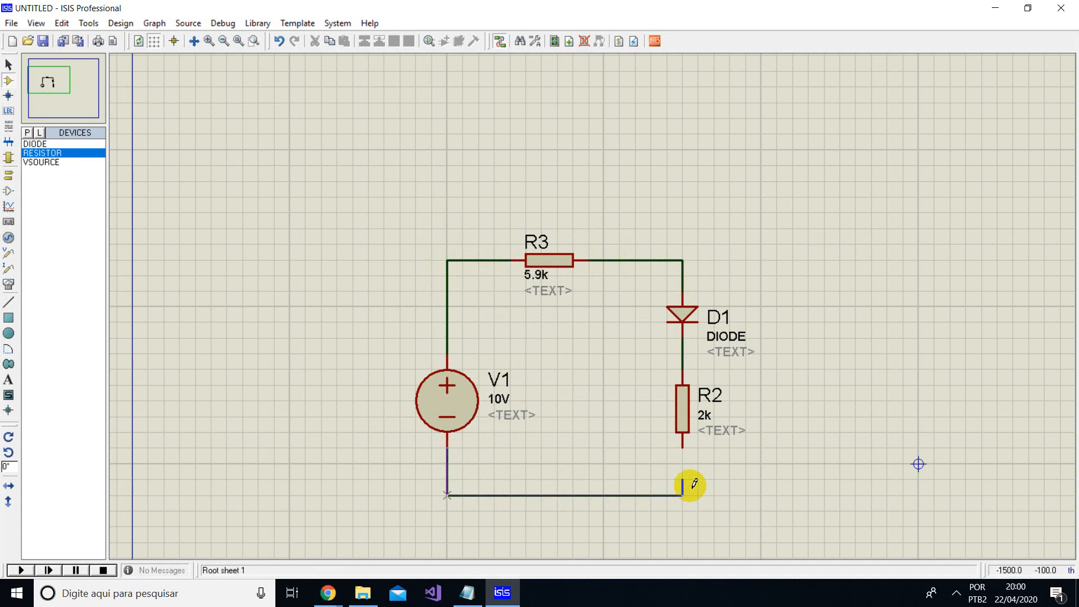
pyautogui.click(692, 454)
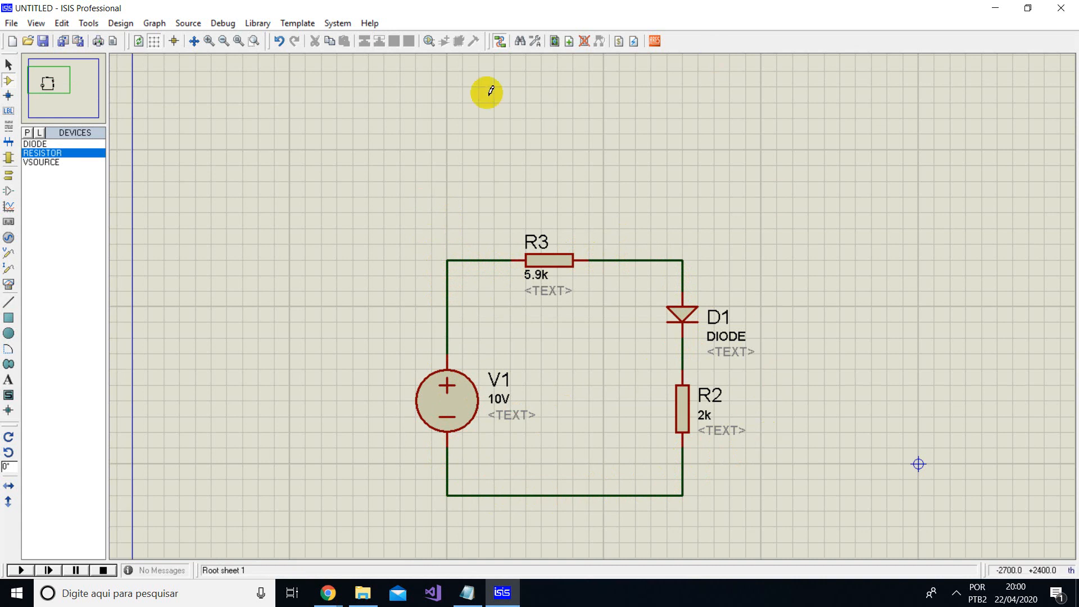
# - Shift resistor R3 slightly to the right along its wires
pyautogui.scroll(1, 667, 316)
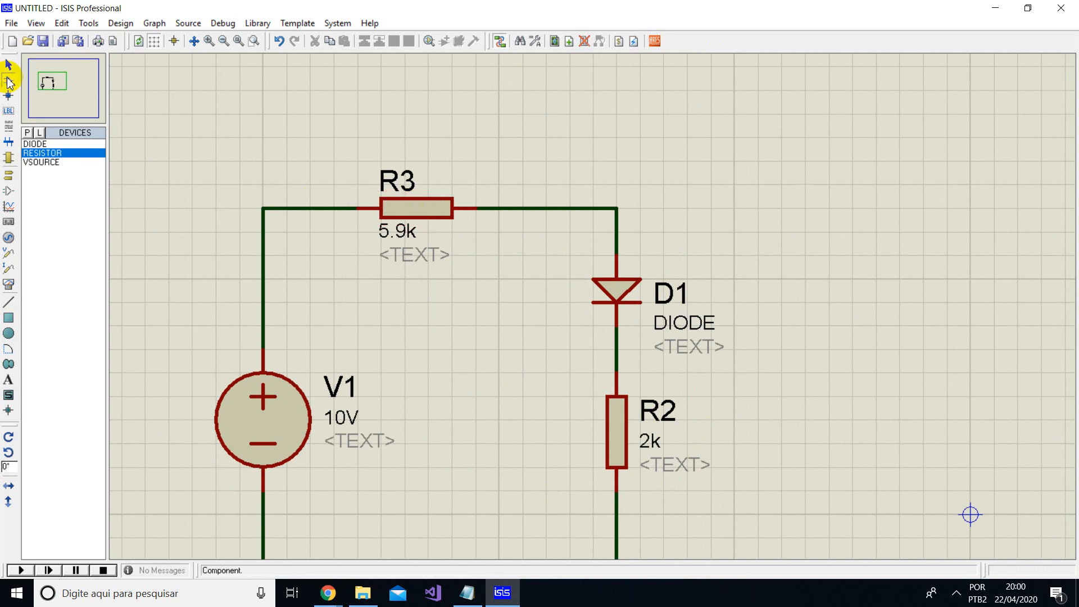
pyautogui.click(444, 212)
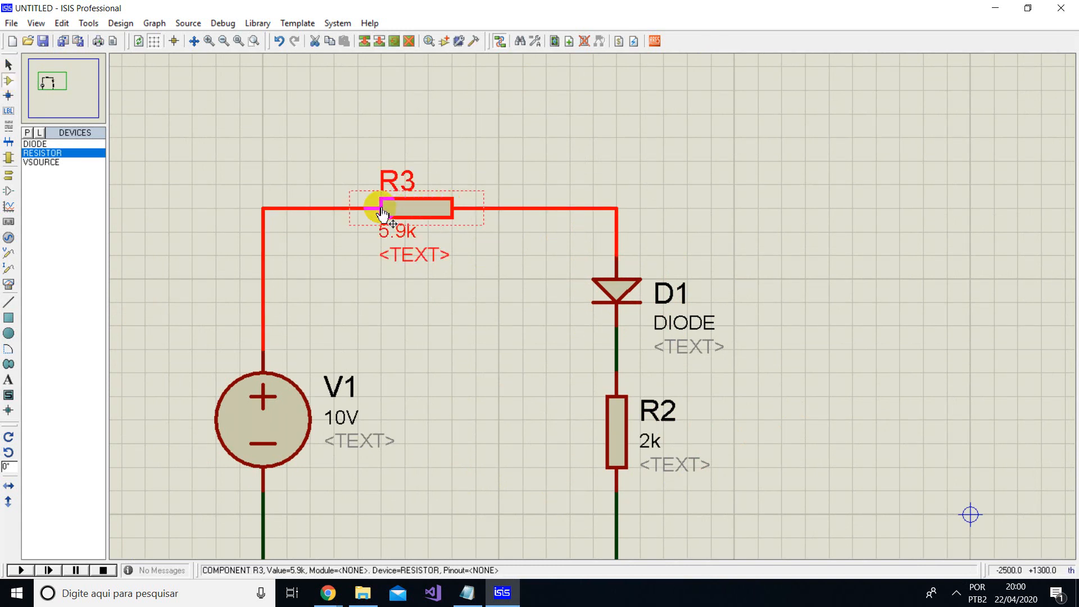
pyautogui.click(418, 209)
pyautogui.moveTo(420, 209); pyautogui.dragTo(454, 209)
pyautogui.scroll(-2, 658, 337)
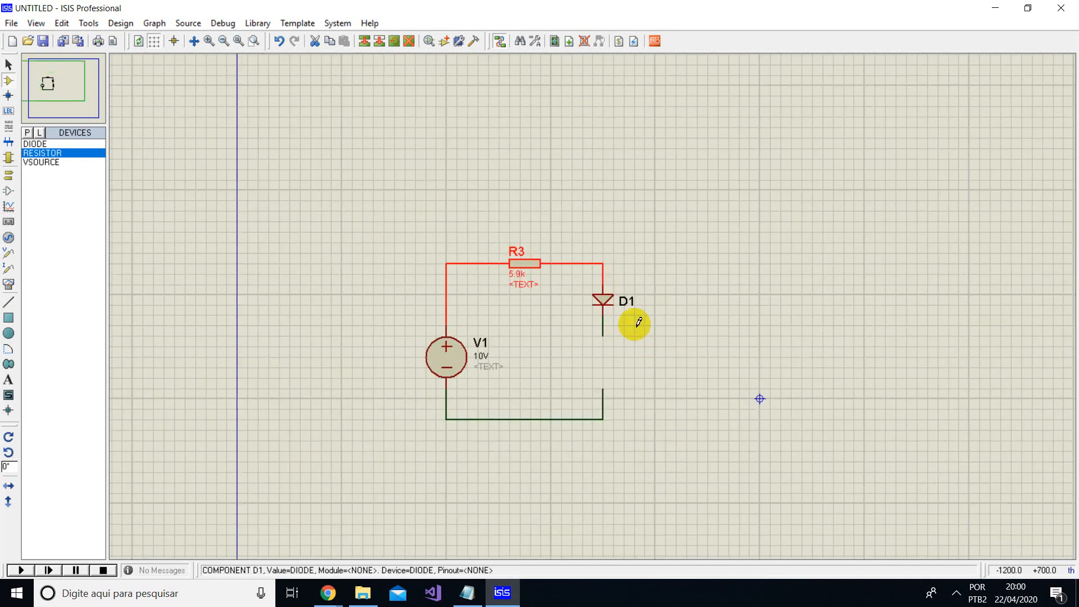
pyautogui.scroll(1, 622, 373)
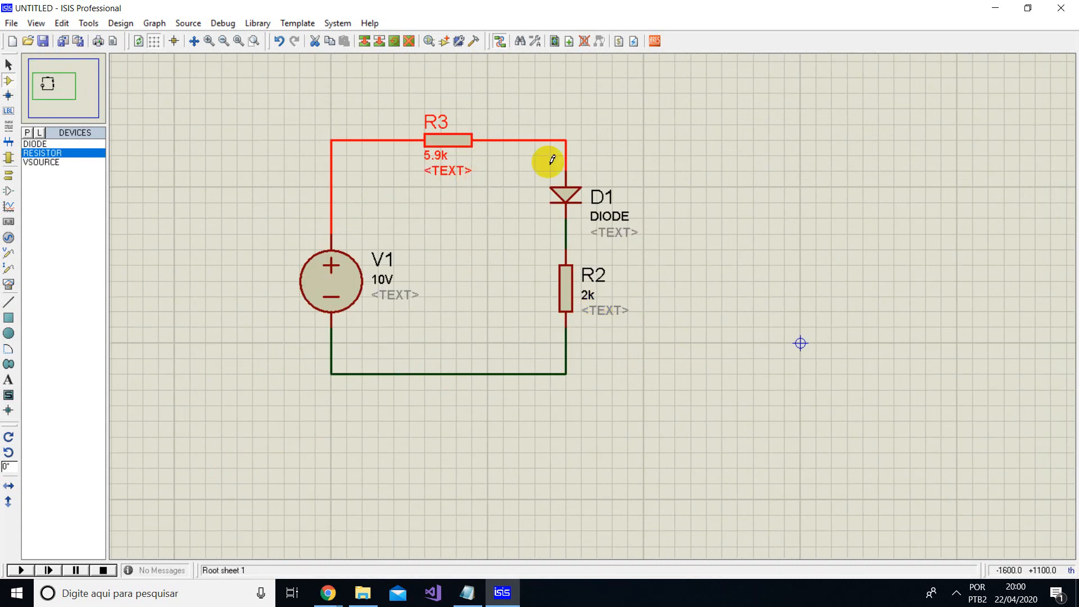
pyautogui.click(510, 184)
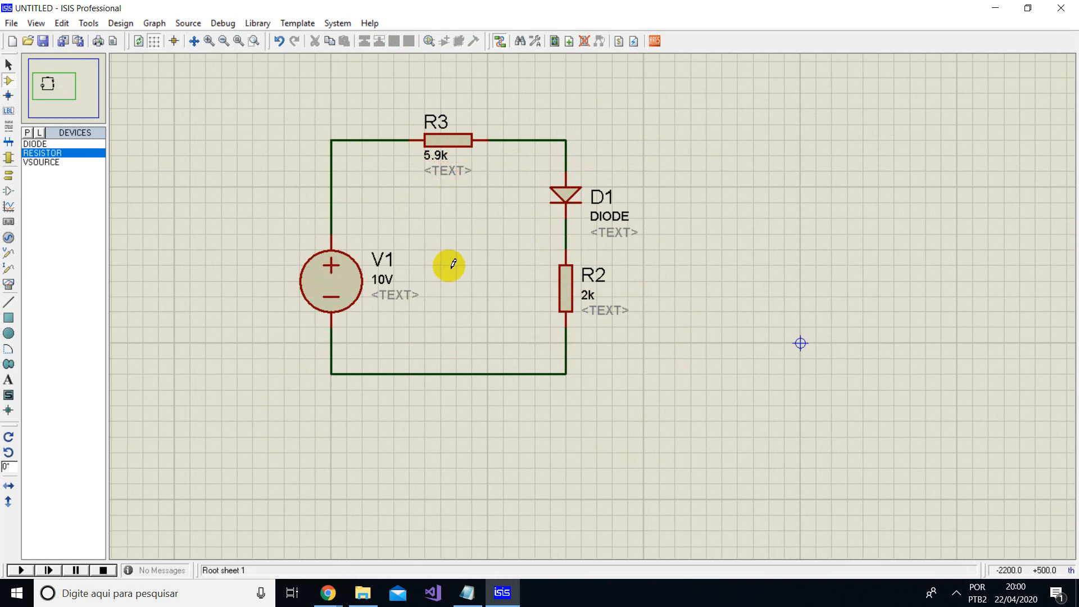
# - Move source V1 slightly upward with its wires attached
pyautogui.click(331, 288)
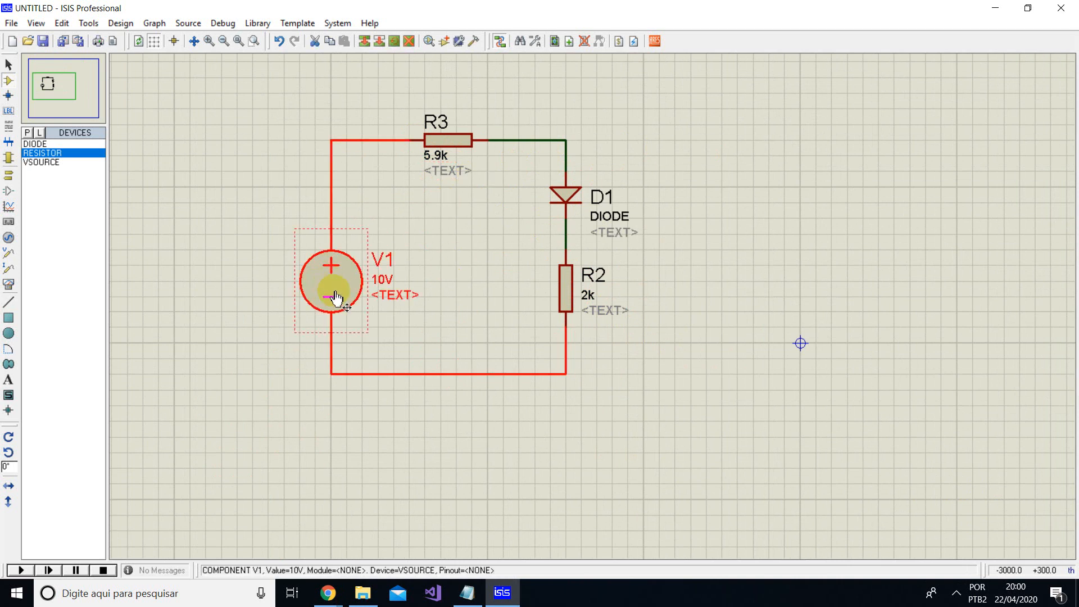
pyautogui.moveTo(335, 292); pyautogui.dragTo(333, 275)
pyautogui.click(522, 248)
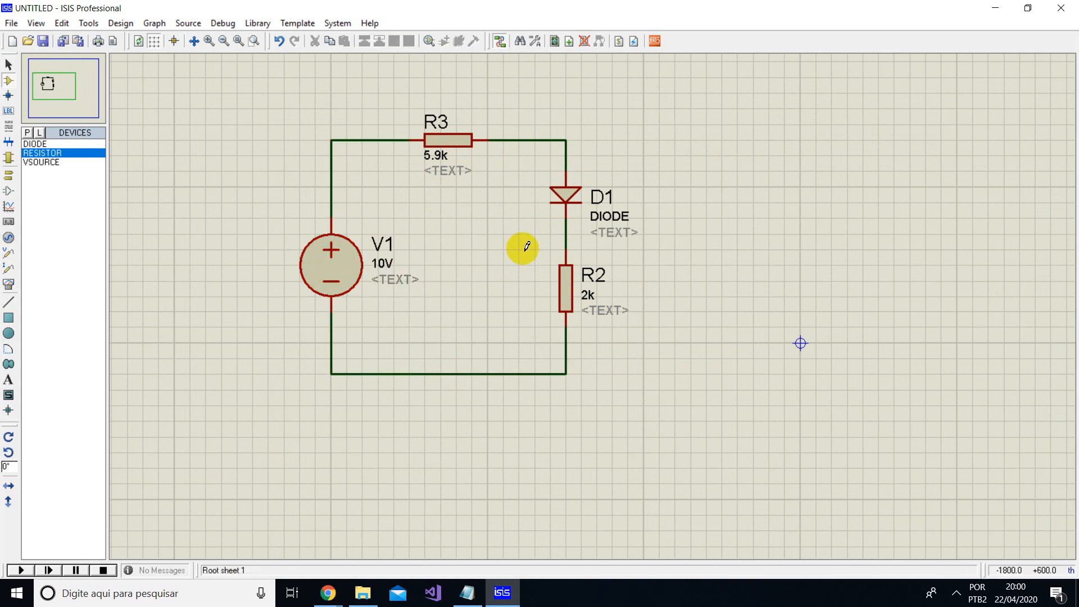
# - Move resistor R2 and diode D1 slightly downward with their wires attached
pyautogui.click(565, 298)
pyautogui.moveTo(571, 285); pyautogui.dragTo(571, 301)
pyautogui.click(570, 189)
pyautogui.moveTo(570, 189); pyautogui.dragTo(570, 205)
pyautogui.click(649, 210)
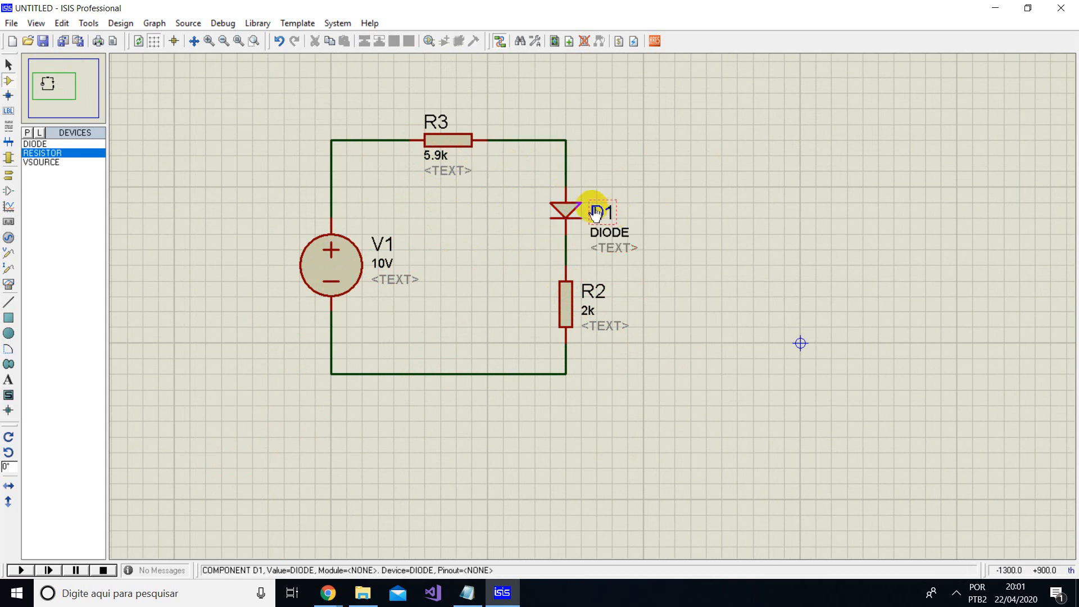
# - Delete the wire between source V1's positive terminal and resistor R3
pyautogui.scroll(1, 331, 168)
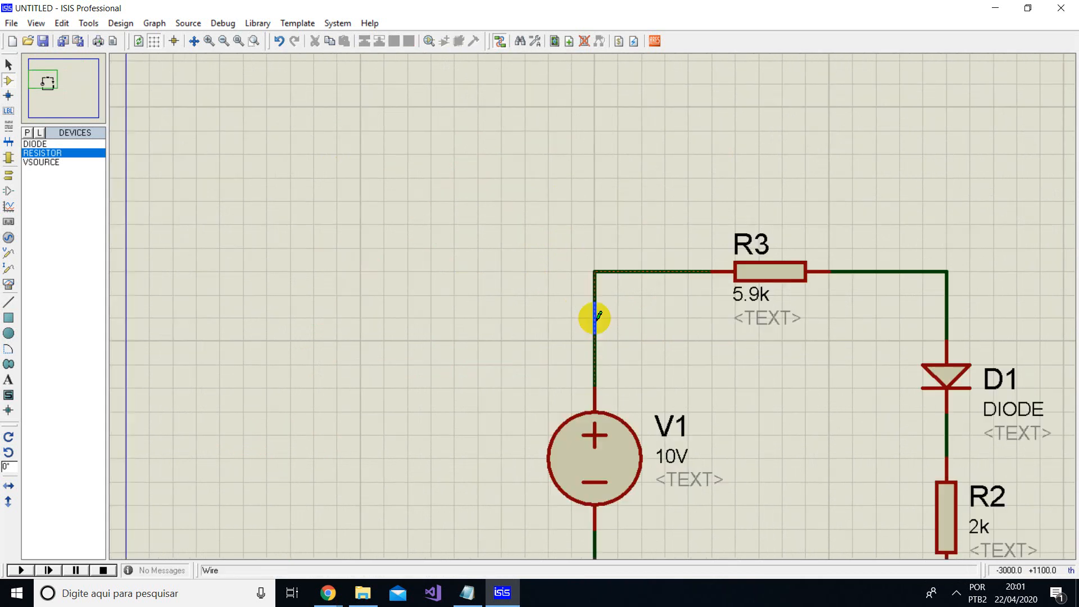
pyautogui.rightClick(652, 271)
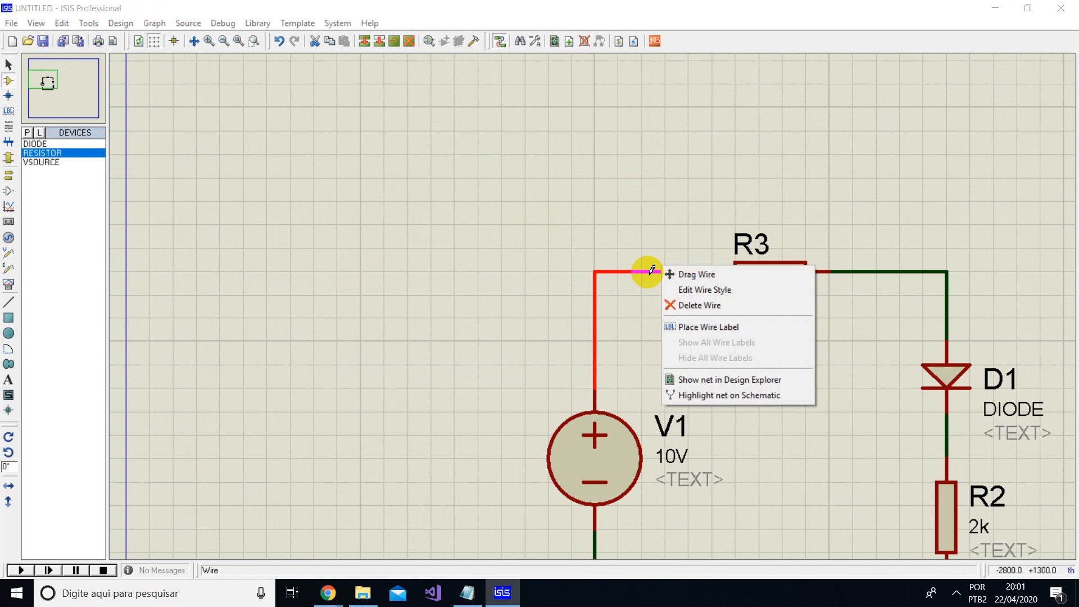
pyautogui.click(720, 308)
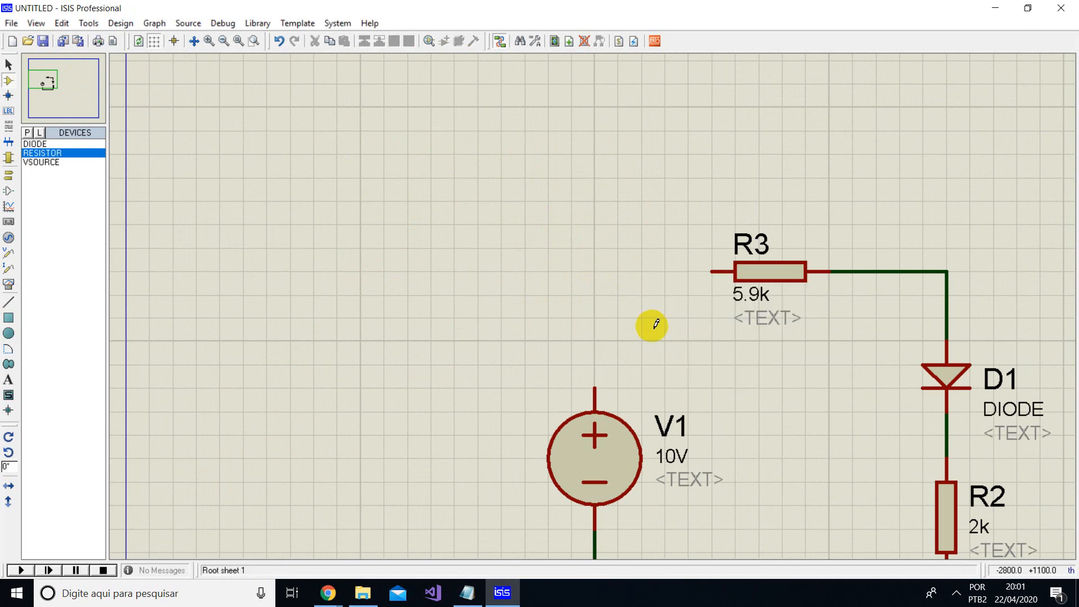
# - Redraw the wire from V1's positive terminal to the open end of resistor R3
pyautogui.scroll(-1, 650, 320)
pyautogui.scroll(1, 626, 308)
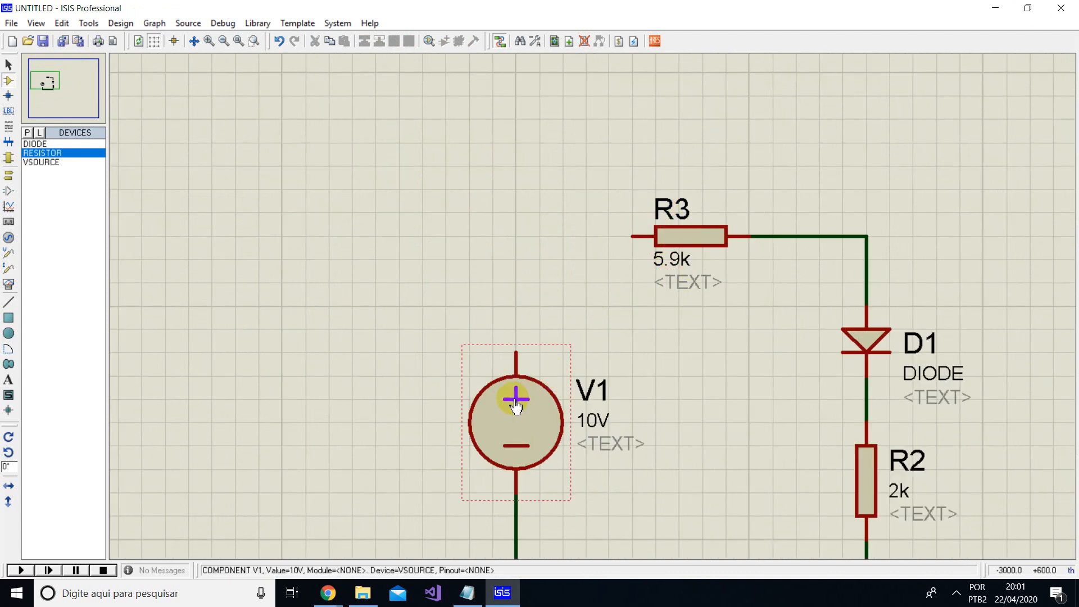
pyautogui.rightClick(516, 405)
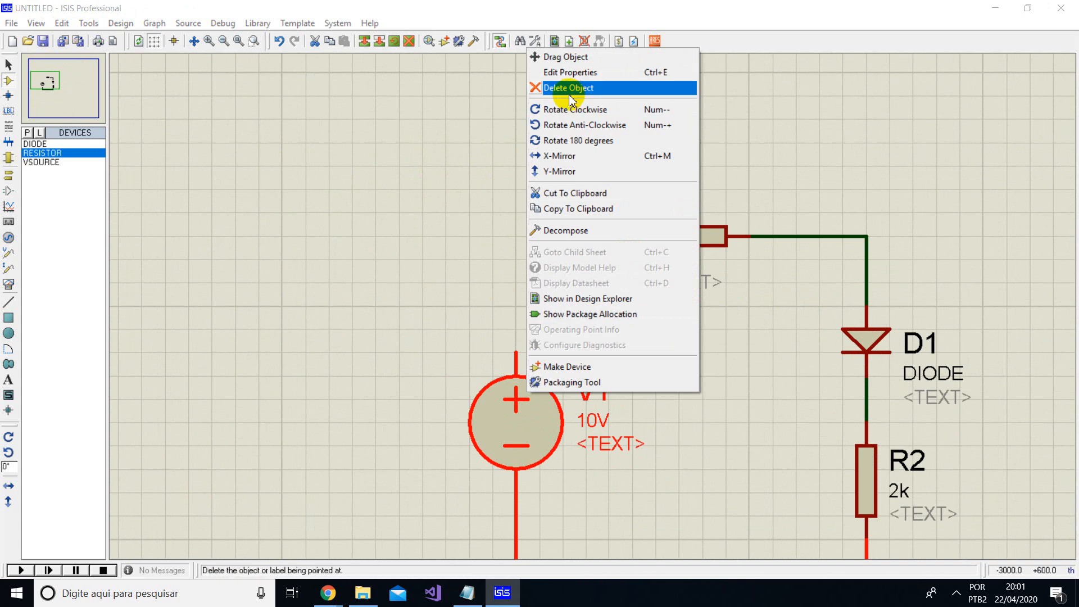
pyautogui.click(760, 388)
pyautogui.click(516, 347)
pyautogui.click(628, 241)
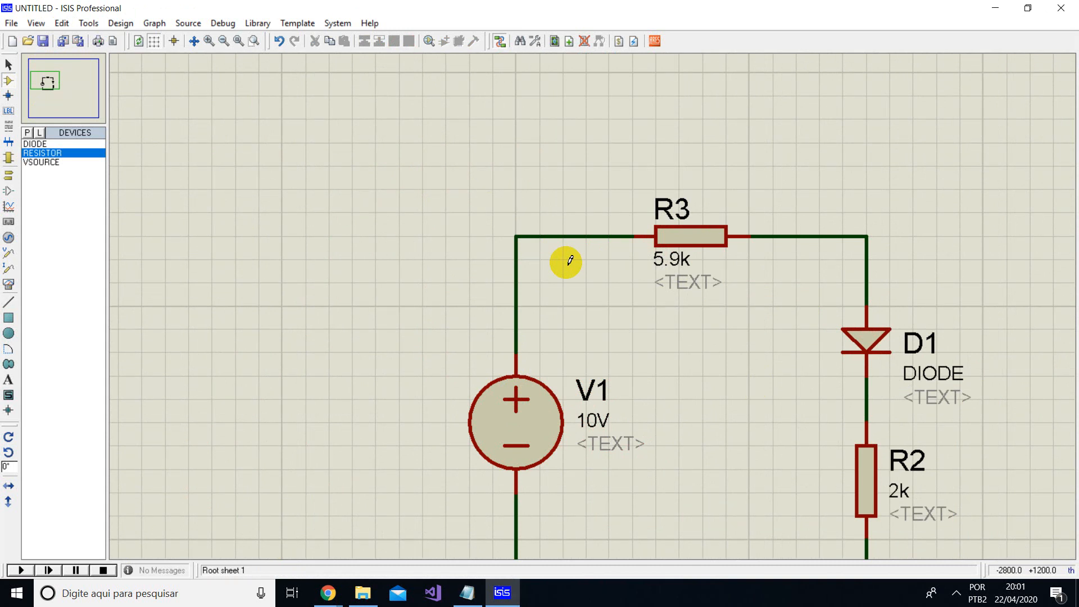
# - Move diode D1 slightly upward, away from resistor R2
pyautogui.scroll(-1, 569, 260)
pyautogui.scroll(1, 875, 385)
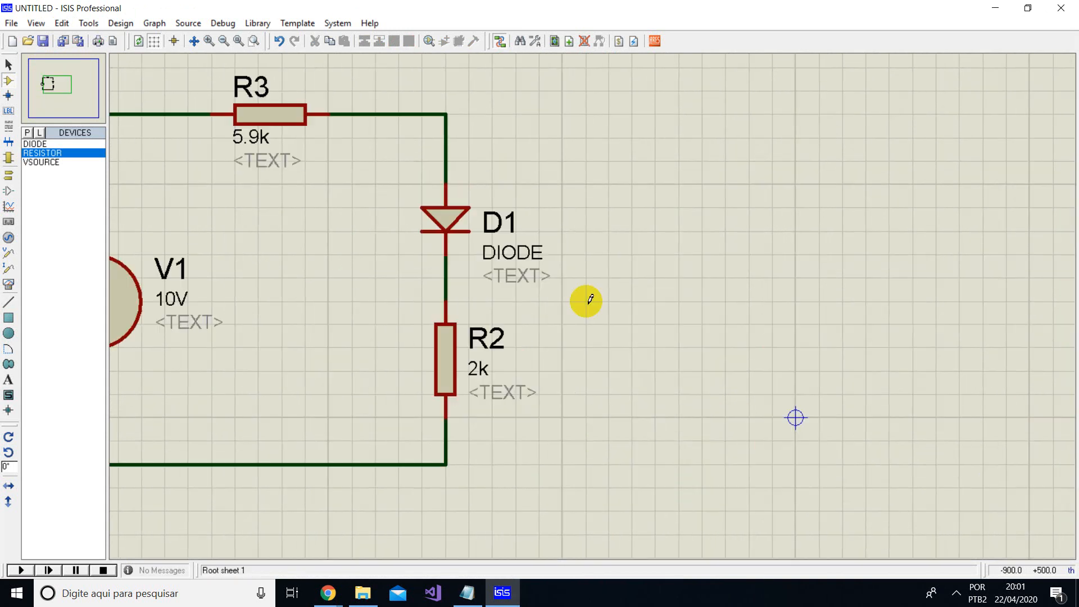
pyautogui.click(441, 227)
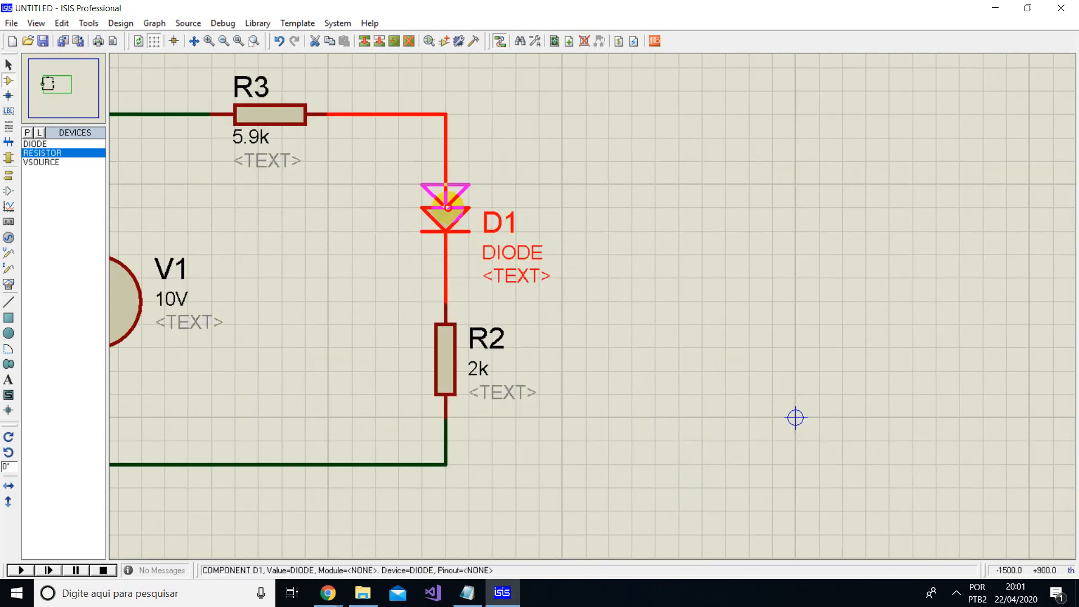
pyautogui.moveTo(440, 227); pyautogui.dragTo(441, 204)
pyautogui.click(541, 197)
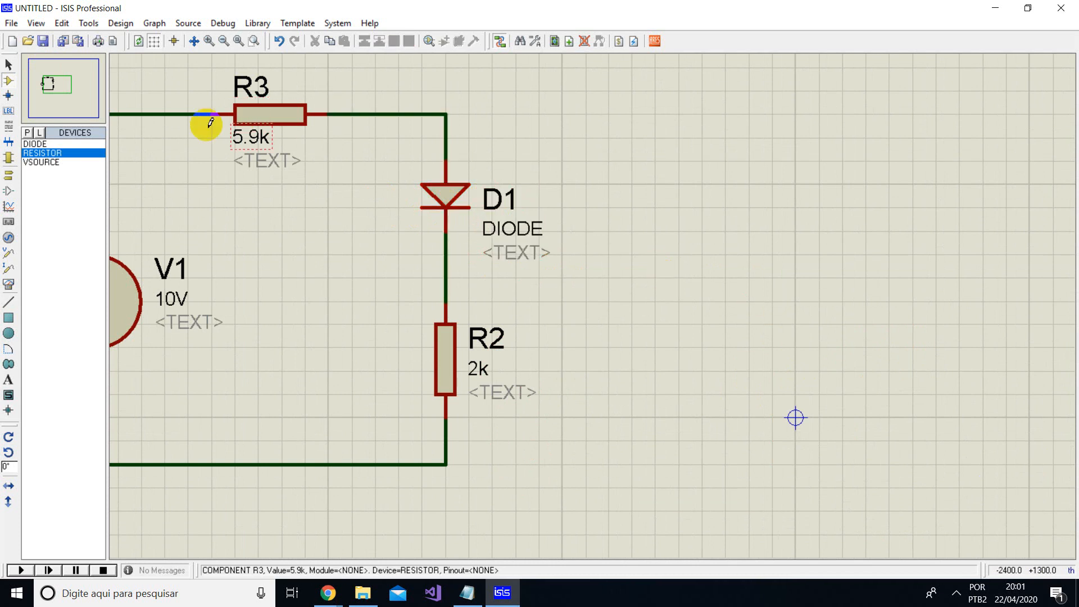
# - Place one more horizontal RESISTOR in the empty area to the right of diode D1
pyautogui.click(653, 224)
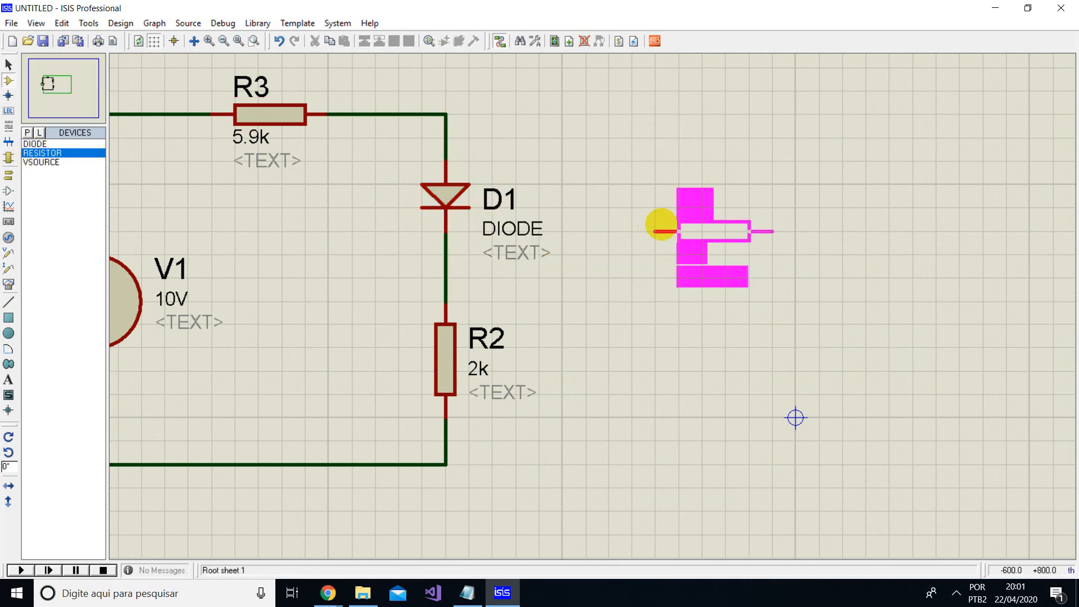
pyautogui.click(703, 218)
pyautogui.click(742, 219)
pyautogui.moveTo(742, 219); pyautogui.dragTo(742, 242)
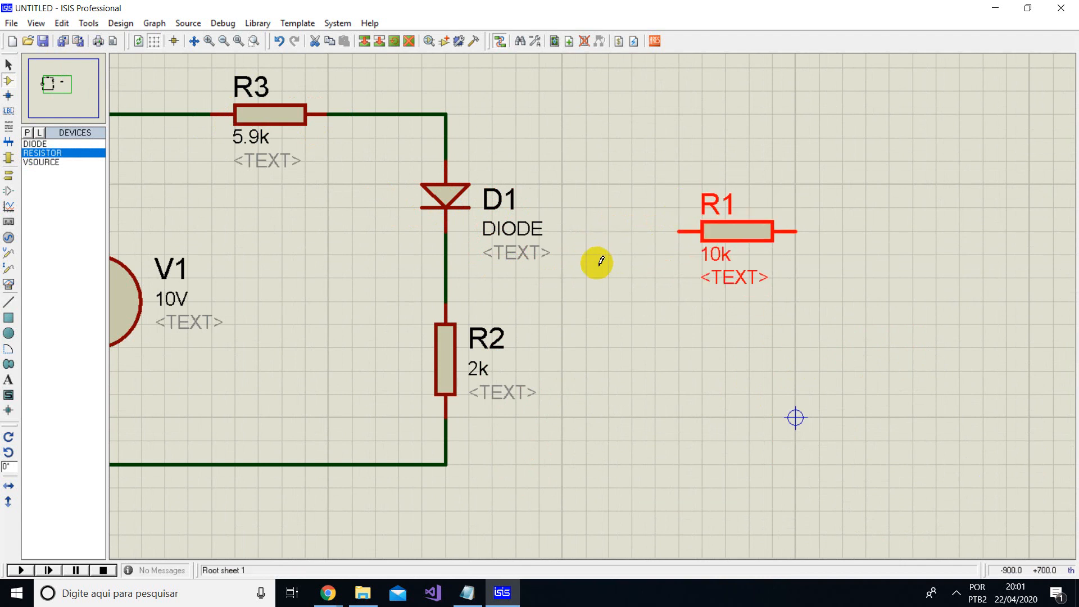
pyautogui.click(599, 267)
# - Set the value of the newly placed resistor R1 to 2k
pyautogui.click(725, 254)
pyautogui.click(727, 253)
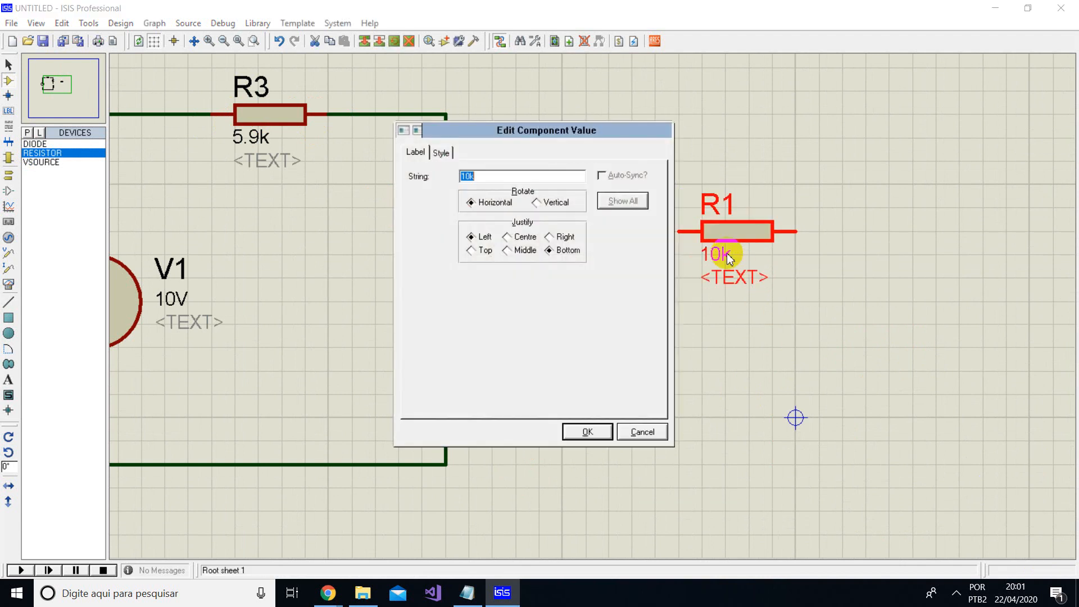
pyautogui.press('Return')
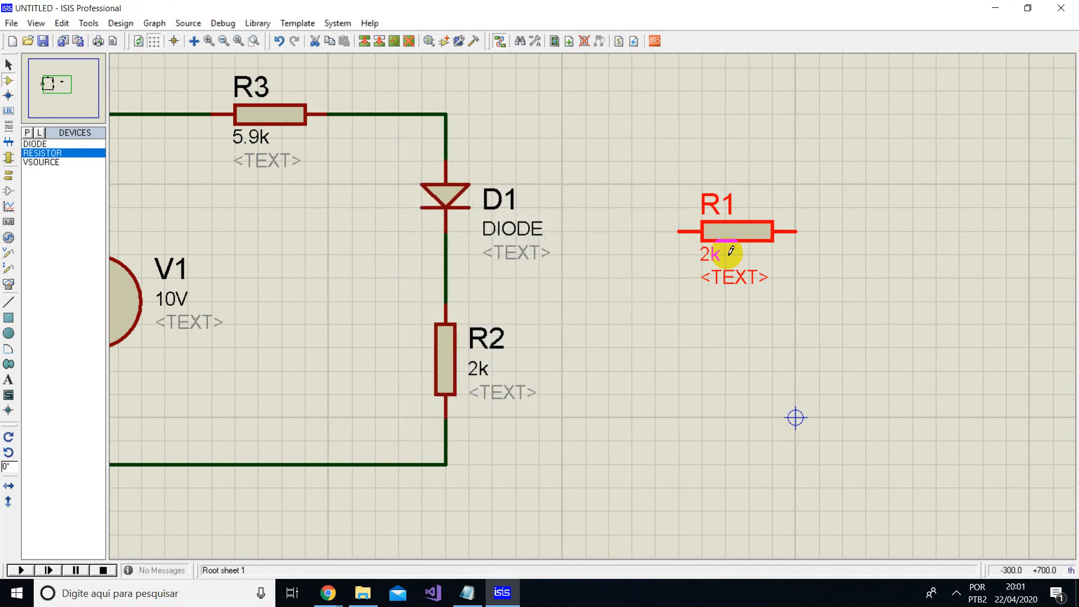
# - Move resistor R1 slightly downward and wire its near end to the connection between diode D1 and resistor R2
pyautogui.moveTo(733, 235); pyautogui.dragTo(721, 245)
pyautogui.click(589, 269)
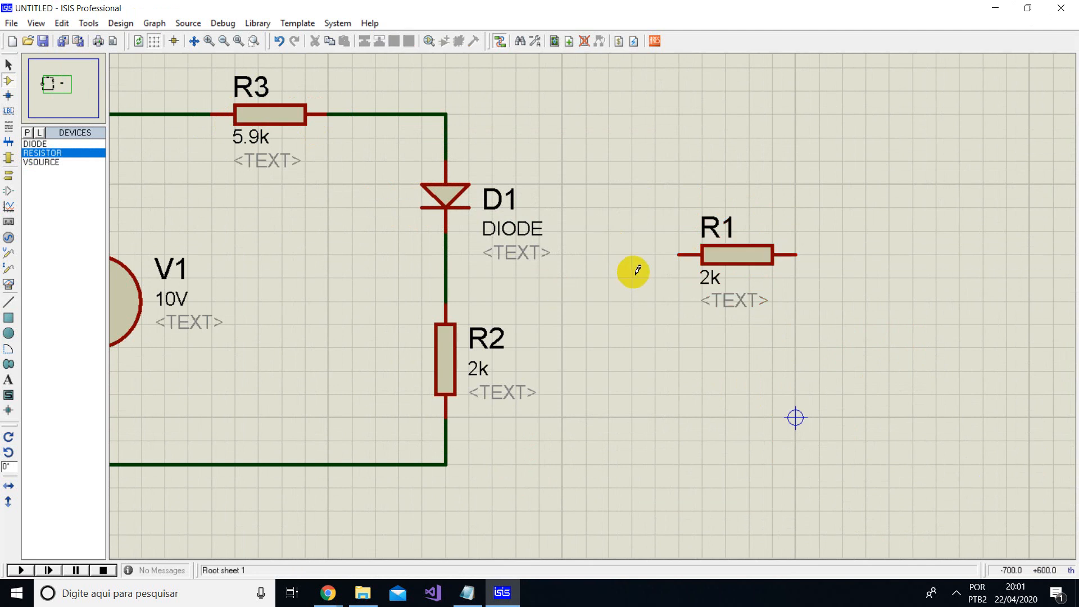
pyautogui.click(447, 260)
pyautogui.click(679, 254)
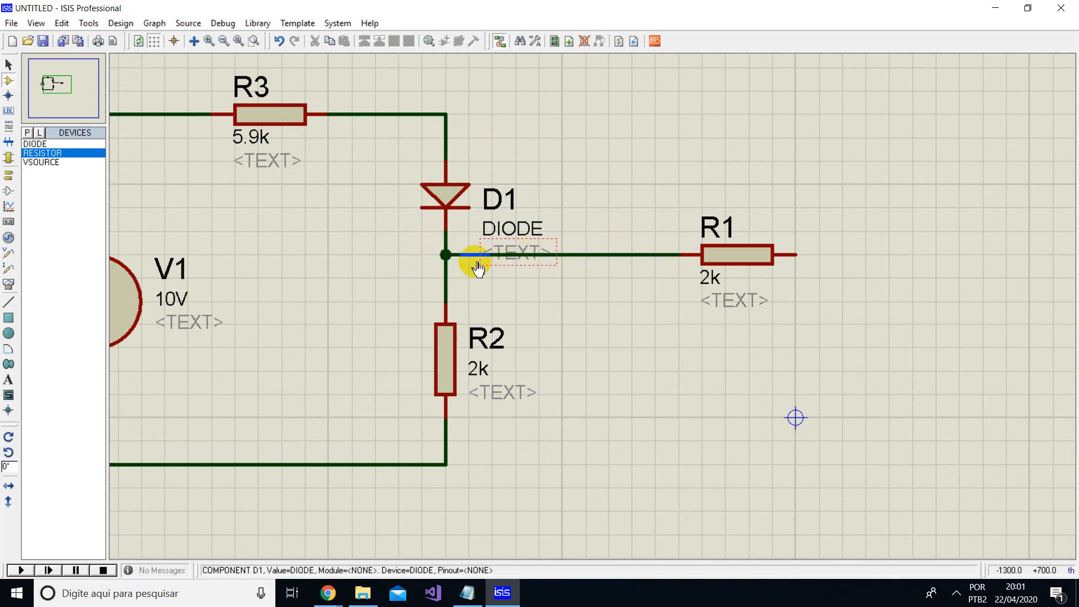
# - Place a second VSOURCE vertically, just below and to the right of resistor R1
pyautogui.scroll(-1, 655, 302)
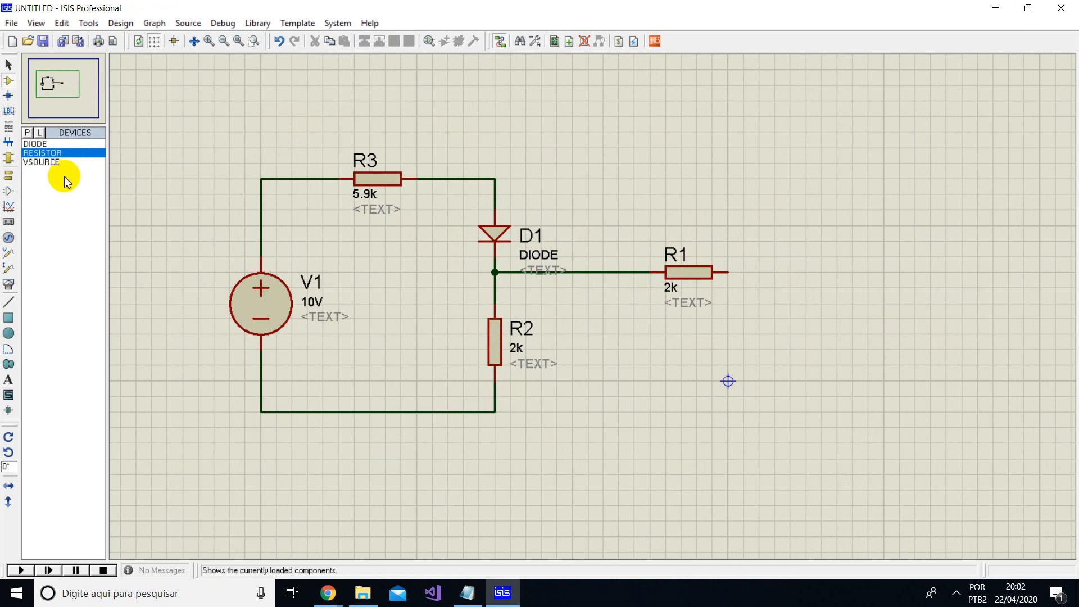
pyautogui.click(52, 163)
pyautogui.click(785, 321)
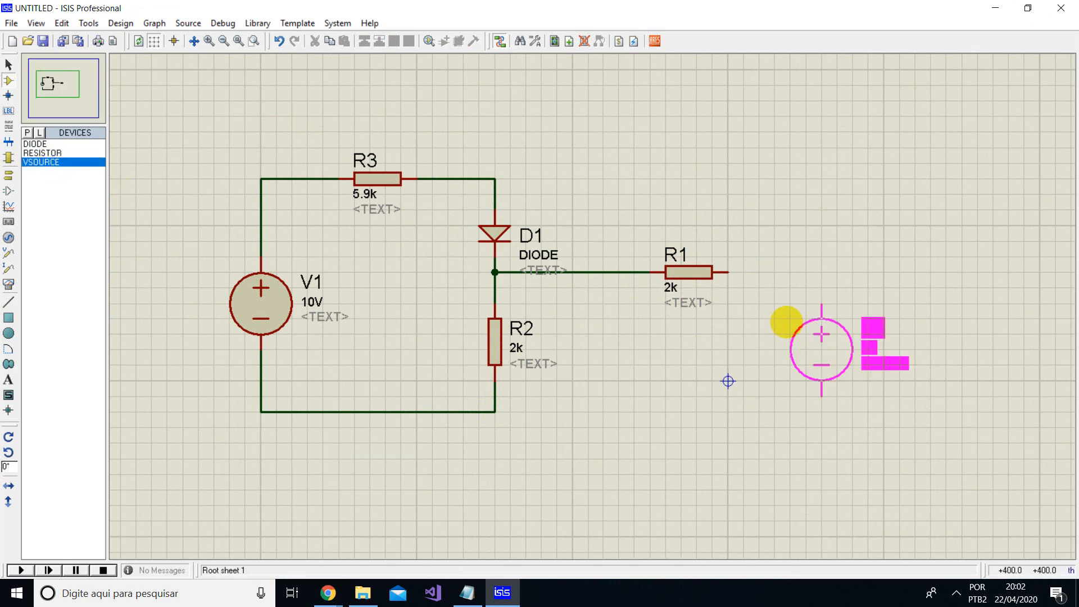
pyautogui.click(733, 307)
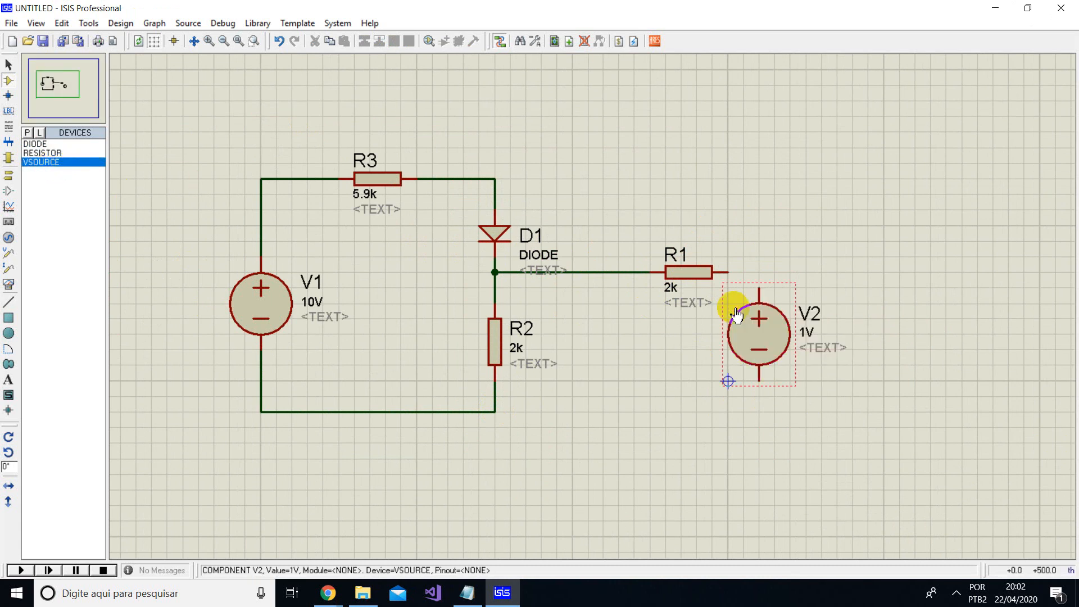
# - Set the value of voltage source V2 to 5V
pyautogui.doubleClick(809, 338)
pyautogui.click(453, 179)
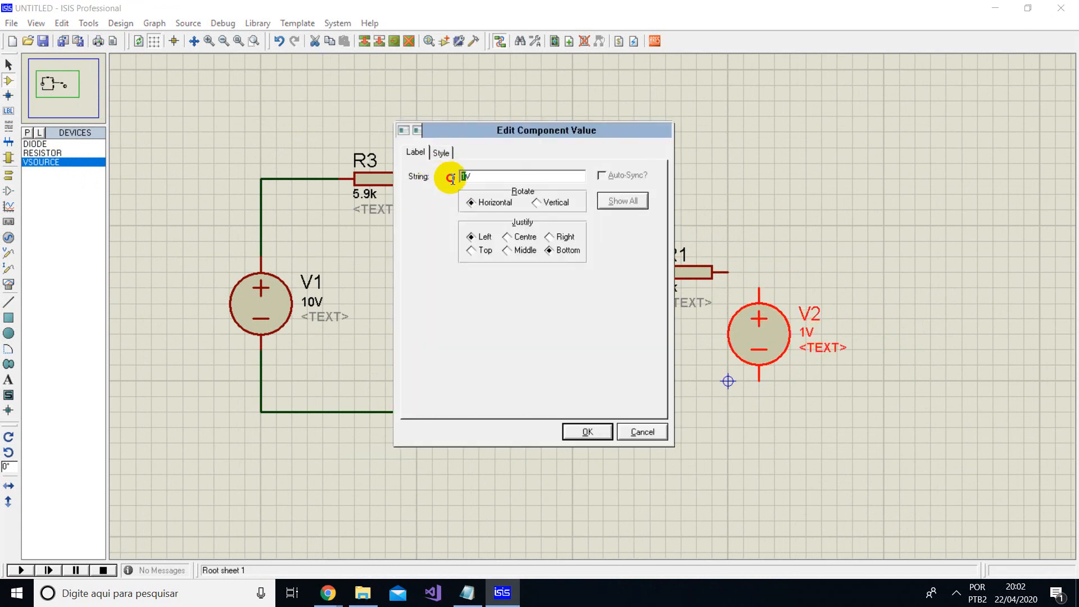
pyautogui.write('5')
pyautogui.click(587, 432)
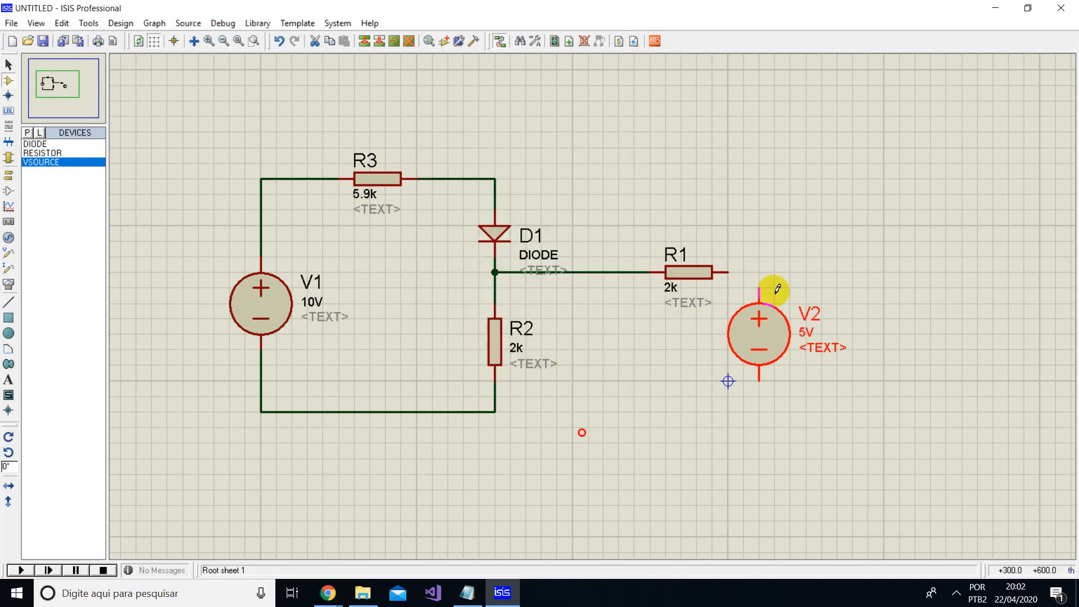
pyautogui.click(793, 269)
# - Wire R1's open end to V2's positive terminal and V2's negative terminal to the wire corner below R2
pyautogui.scroll(2, 758, 320)
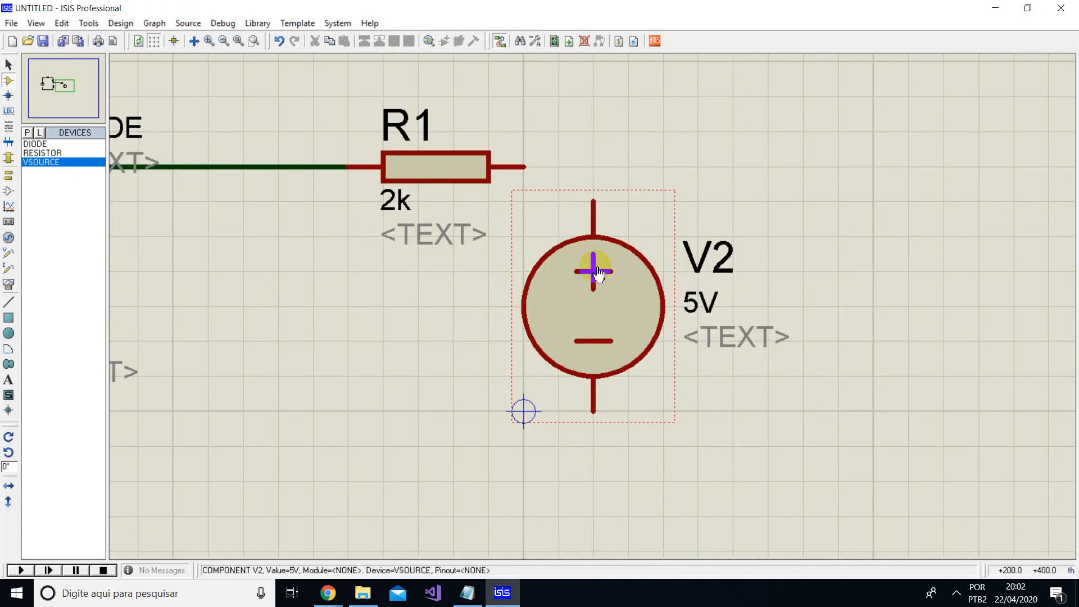
pyautogui.click(524, 167)
pyautogui.click(594, 199)
pyautogui.scroll(-2, 579, 315)
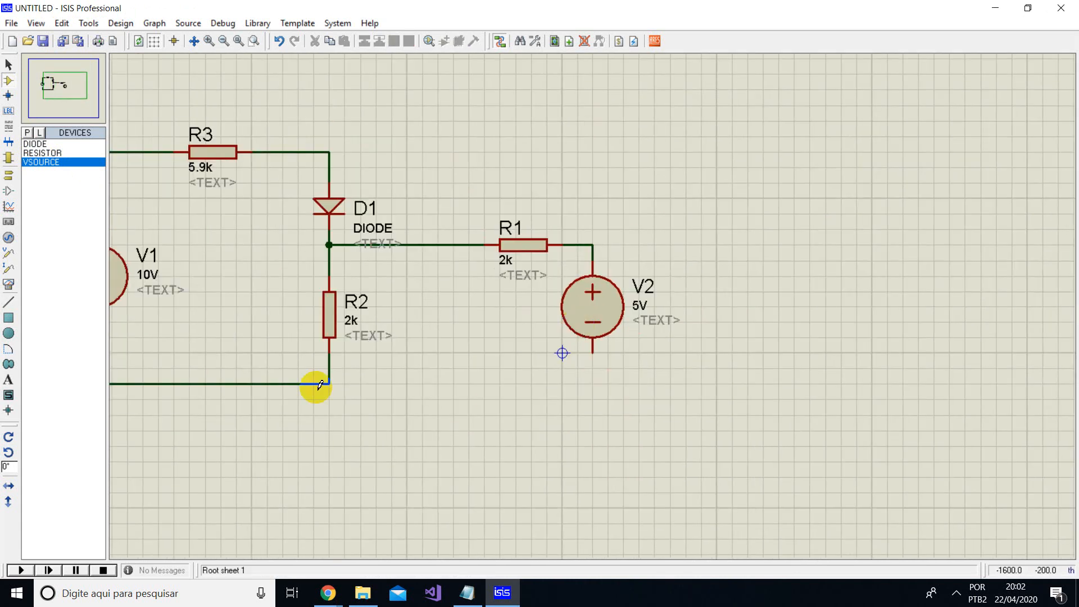
pyautogui.click(329, 384)
pyautogui.click(593, 352)
pyautogui.scroll(-2, 592, 353)
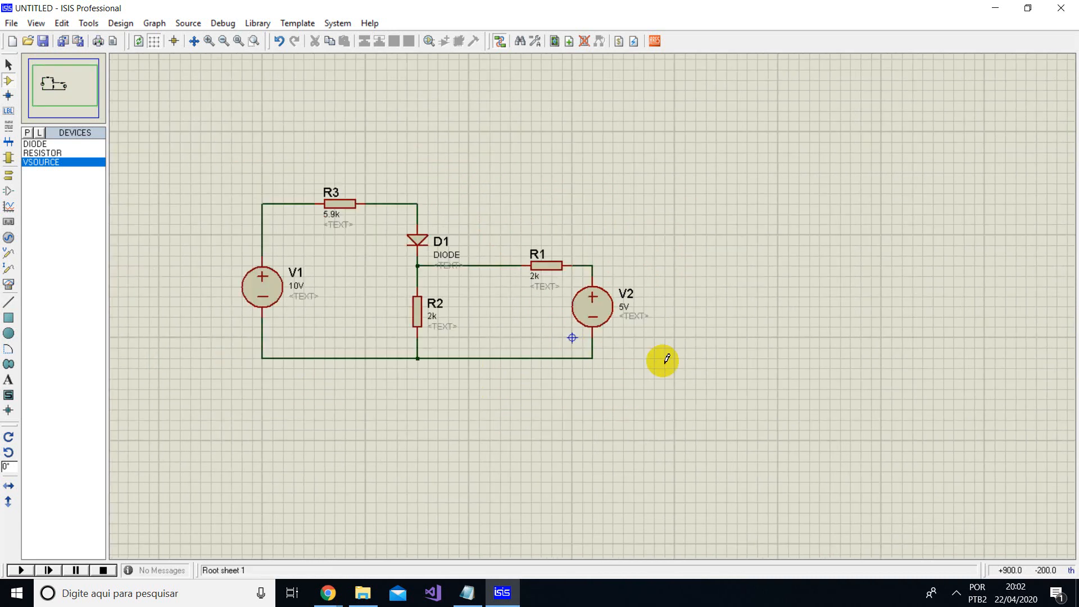
# - Move resistor R1 along its wire, closer to diode D1
pyautogui.scroll(-1, 586, 301)
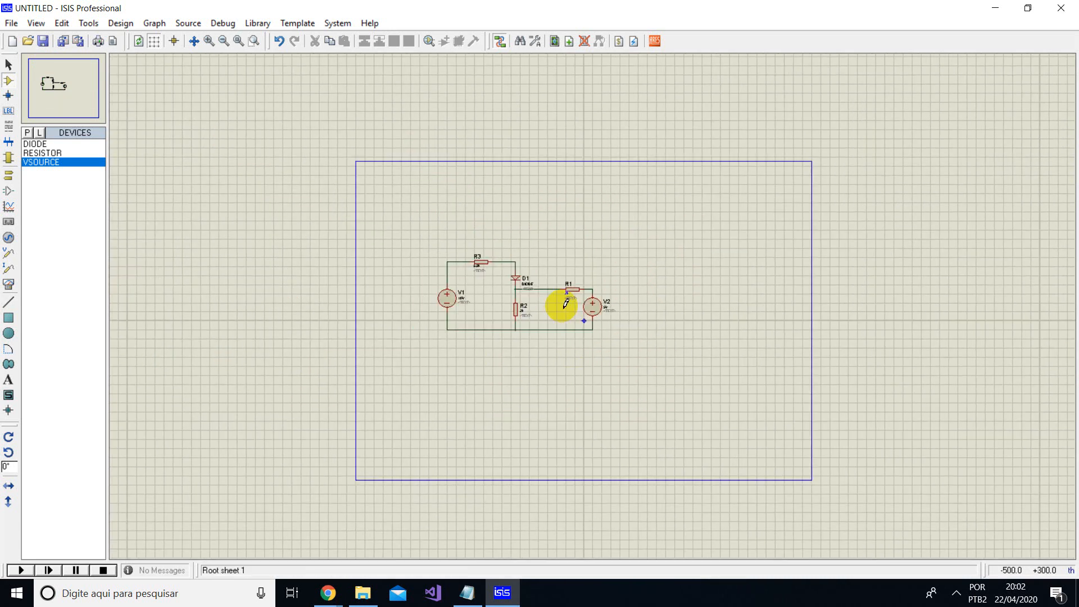
pyautogui.scroll(1, 604, 298)
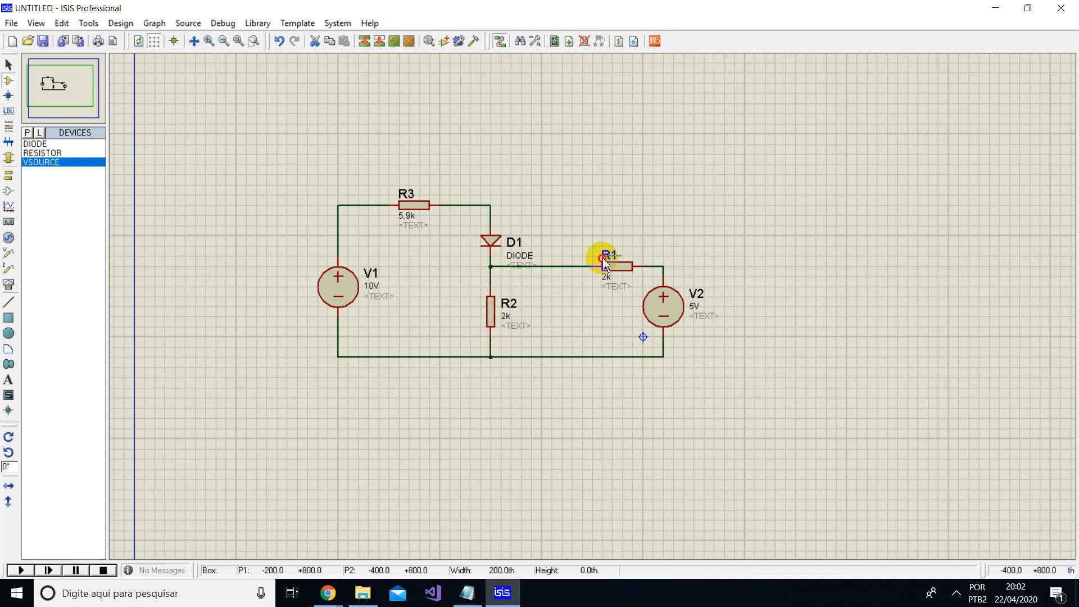
pyautogui.moveTo(618, 266); pyautogui.dragTo(578, 266)
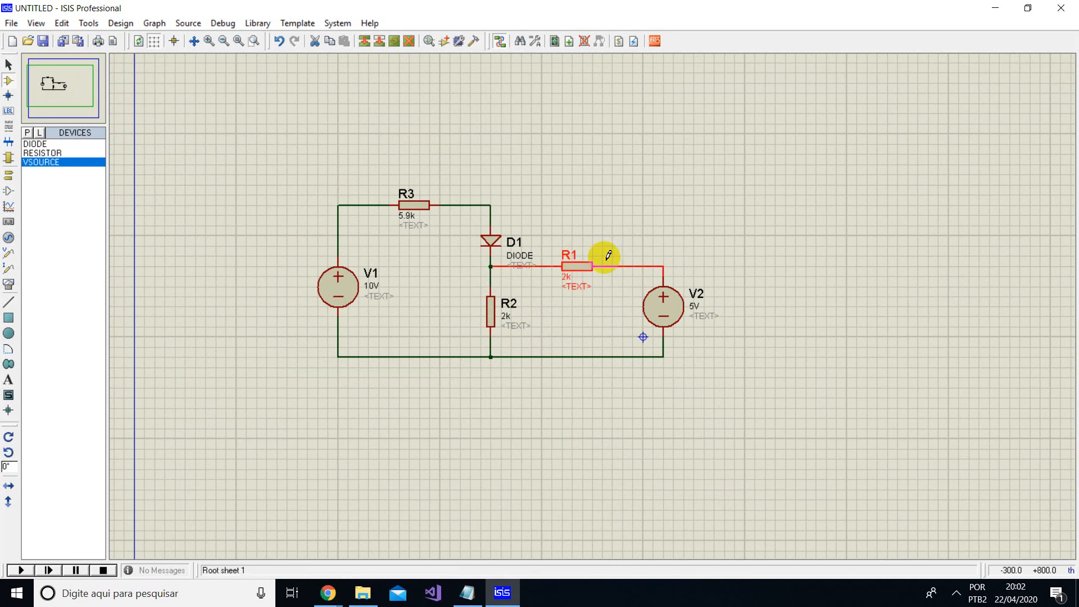
pyautogui.scroll(1, 590, 304)
pyautogui.scroll(-1, 650, 366)
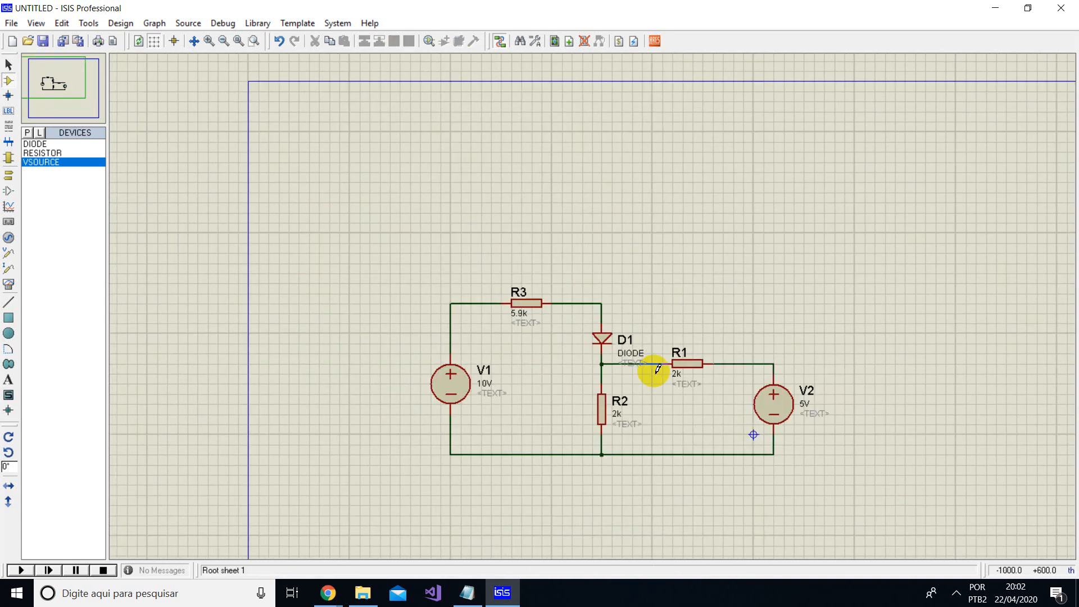
pyautogui.scroll(1, 595, 309)
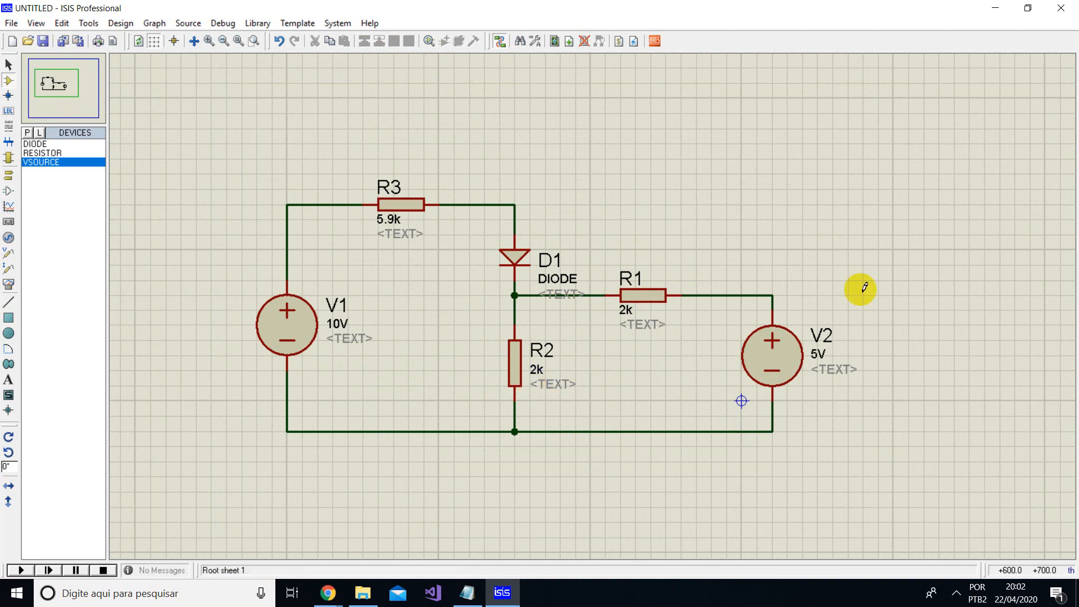
# - Delete the wire between R1 and V2 and the wire from V2's negative terminal to R2
pyautogui.click(787, 353)
pyautogui.click(753, 268)
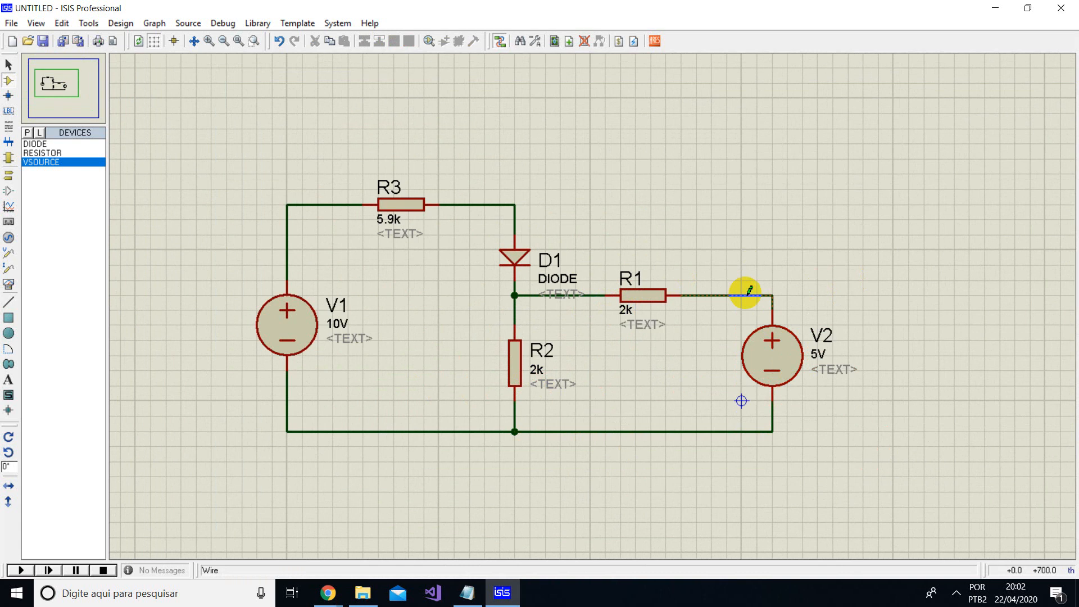
pyautogui.rightClick(749, 290)
pyautogui.click(798, 326)
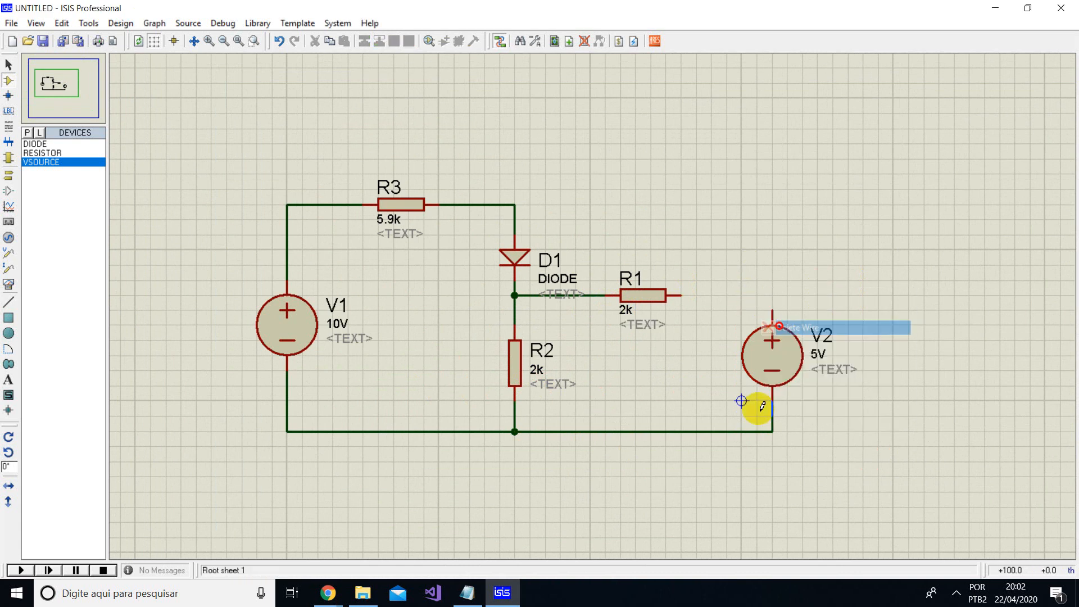
pyautogui.rightClick(738, 431)
pyautogui.click(756, 465)
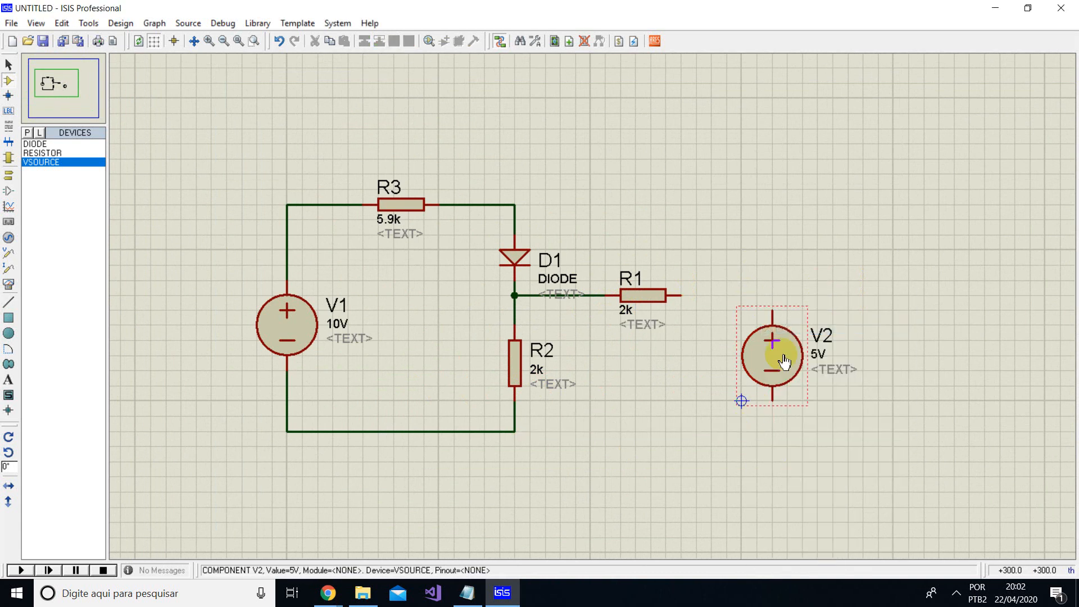
# - Flip voltage source V2 with Y-Mirror, and mirror it back to its original polarity
pyautogui.rightClick(784, 362)
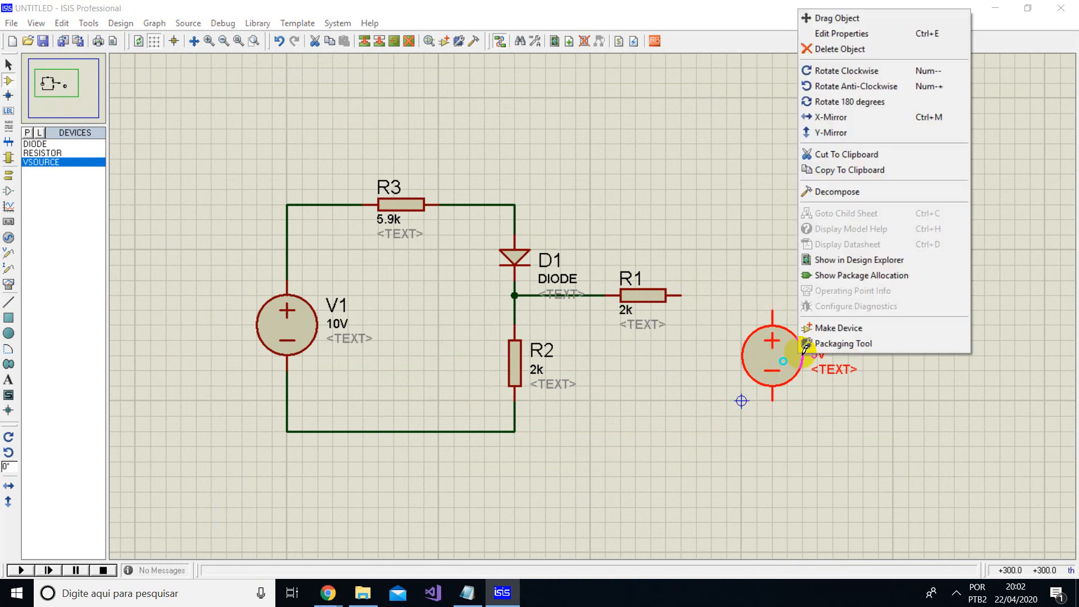
pyautogui.click(835, 139)
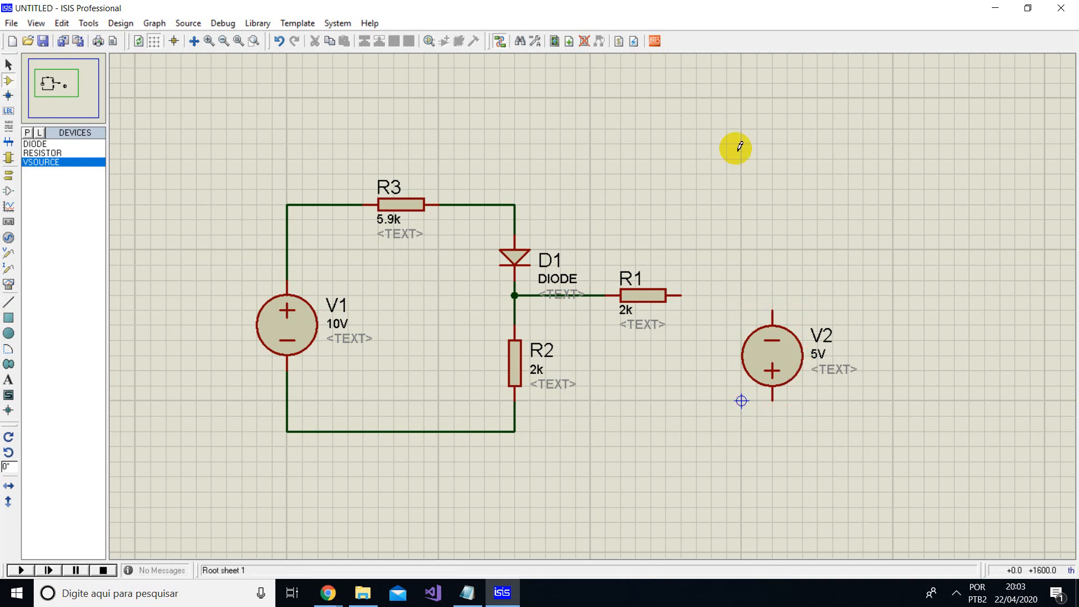
pyautogui.click(769, 372)
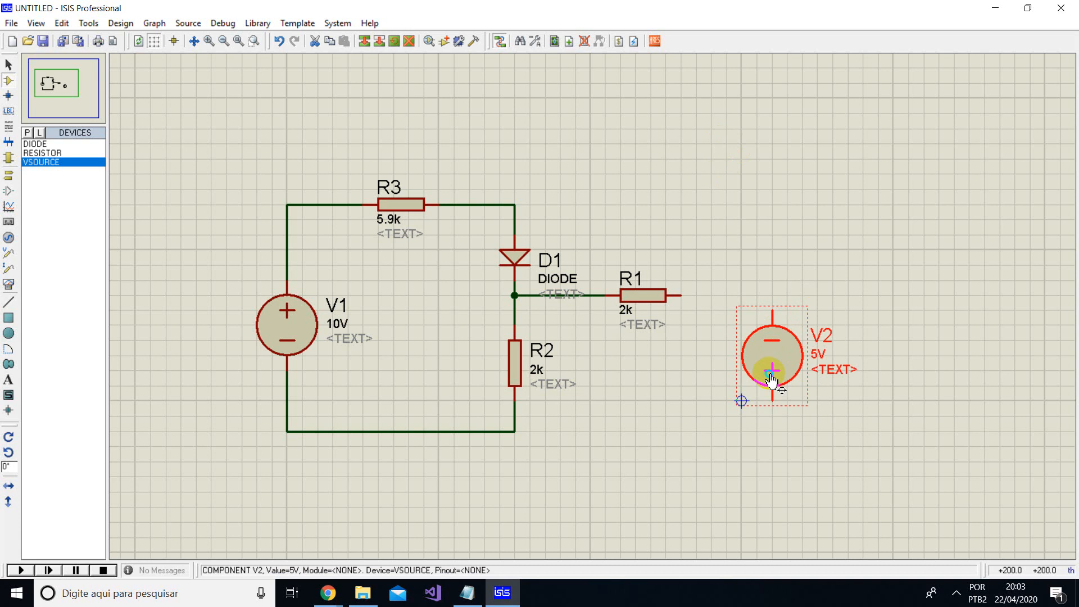
pyautogui.rightClick(772, 380)
pyautogui.click(816, 147)
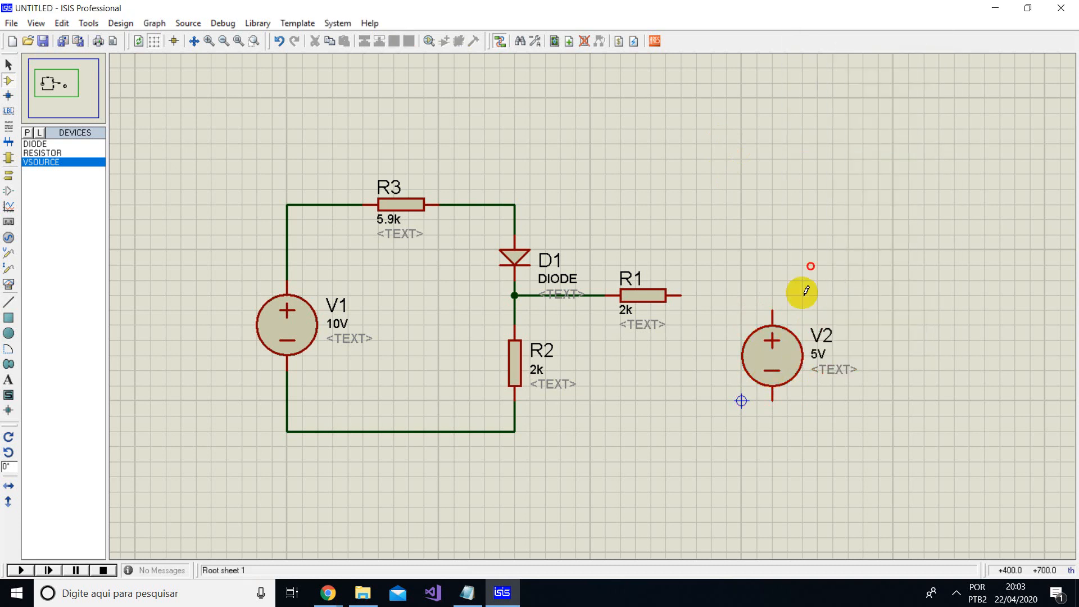
# - Redraw the wires from R1 to V2's positive terminal and from the corner below R2 to V2's negative terminal
pyautogui.click(682, 295)
pyautogui.click(785, 307)
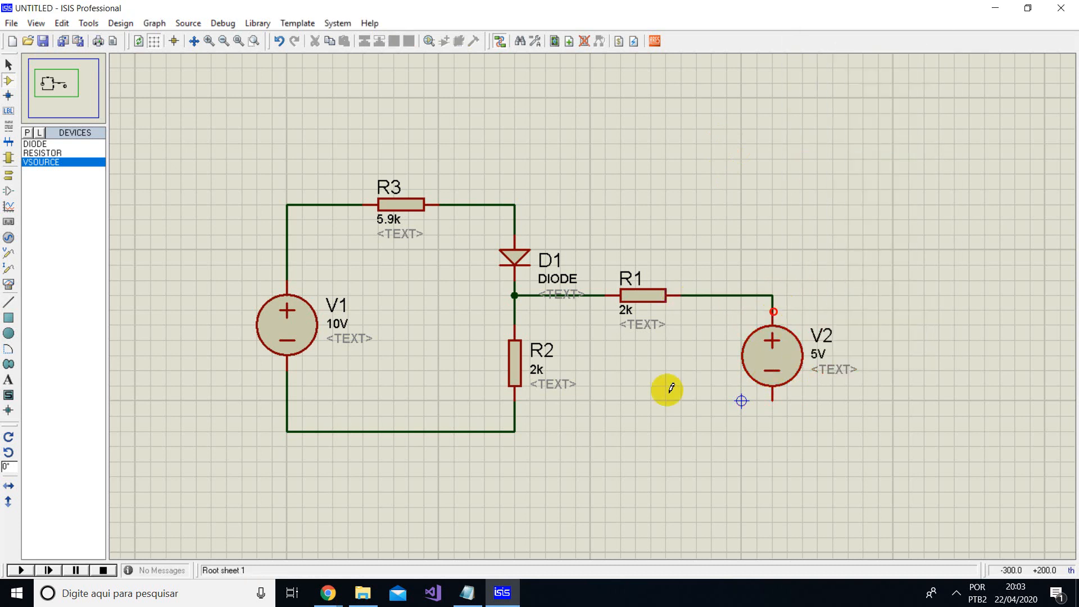
pyautogui.click(515, 431)
pyautogui.click(773, 402)
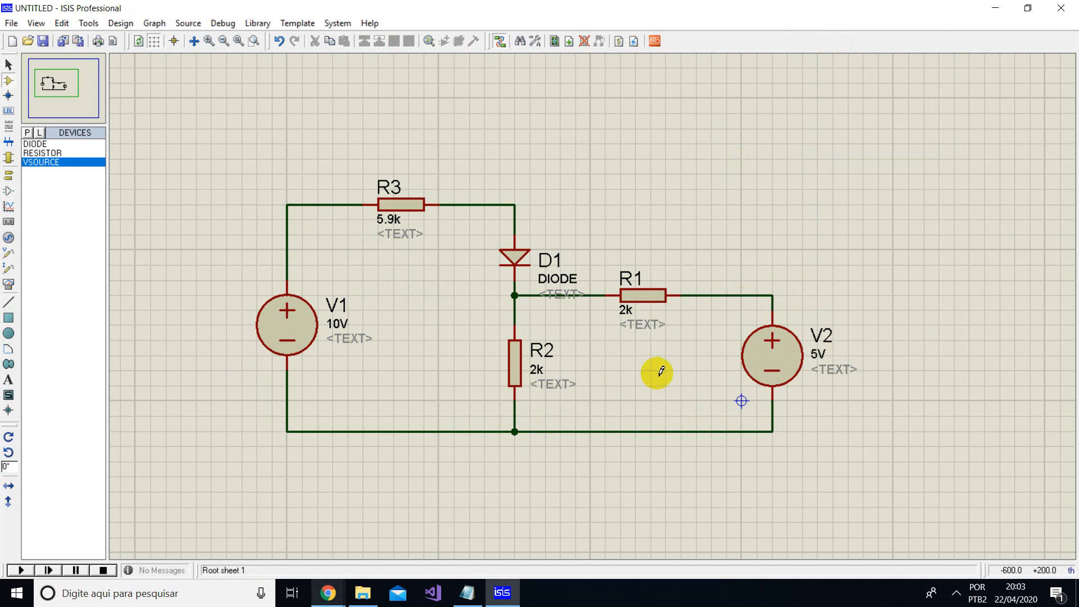
# - Move resistor R3 along its wire toward V1, widening the gap before diode D1
pyautogui.click(410, 204)
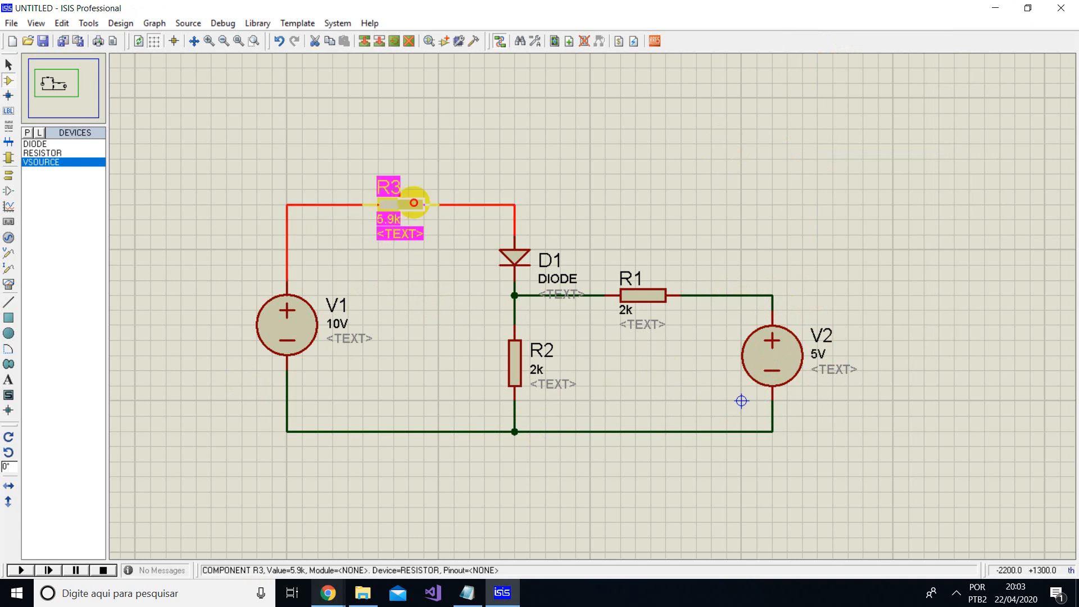
pyautogui.moveTo(395, 203); pyautogui.dragTo(350, 203)
pyautogui.click(385, 150)
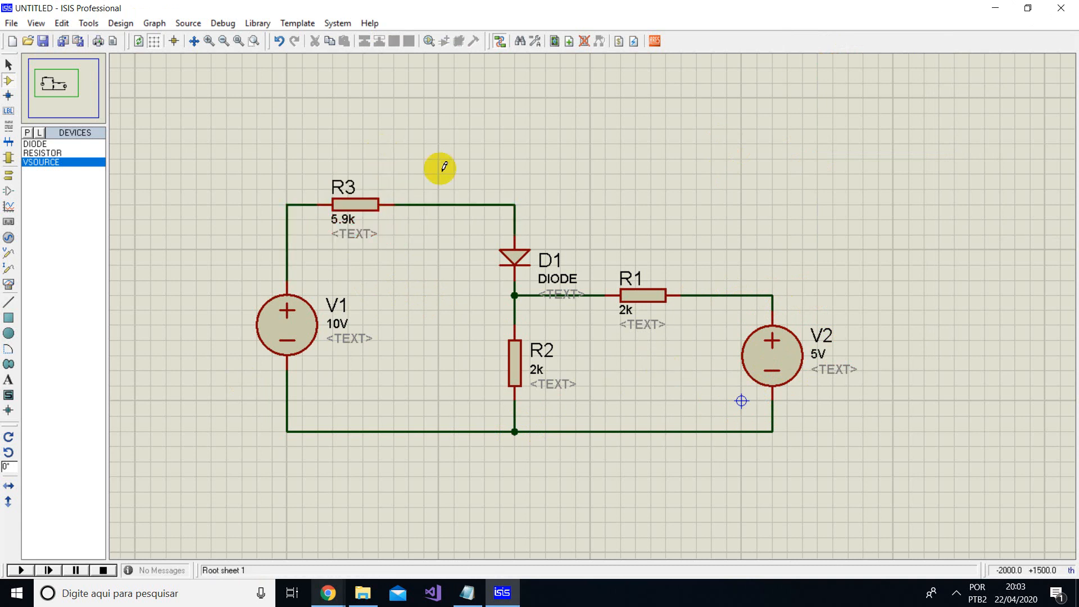
pyautogui.rightClick(428, 203)
pyautogui.click(471, 238)
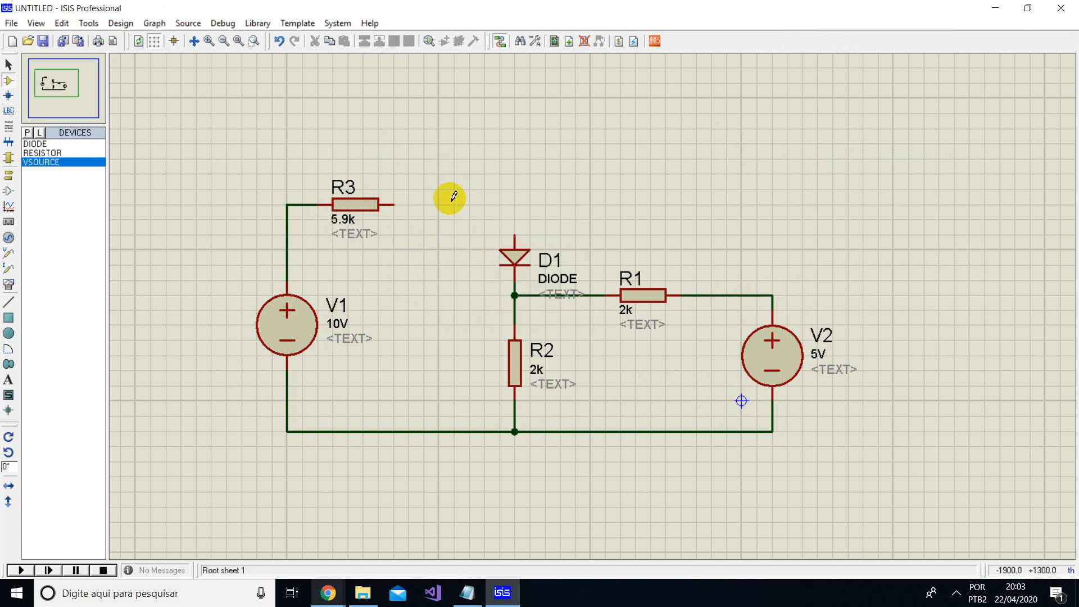
pyautogui.hotkey('ctrl', 'z')
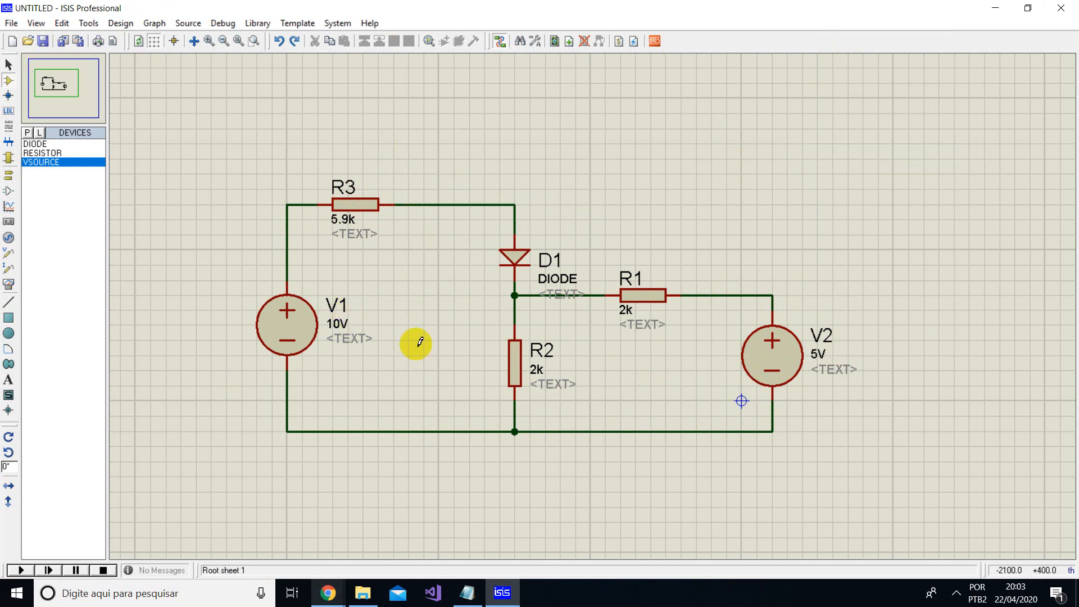
pyautogui.rightClick(423, 202)
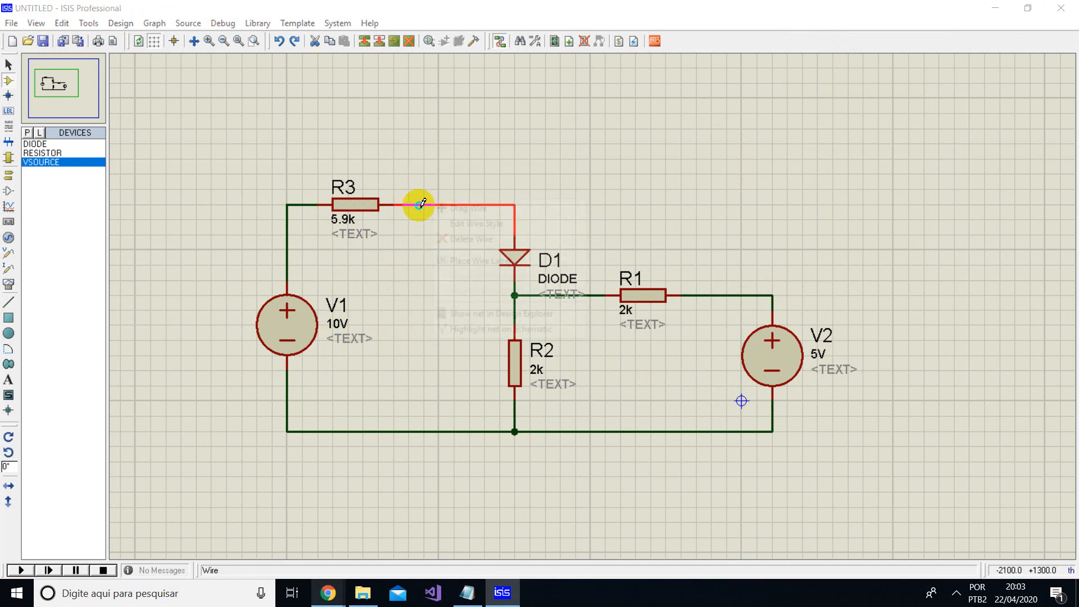
pyautogui.click(395, 430)
pyautogui.rightClick(400, 431)
pyautogui.click(412, 344)
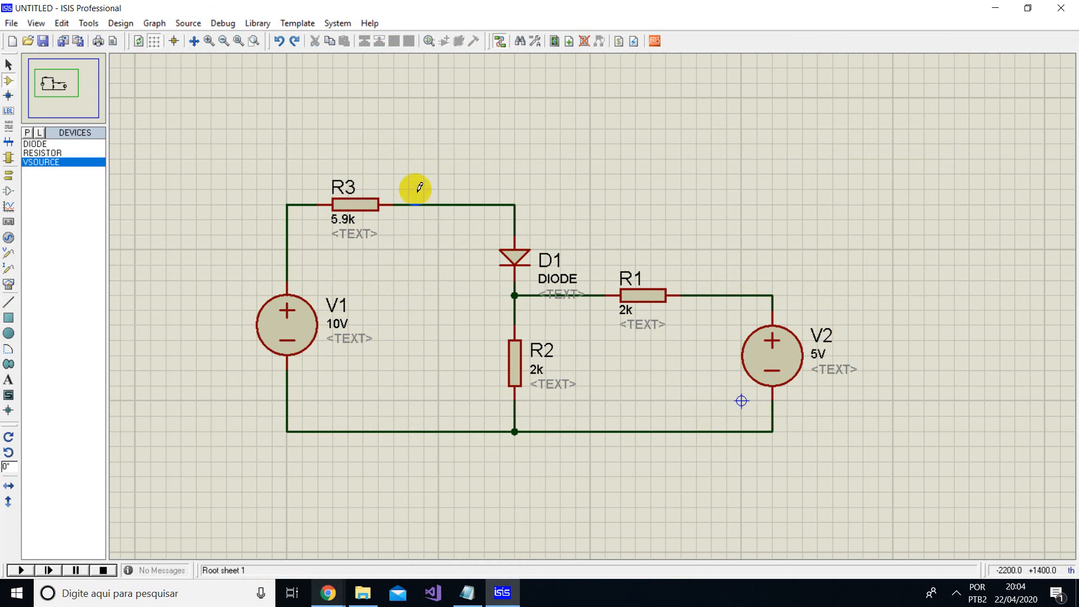
# - Replace the wire between R3 and diode D1 with a DC AMMETER placed in line with R3
pyautogui.rightClick(417, 203)
pyautogui.click(442, 234)
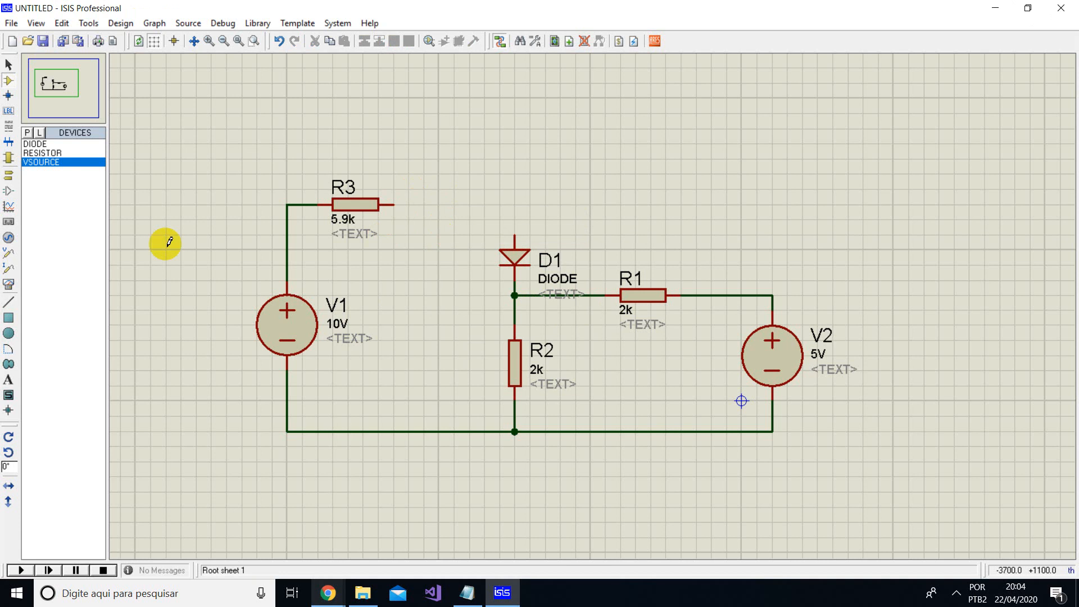
pyautogui.click(12, 290)
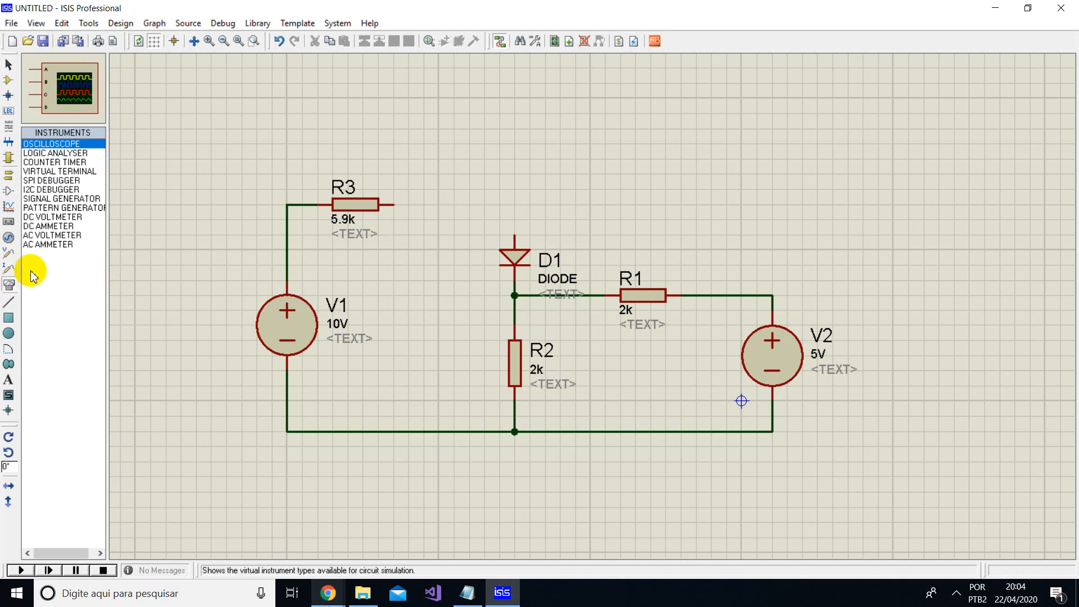
pyautogui.click(44, 226)
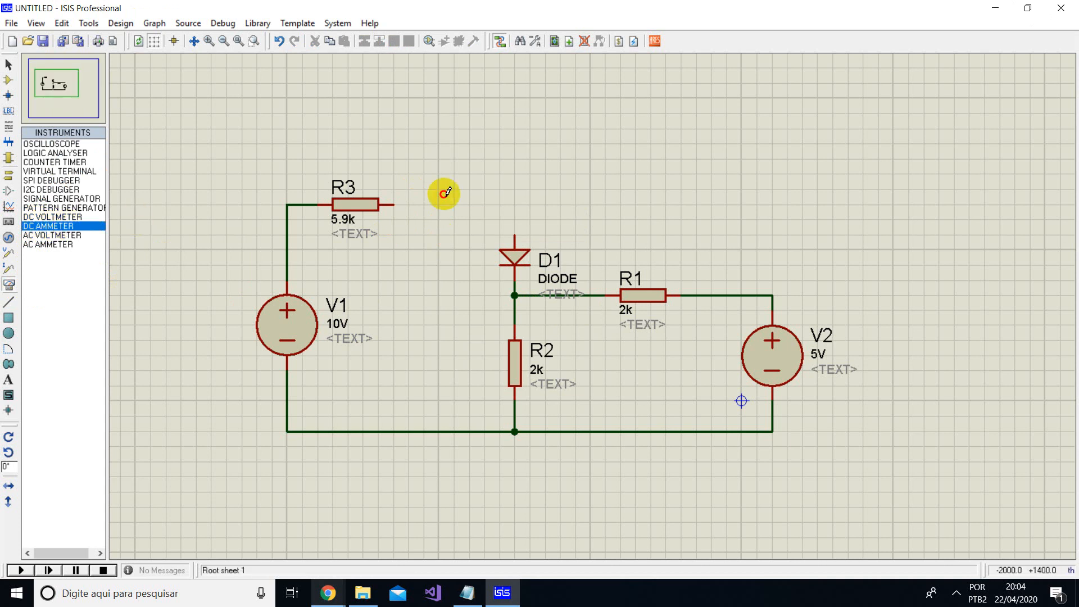
pyautogui.click(453, 209)
pyautogui.click(456, 214)
pyautogui.click(440, 152)
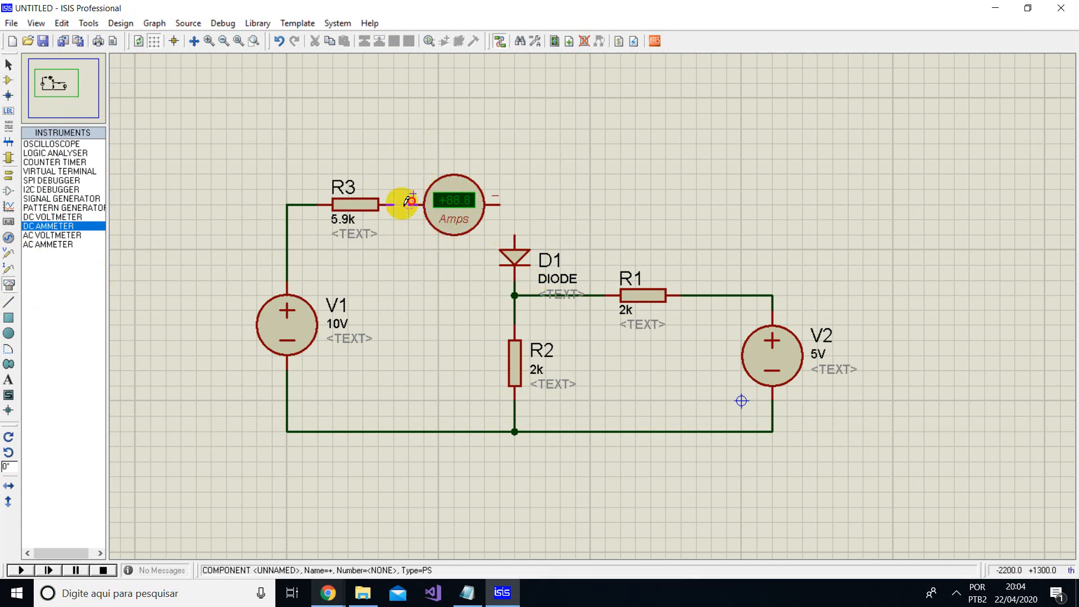
# - Connect the DC ammeter in series between R3 and D1, wiring its negative terminal to D1's anode
pyautogui.click(499, 204)
pyautogui.click(514, 235)
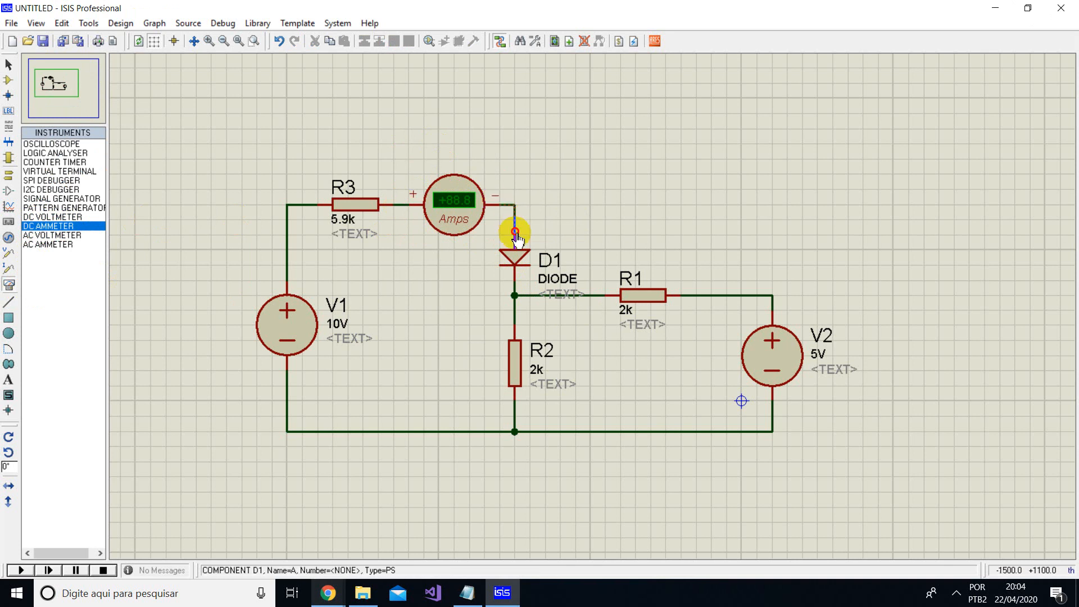
# - Set the display range of the DC ammeter between R3 and D1 to Milliamps
pyautogui.doubleClick(454, 221)
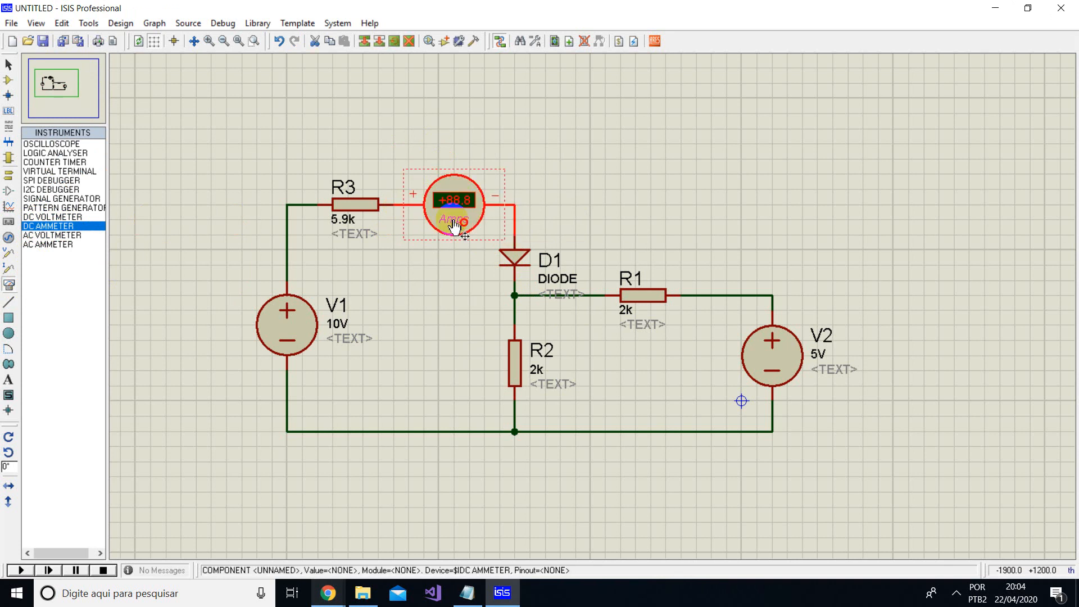
pyautogui.click(500, 180)
pyautogui.moveTo(509, 170); pyautogui.dragTo(749, 144)
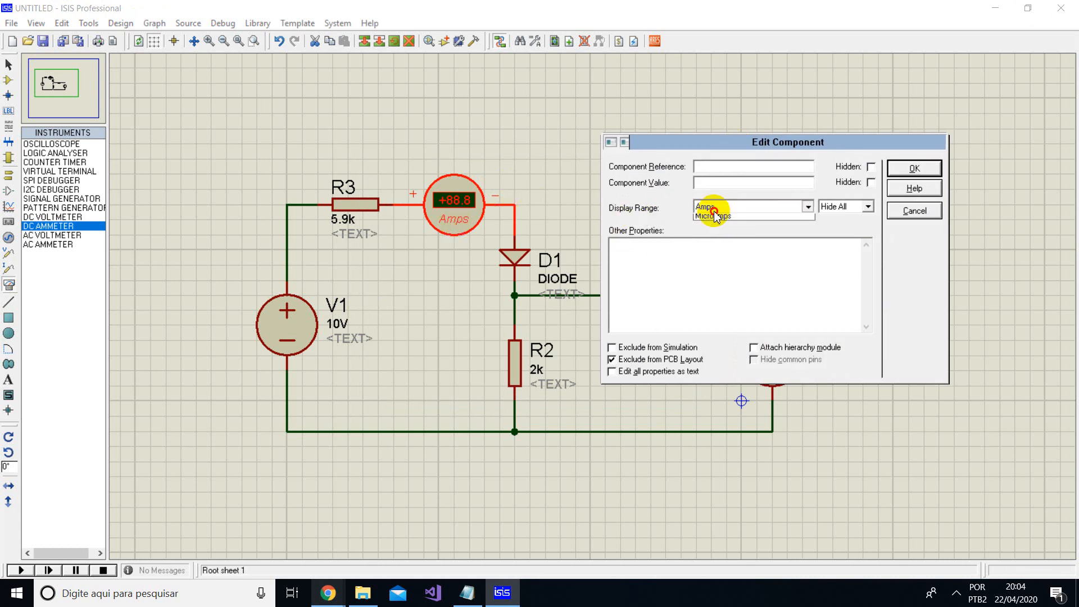
pyautogui.click(712, 210)
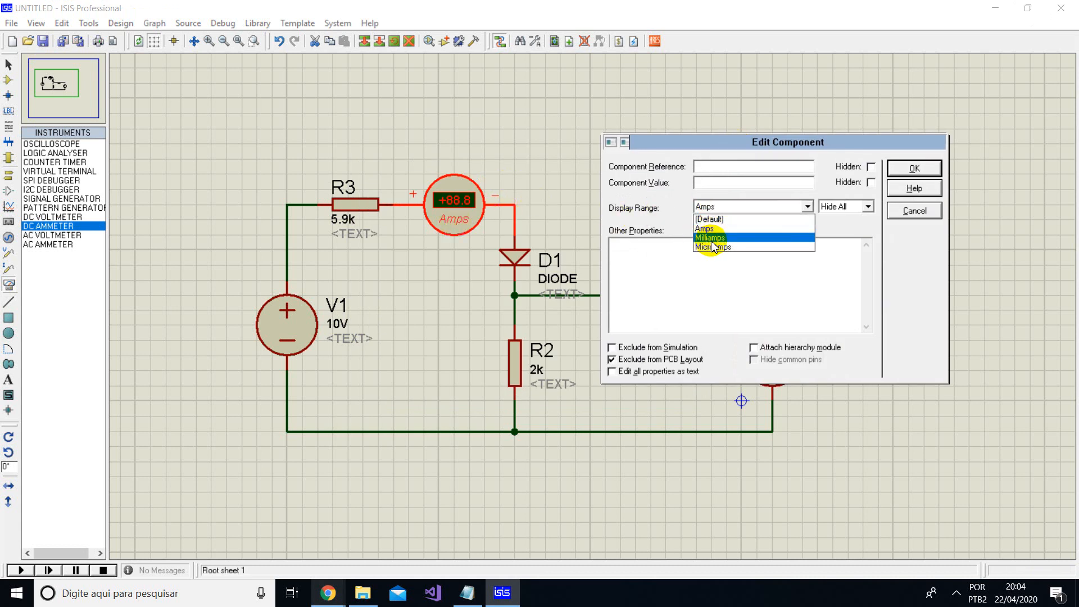
pyautogui.click(709, 238)
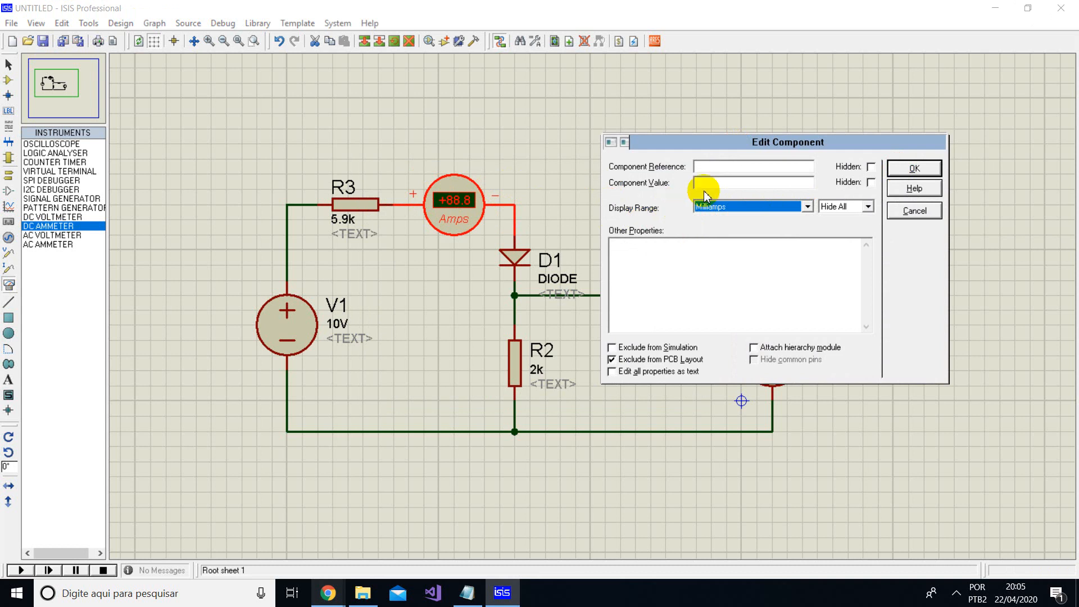
pyautogui.click(726, 210)
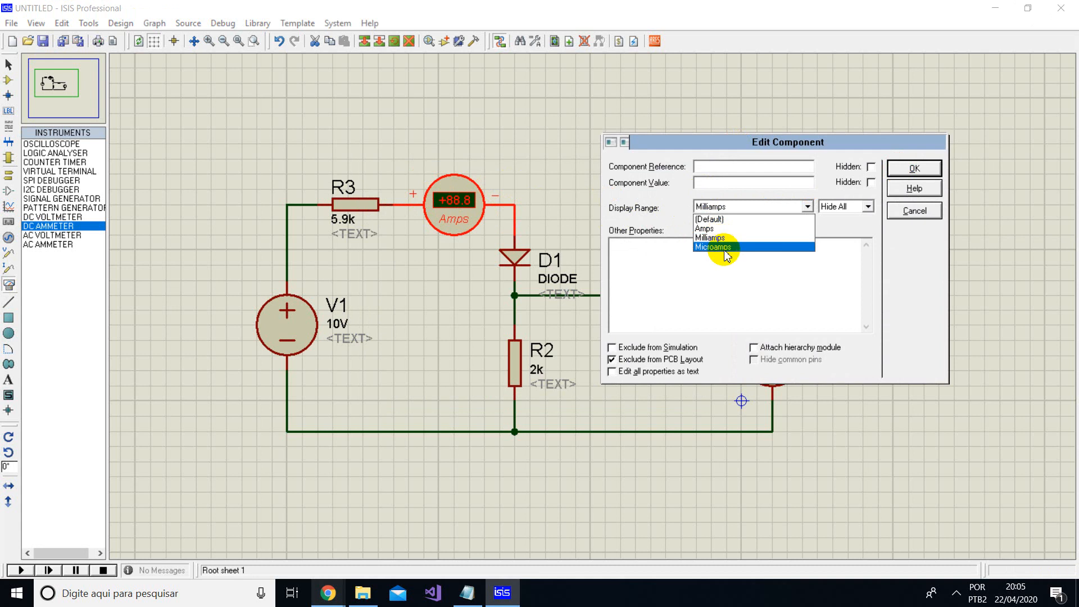
pyautogui.click(704, 238)
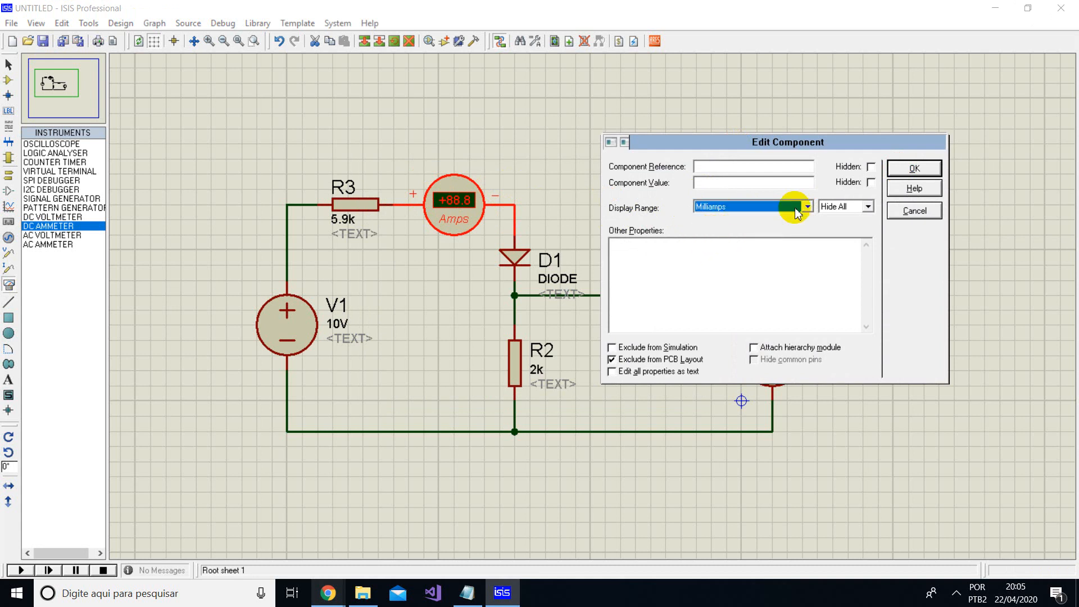
pyautogui.click(913, 171)
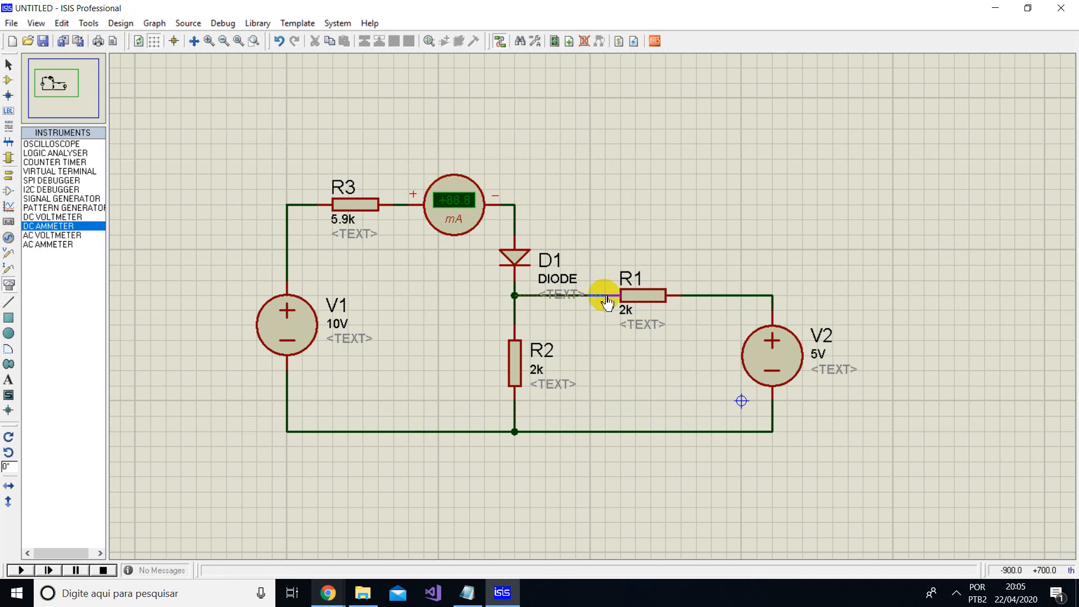
# - Move resistor R1 along its wire toward V2 and delete the wire joining it to the D1–R2 node
pyautogui.moveTo(639, 294); pyautogui.dragTo(686, 293)
pyautogui.rightClick(627, 293)
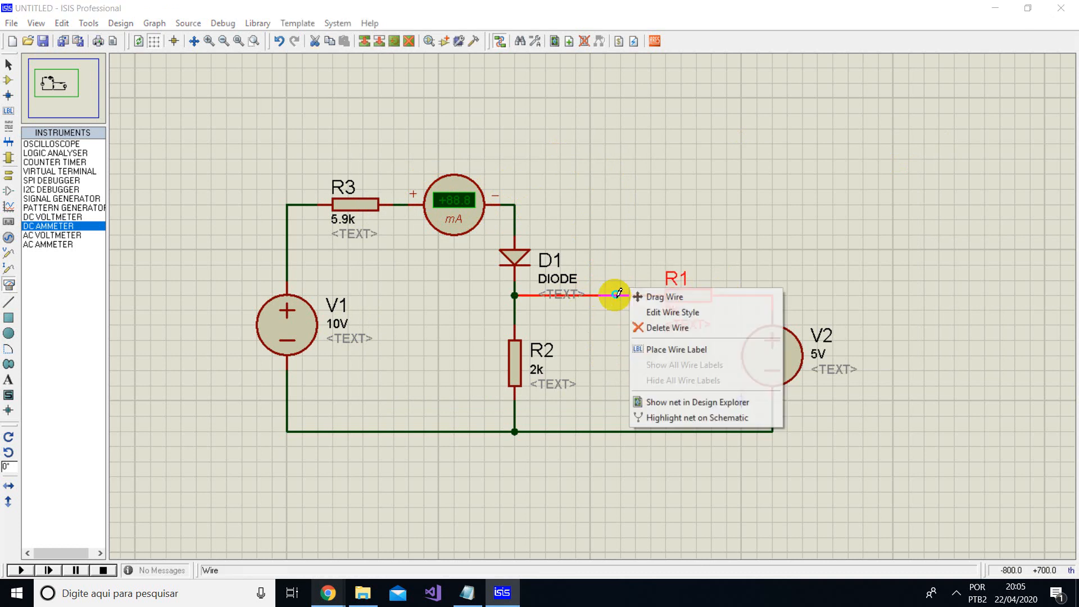
pyautogui.click(646, 326)
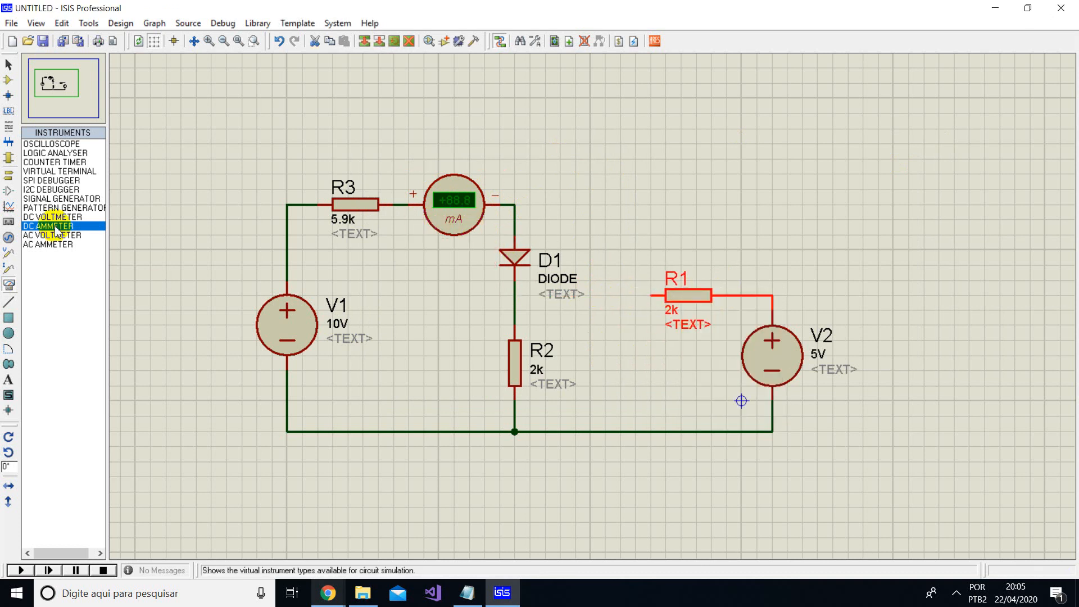
# - Place a second DC AMMETER horizontally in the gap between the D1–R2 branch and resistor R1
pyautogui.click(588, 302)
pyautogui.click(614, 253)
pyautogui.click(614, 248)
pyautogui.click(593, 295)
pyautogui.click(547, 298)
pyautogui.rightClick(545, 295)
# - Wire the second ammeter's positive terminal to the D1–R2 connection and its negative terminal to R1
pyautogui.click(549, 296)
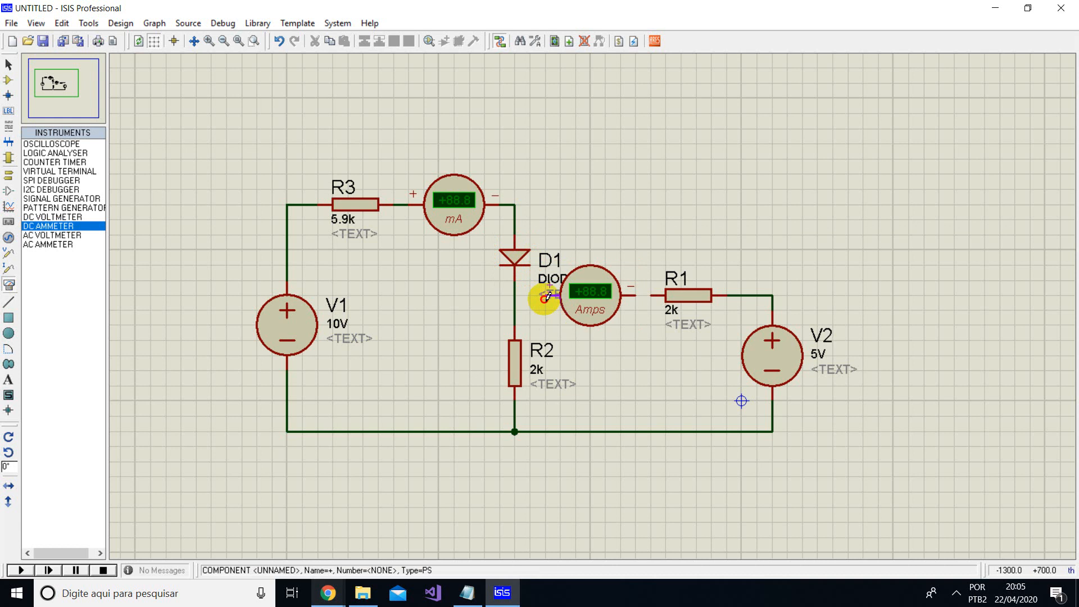
pyautogui.click(515, 296)
pyautogui.click(635, 295)
pyautogui.click(653, 298)
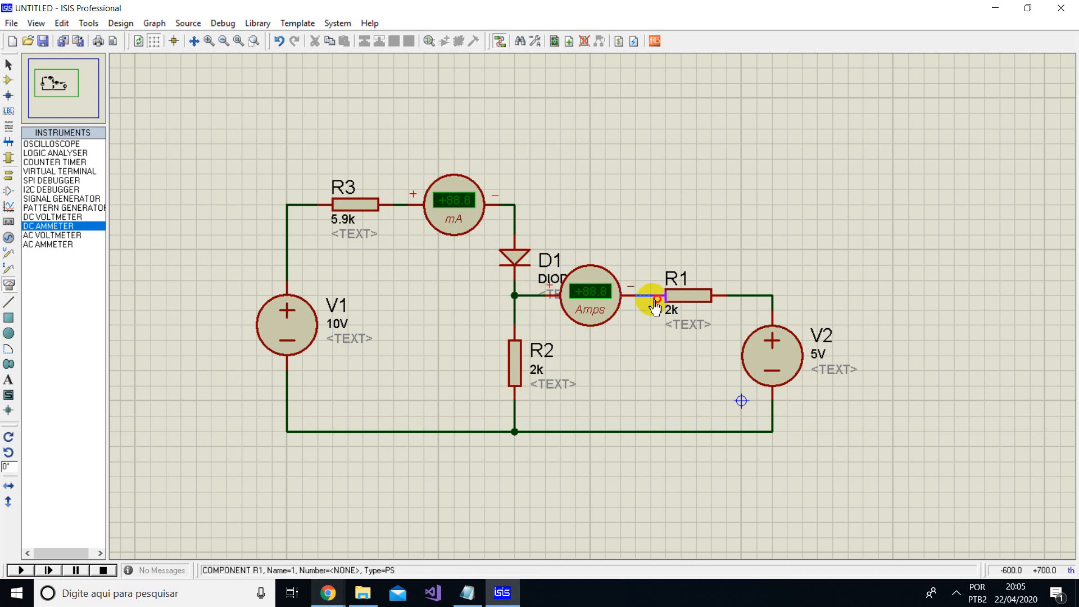
pyautogui.hotkey('ctrl', 'z')
pyautogui.click(654, 297)
# - Set the display range of the ammeter next to R1 to Milliamps
pyautogui.click(590, 325)
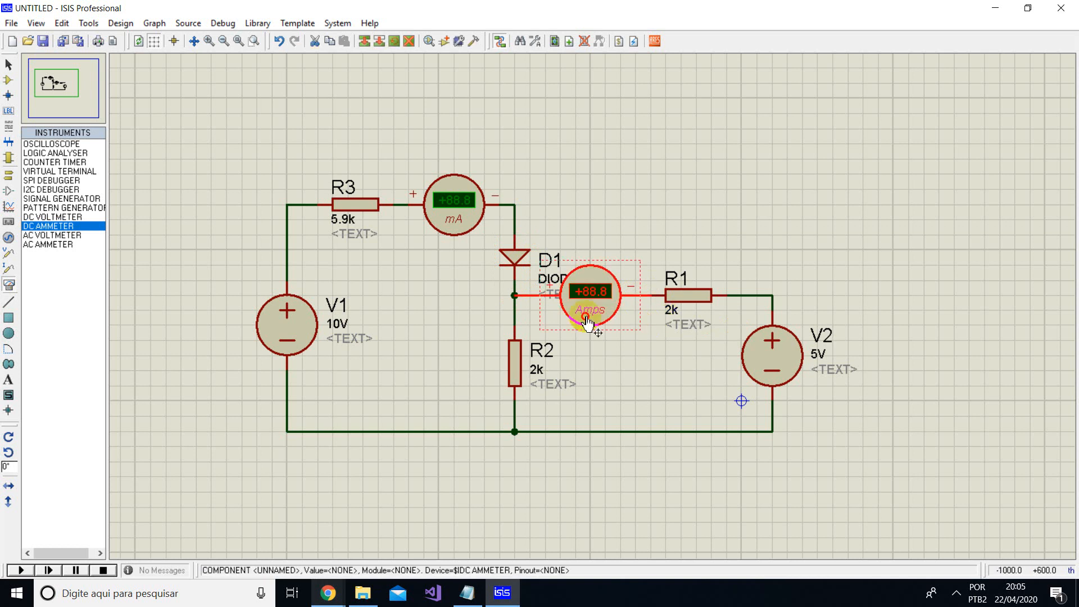
pyautogui.click(591, 325)
pyautogui.click(494, 232)
pyautogui.click(478, 263)
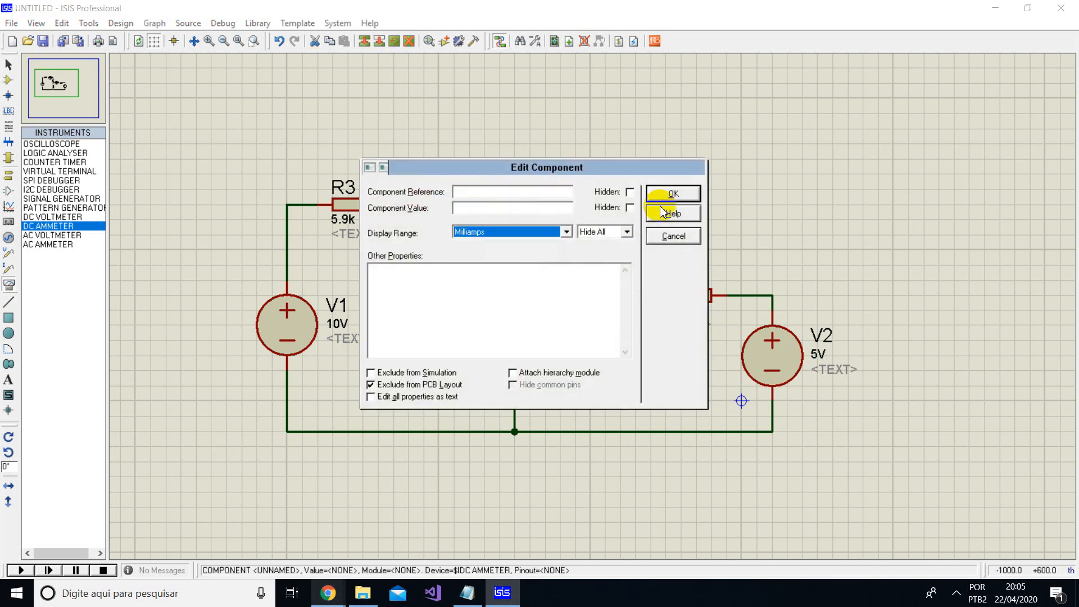
pyautogui.click(667, 197)
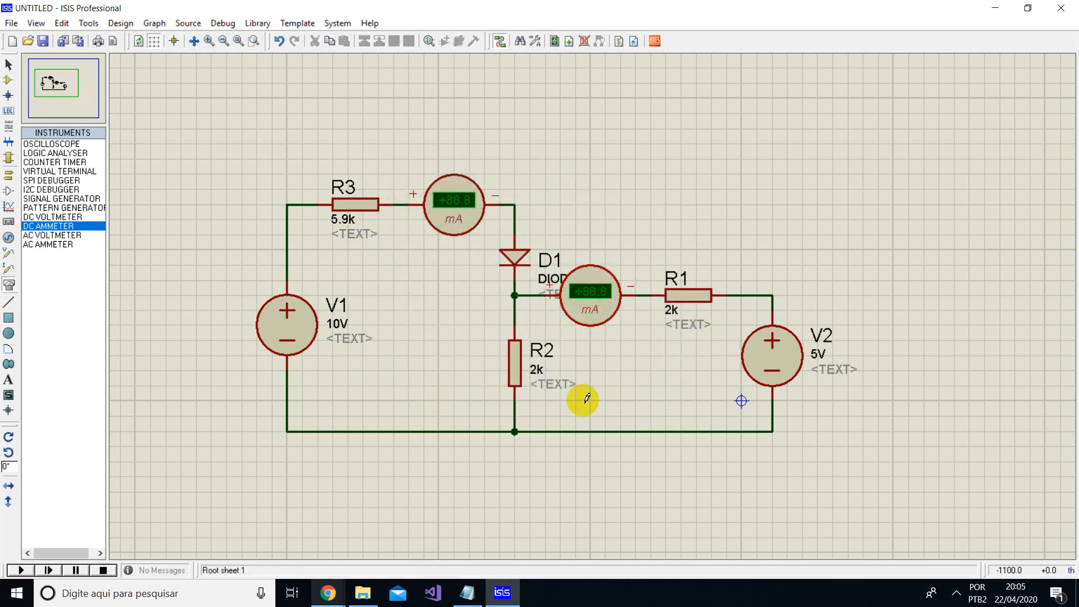
# - Shift the second ammeter slightly toward R1, clear of the DIODE label, and clear the selection
pyautogui.click(597, 304)
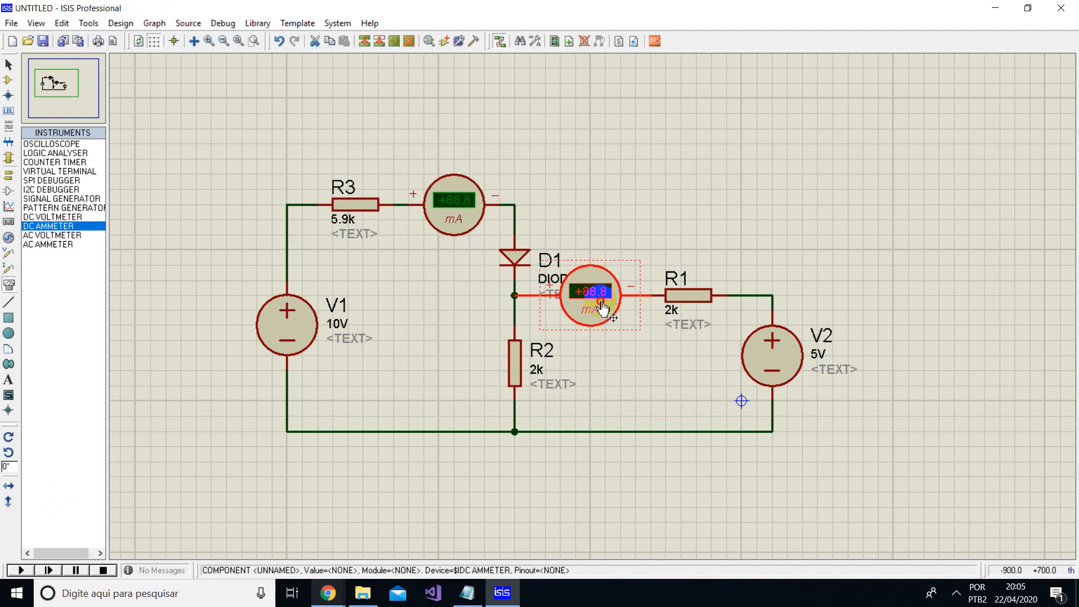
pyautogui.moveTo(614, 295); pyautogui.dragTo(626, 297)
pyautogui.click(713, 236)
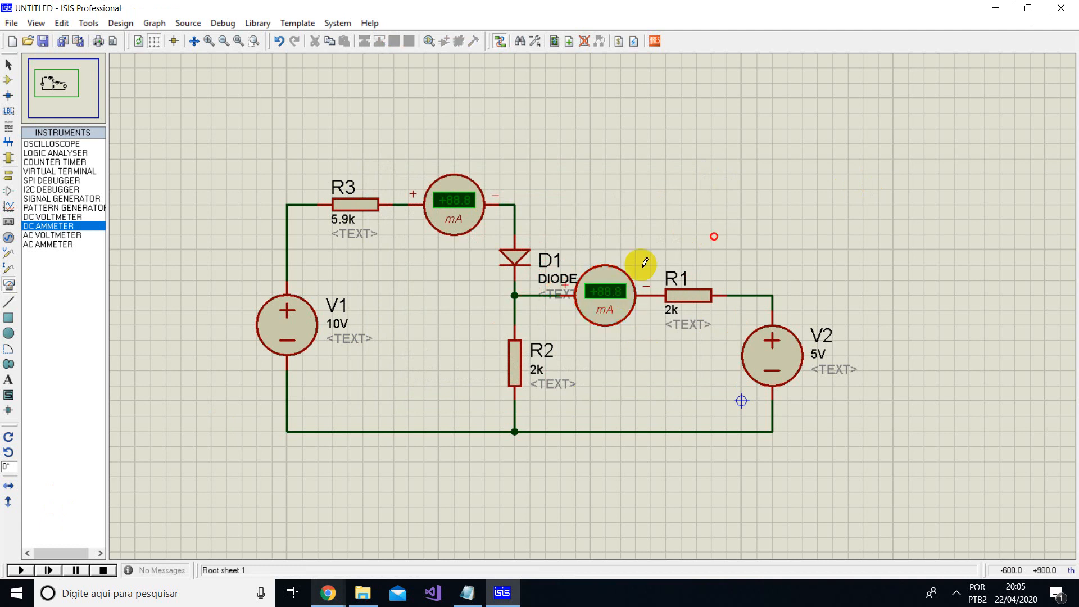
pyautogui.click(464, 217)
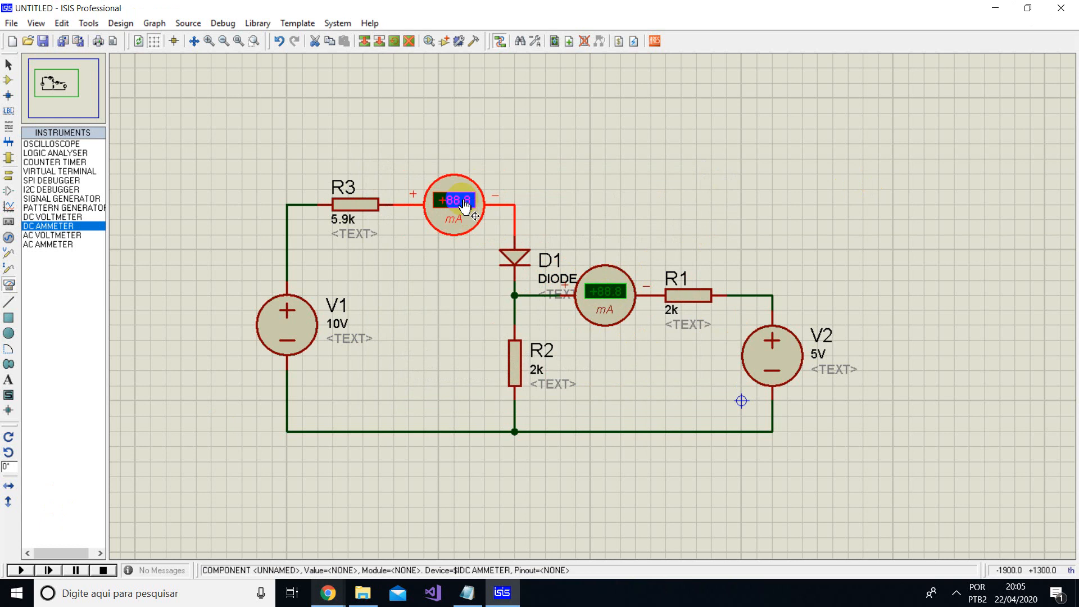
pyautogui.click(427, 285)
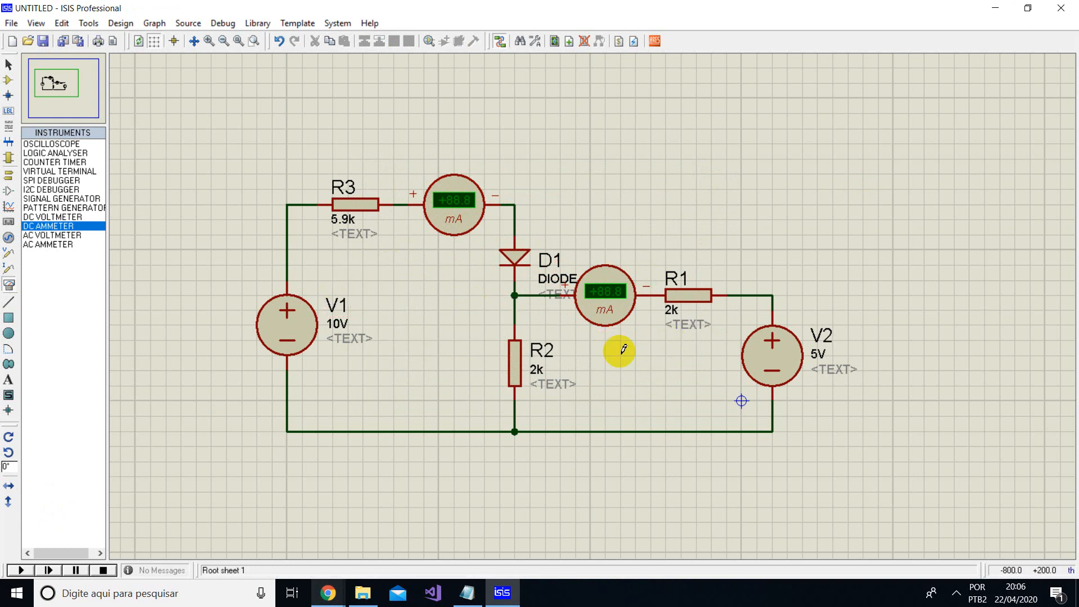
# - Run the simulation to read the currents on both DC ammeters, and stop it
pyautogui.click(22, 571)
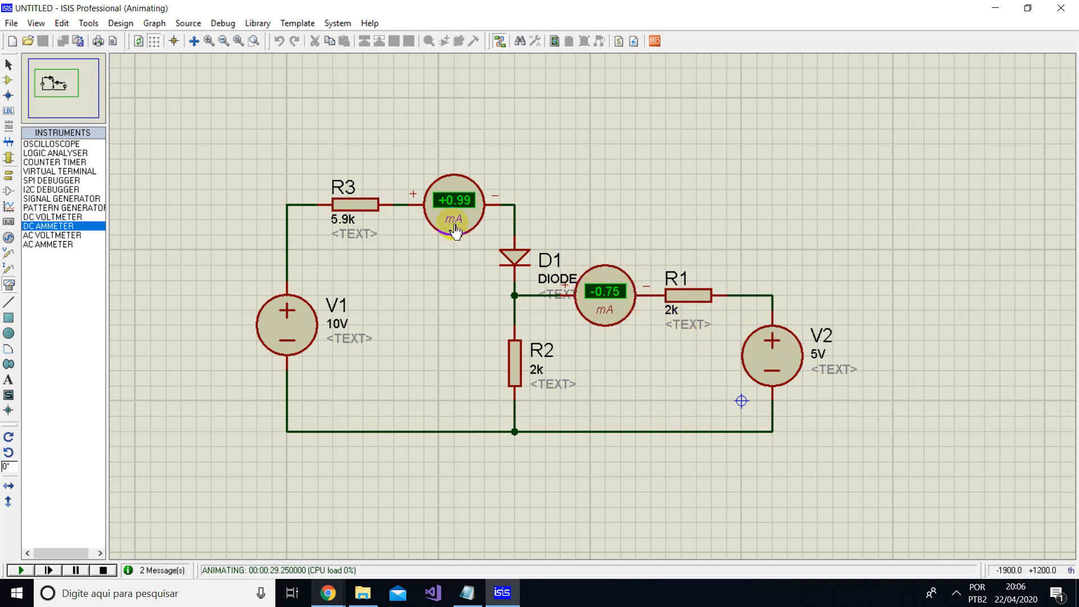
pyautogui.click(103, 569)
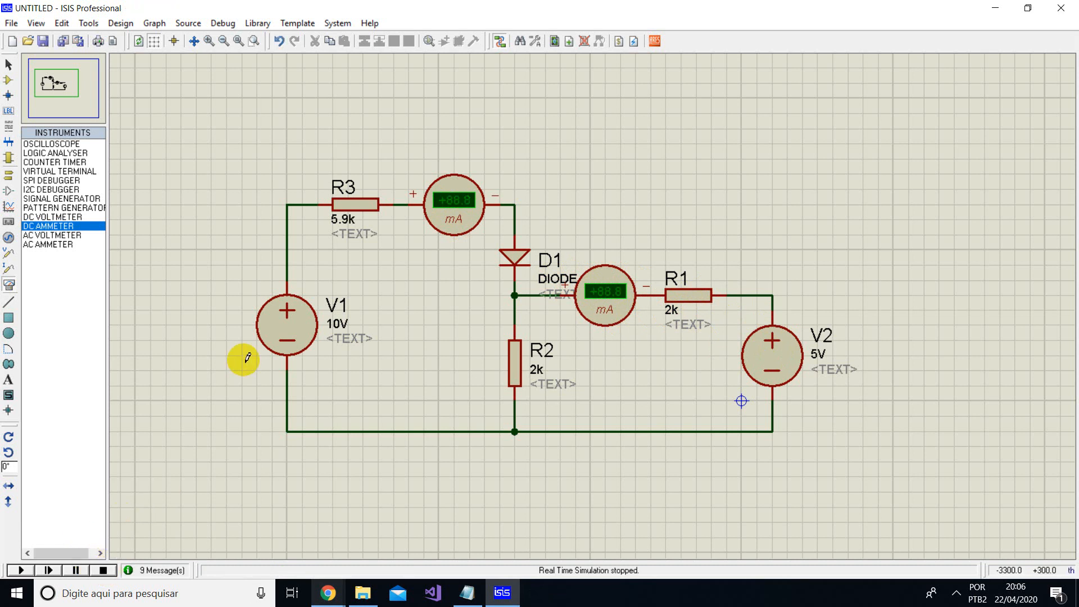
# - Shift resistor R3 one grid step away from the ammeter to lengthen the wire between them
pyautogui.click(365, 206)
pyautogui.moveTo(366, 207); pyautogui.dragTo(351, 206)
pyautogui.click(244, 175)
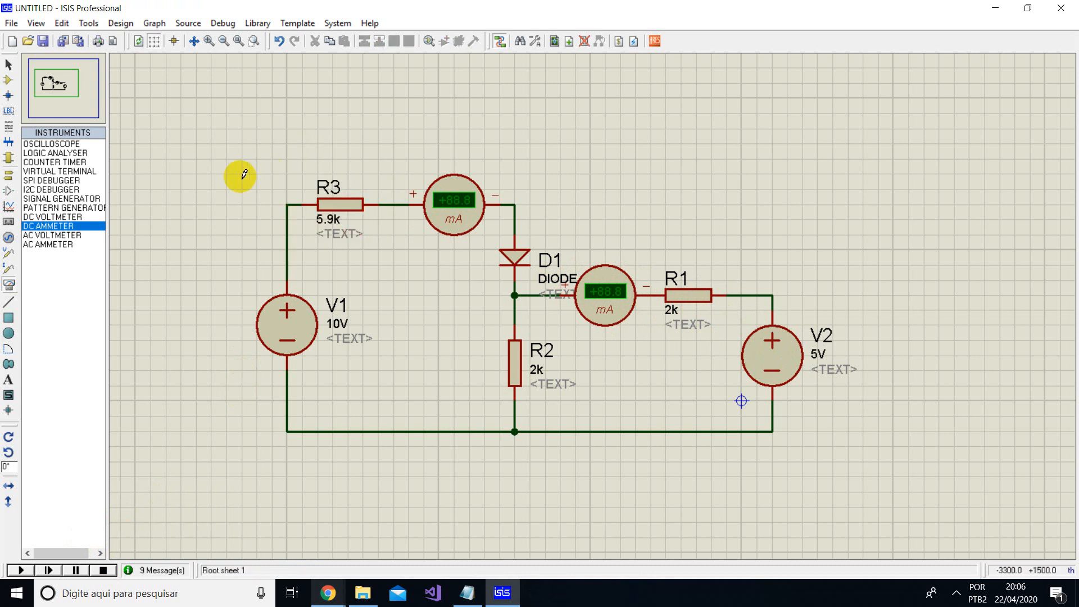
# - Place a DC VOLTMETER above R3, rotate it 90° counterclockwise to lie horizontally, and centre it over the resistor
pyautogui.click(42, 218)
pyautogui.click(383, 100)
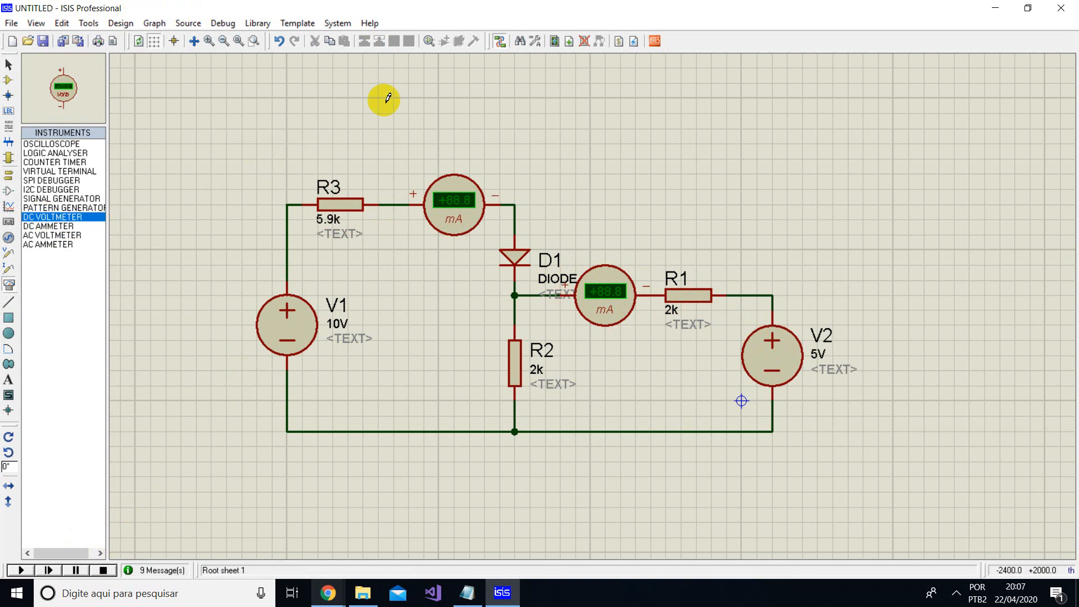
pyautogui.click(384, 100)
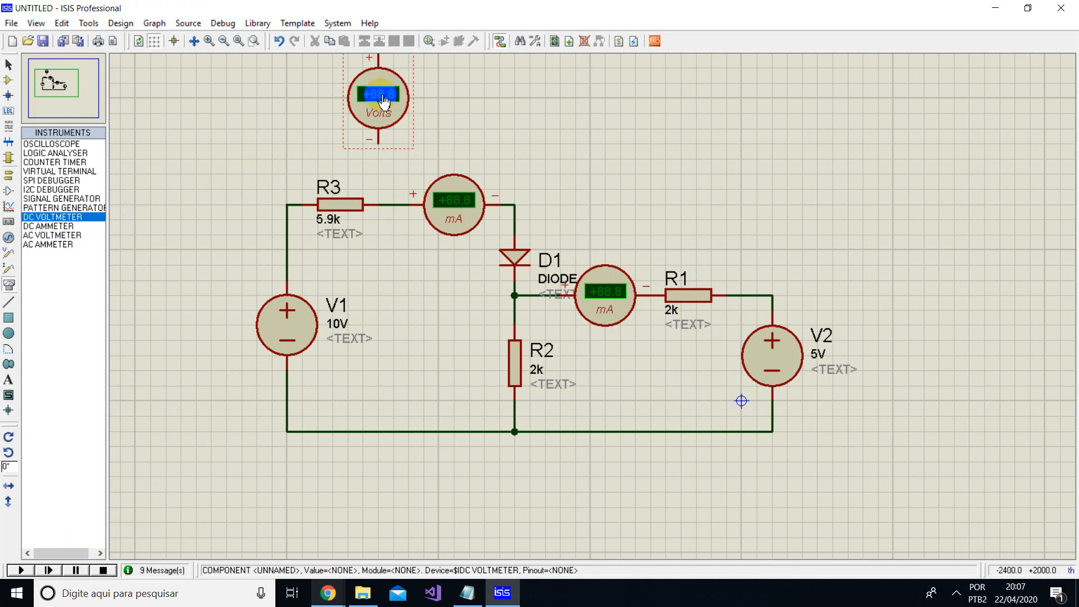
pyautogui.scroll(-1, 482, 151)
pyautogui.scroll(1, 583, 339)
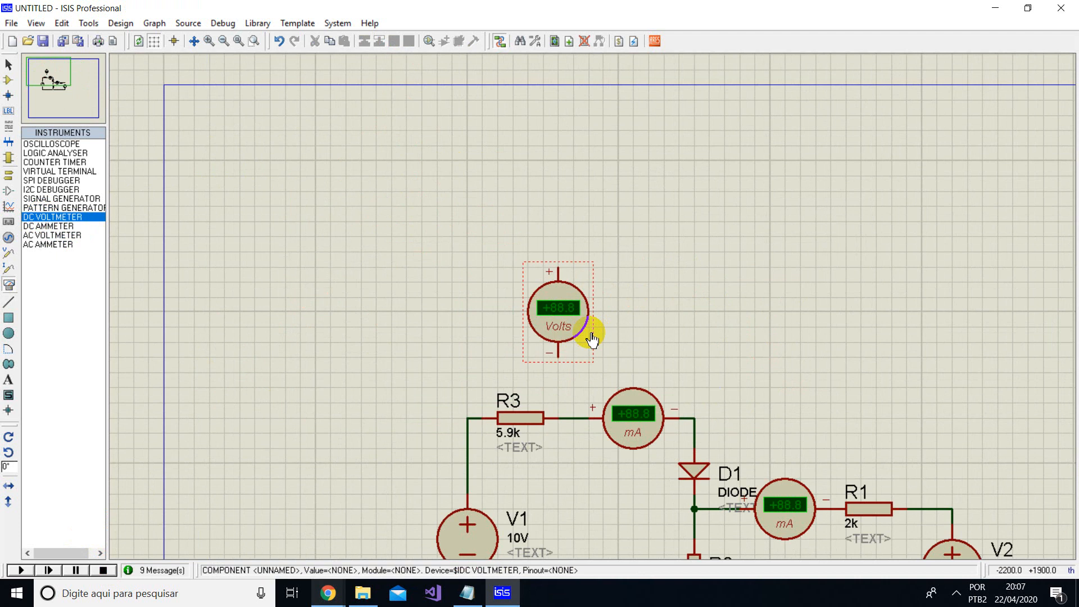
pyautogui.rightClick(564, 316)
pyautogui.click(633, 312)
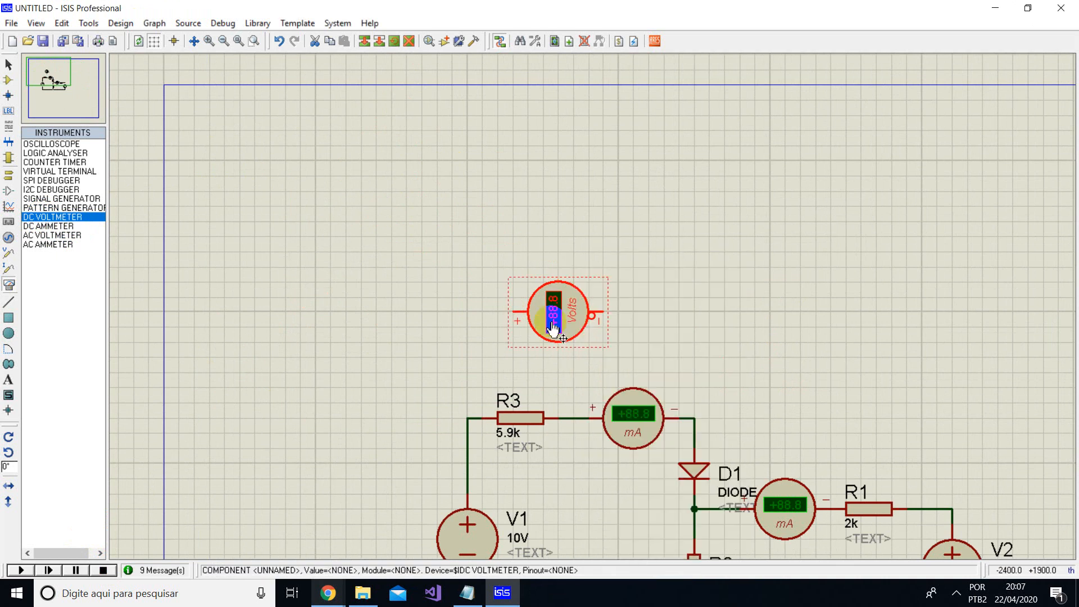
pyautogui.click(651, 270)
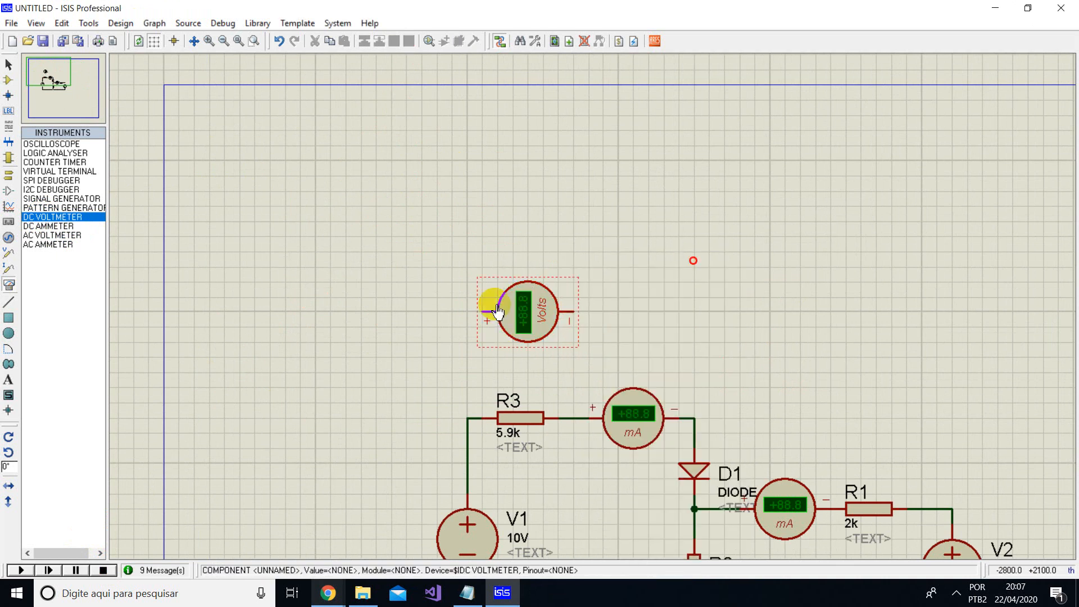
# - Wire the voltmeter in parallel with R3, with its positive terminal on the V1 side and its negative on the ammeter side
pyautogui.click(482, 311)
pyautogui.click(470, 414)
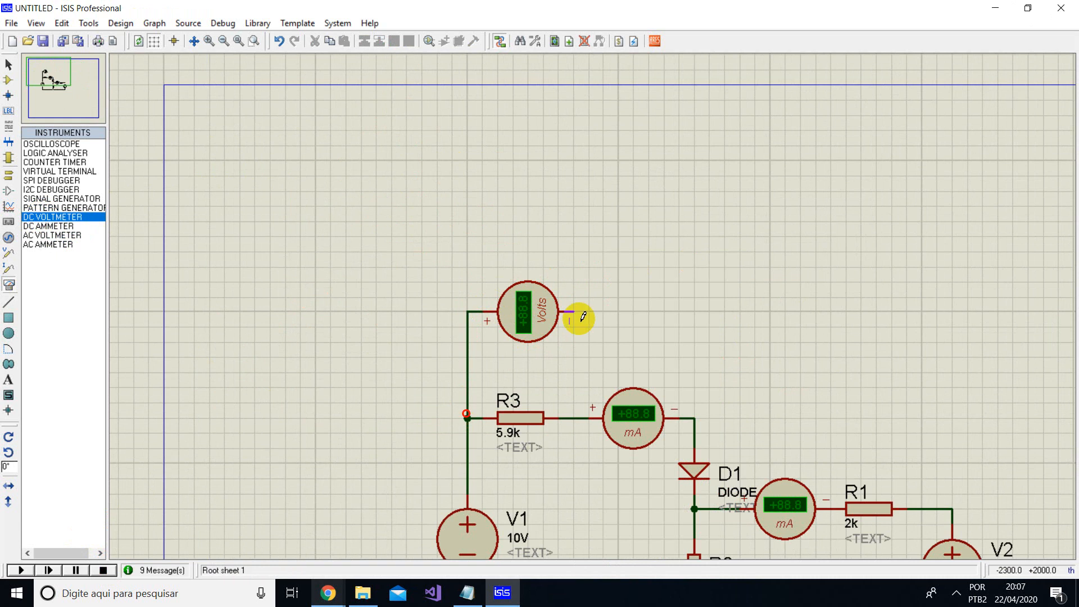
pyautogui.click(573, 312)
pyautogui.click(574, 417)
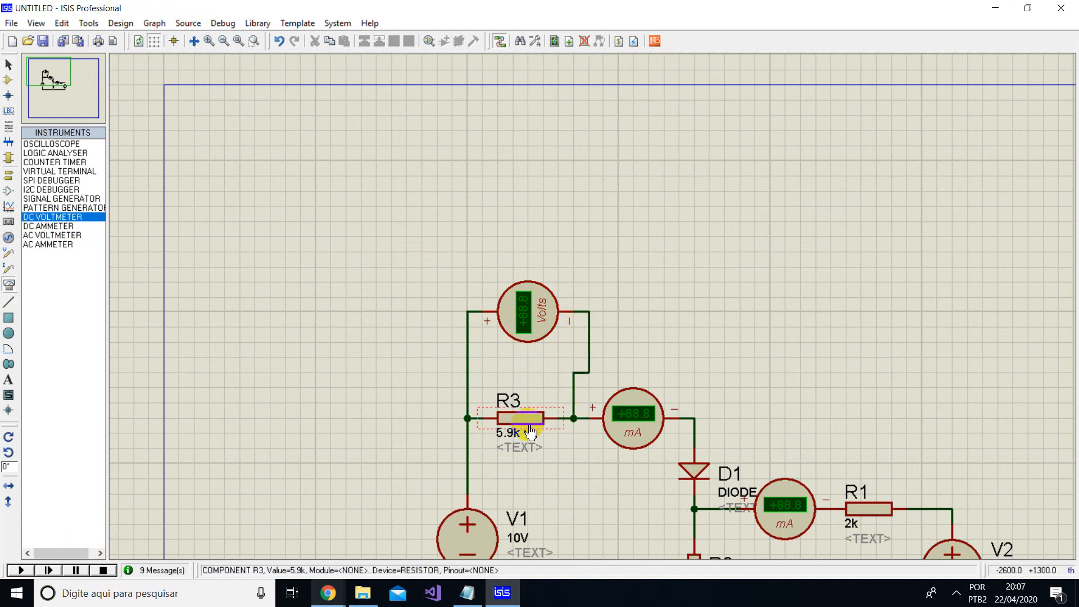
# - Run the simulation to read the voltage across R3 and both ammeter currents, and stop it
pyautogui.click(22, 570)
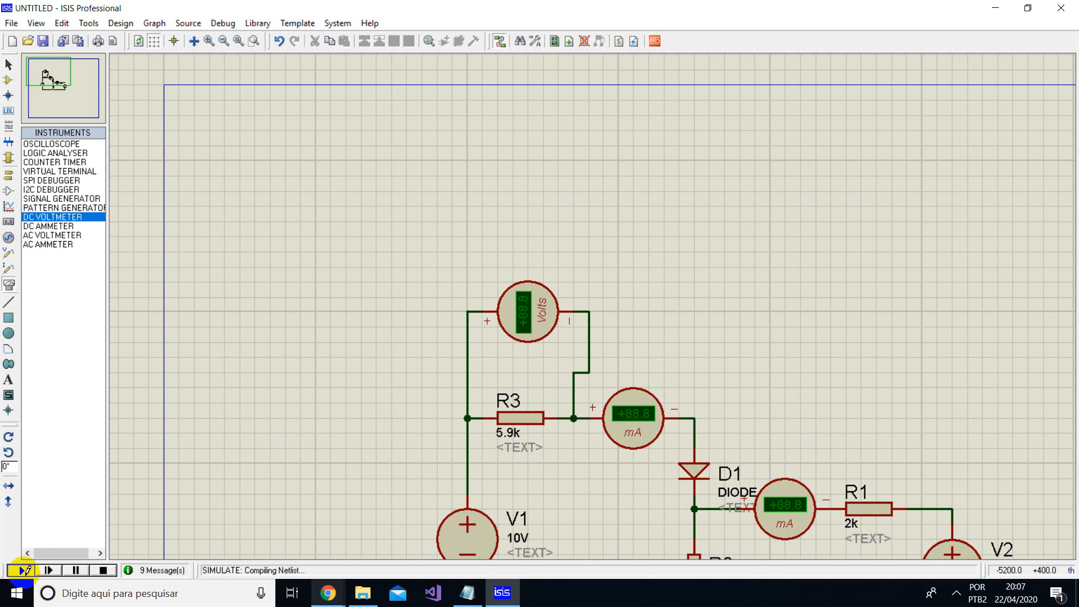
pyautogui.scroll(1, 531, 312)
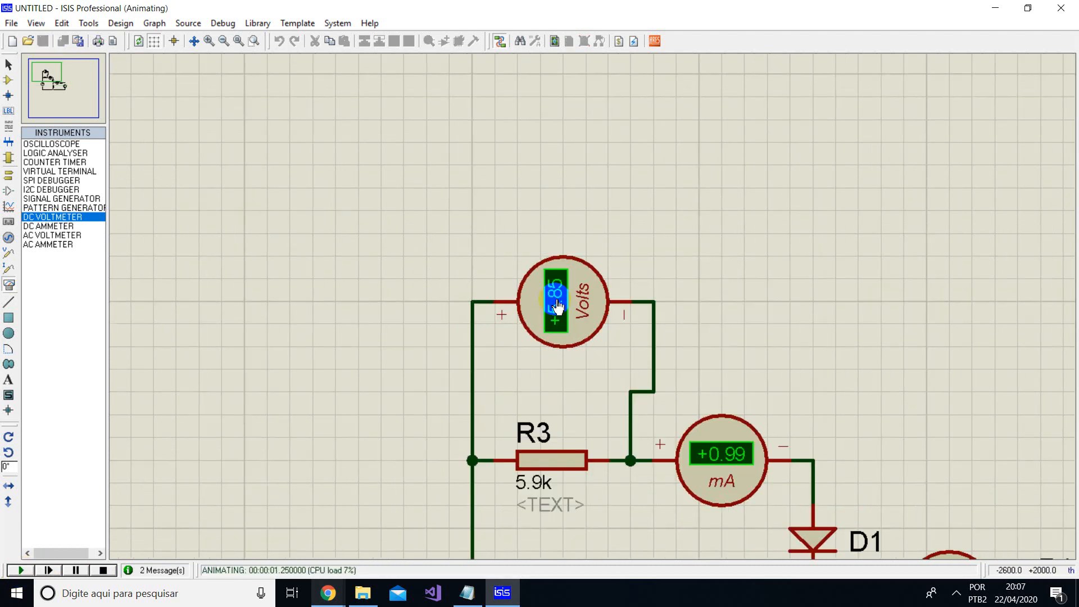
pyautogui.scroll(-2, 513, 309)
pyautogui.scroll(2, 592, 306)
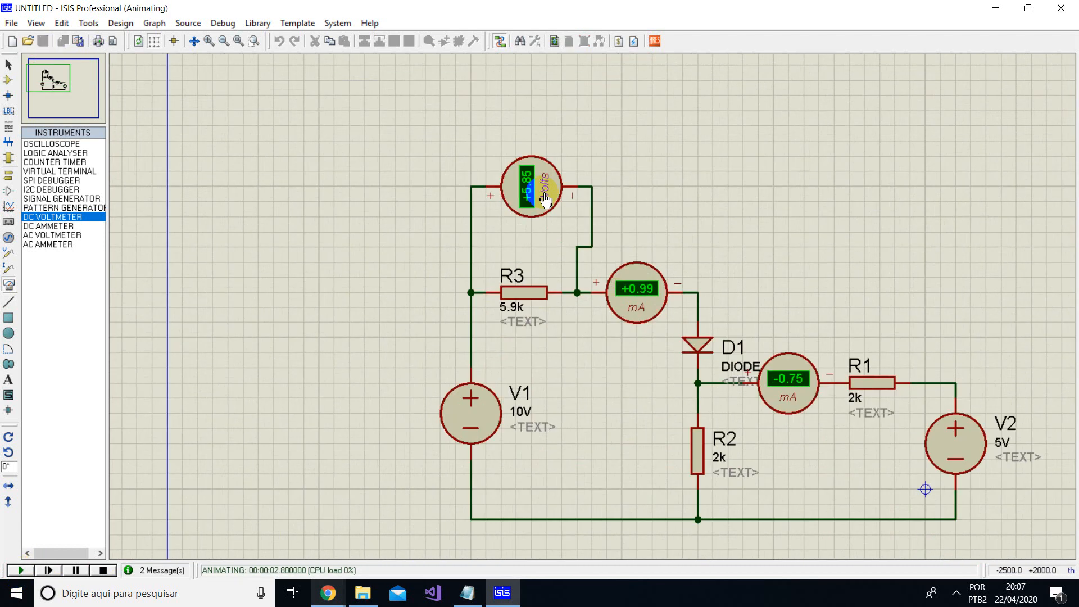
pyautogui.moveTo(799, 379); pyautogui.dragTo(645, 305)
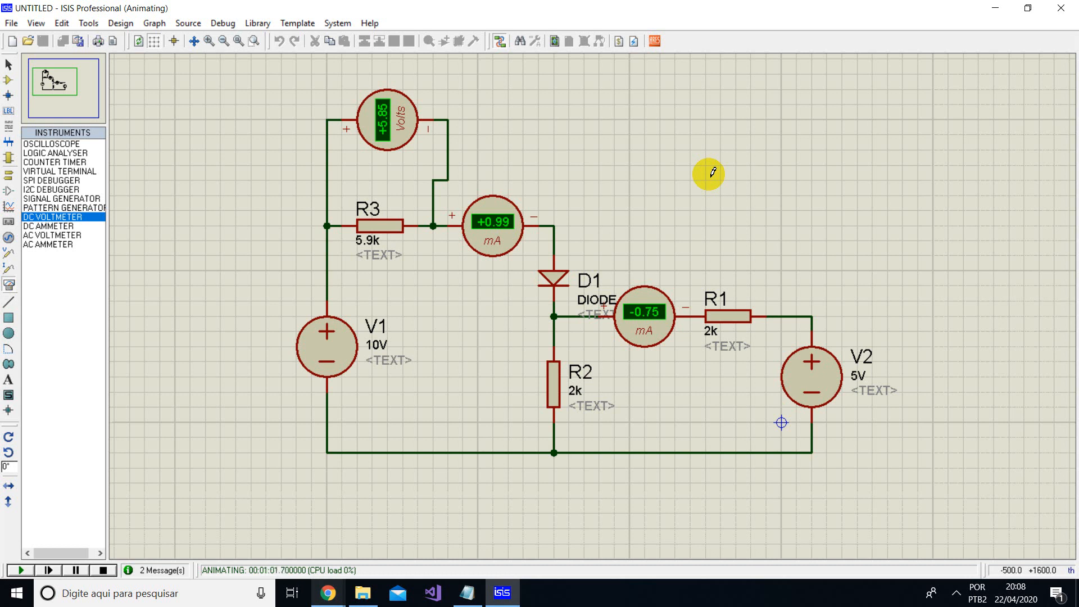
pyautogui.click(113, 571)
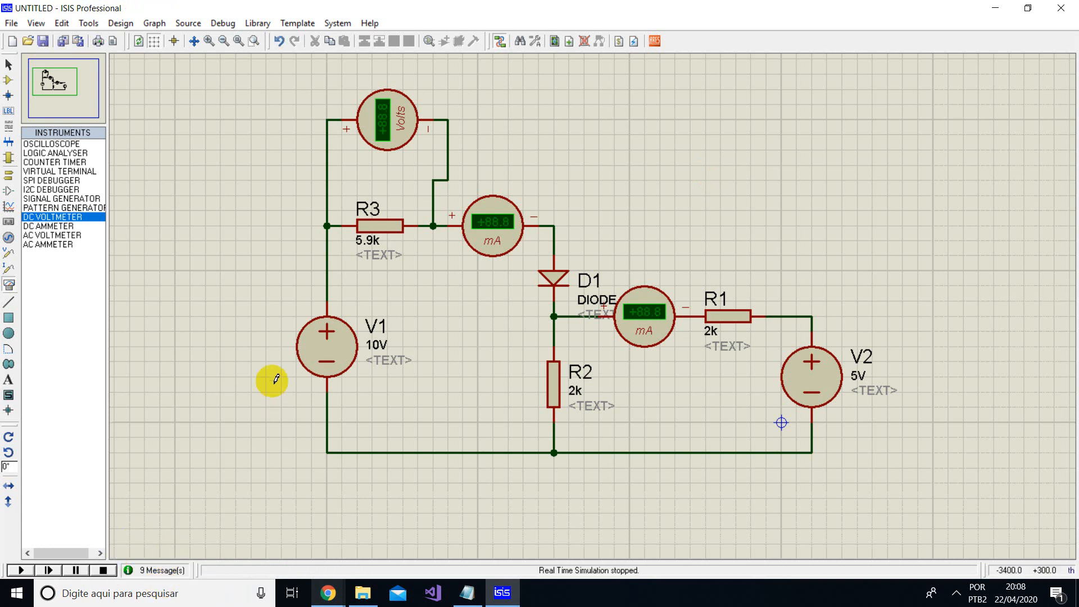